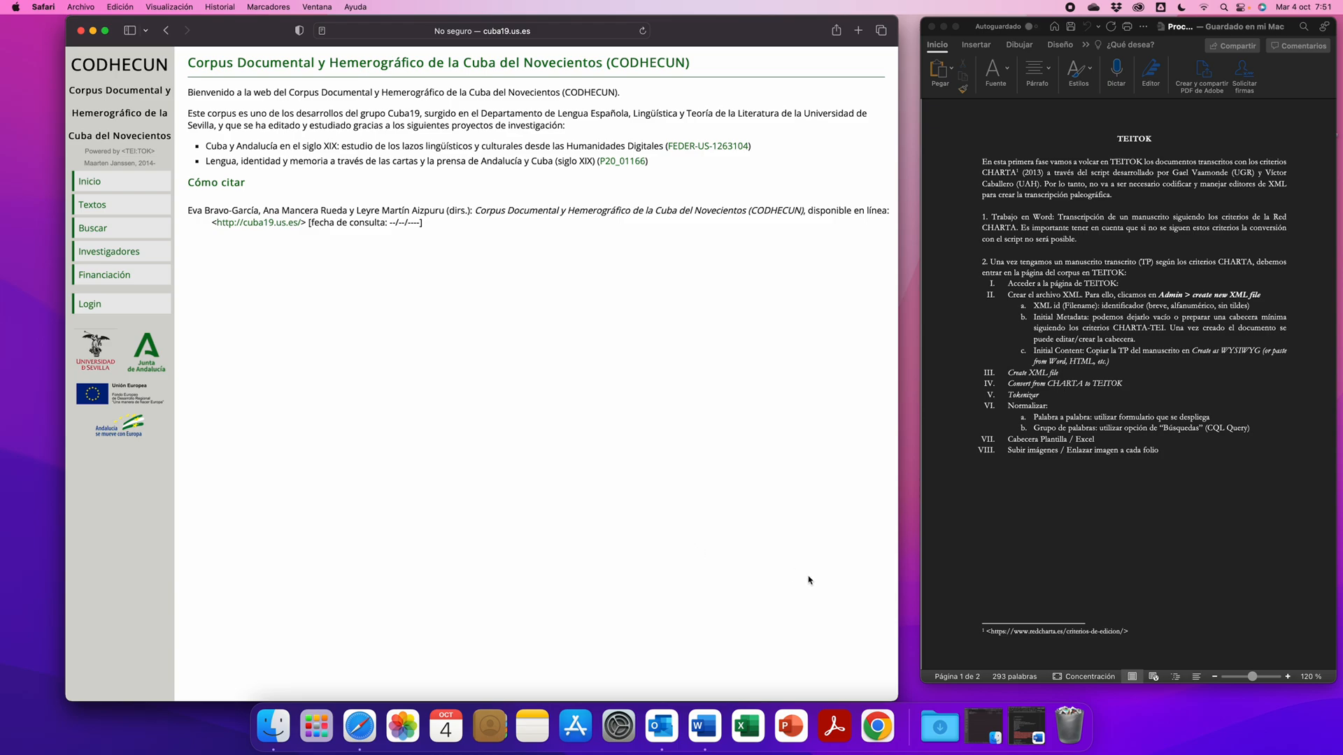
- Open the Cuba19_TEITOK Word document, highlight CODHECUN-0001's metadata lines and then its transcription, and place the window beside the browser
{"action": "left_click", "coordinate": [1026, 738]}
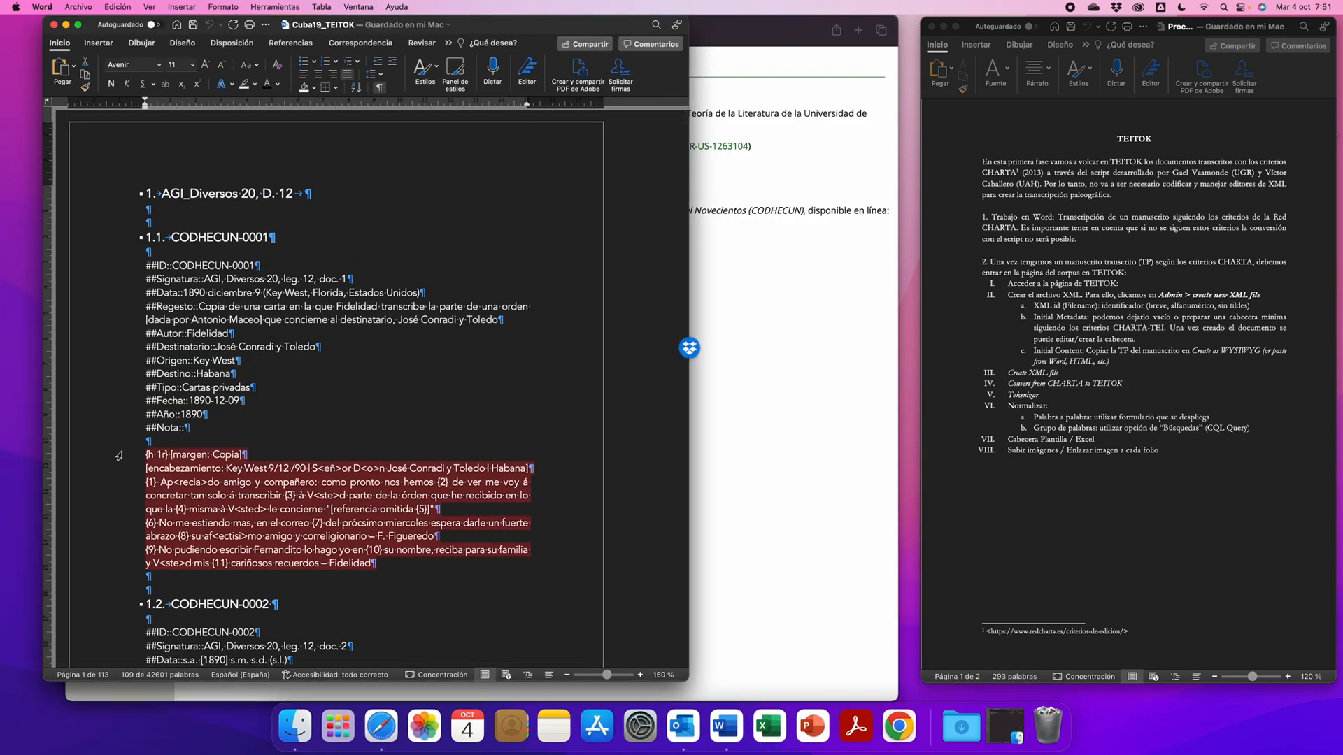
{"action": "left_click_drag", "start_coordinate": [126, 272], "coordinate": [126, 433]}
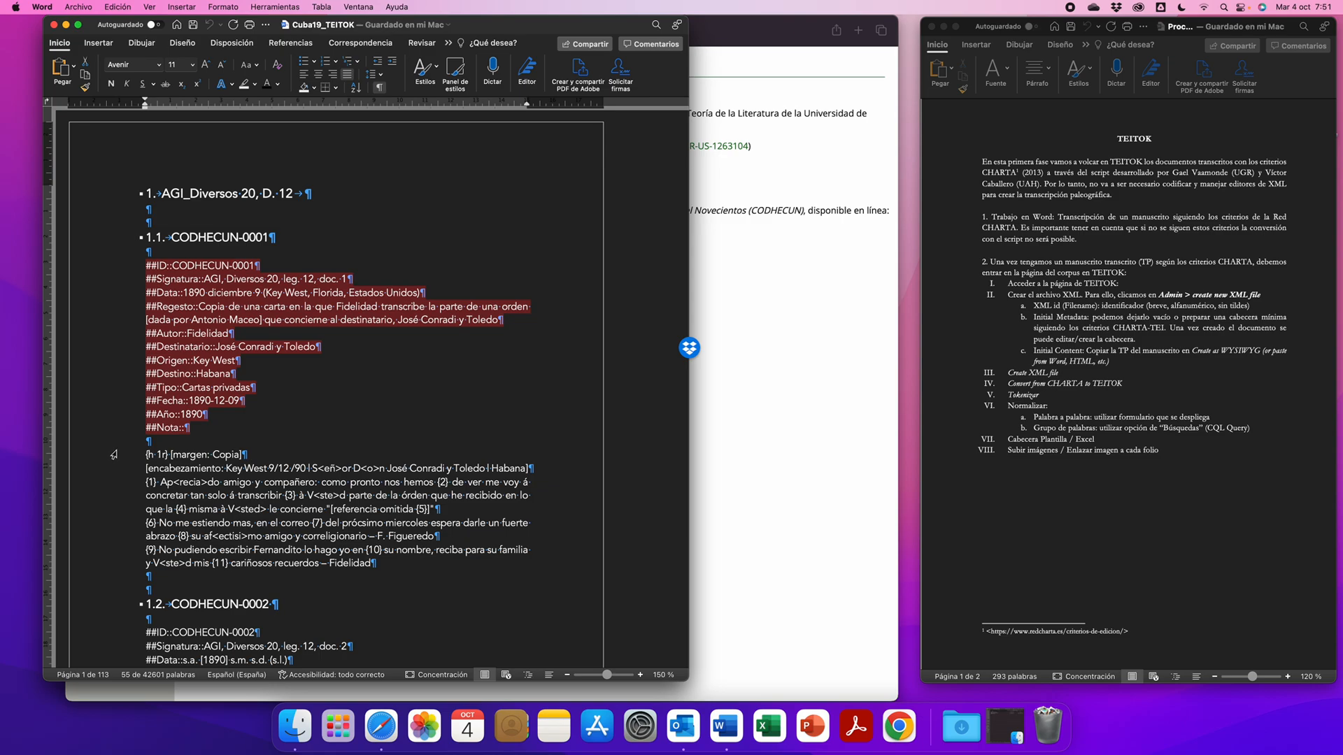
{"action": "left_click_drag", "start_coordinate": [114, 455], "coordinate": [118, 564]}
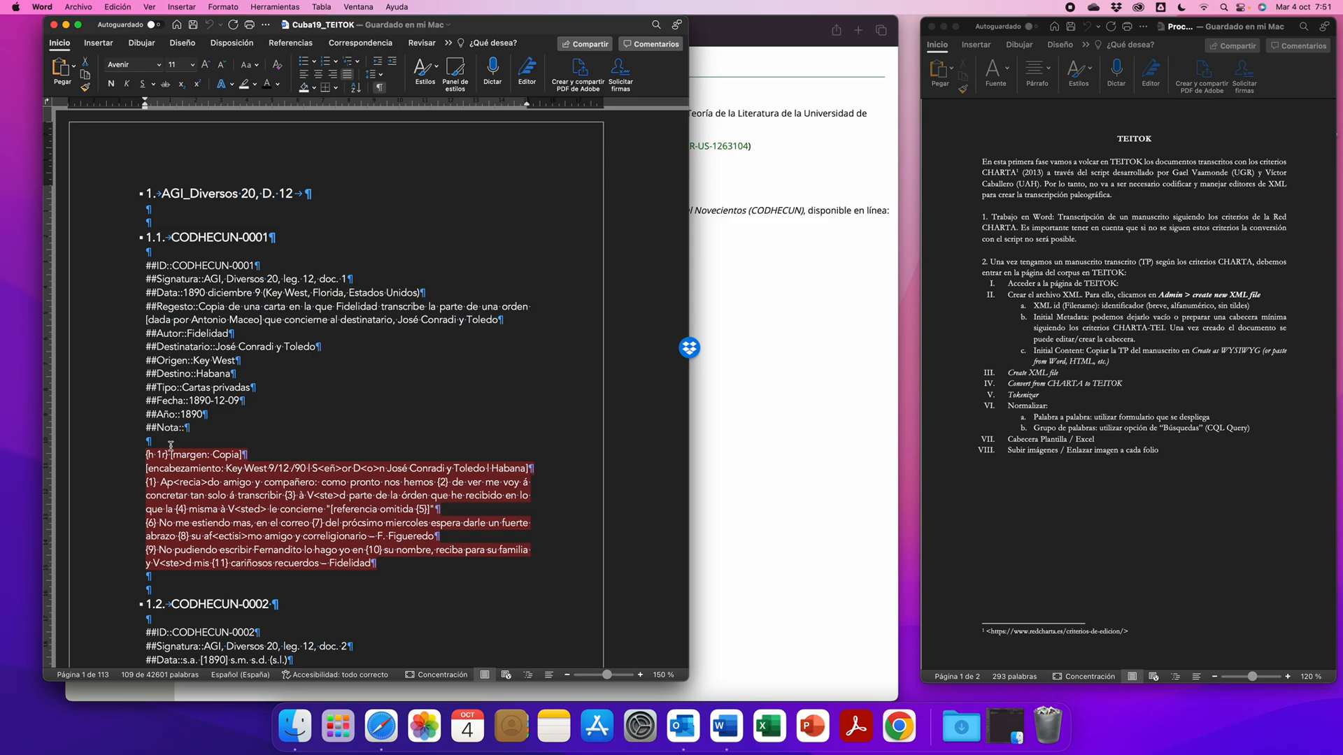
{"action": "left_click_drag", "start_coordinate": [469, 28], "coordinate": [1123, 6]}
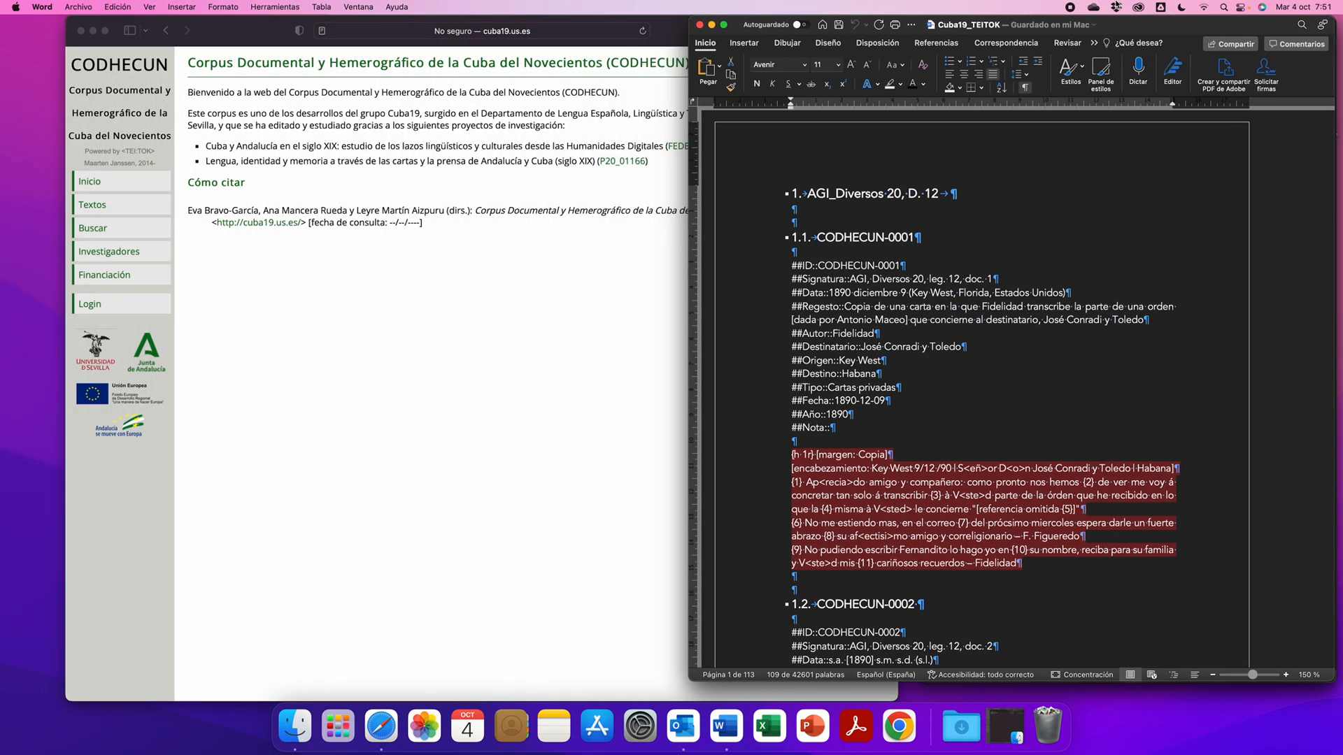
- Switch to Safari and log in to the CODHECUN site with the saved e-mail and password
{"action": "left_click", "coordinate": [392, 305]}
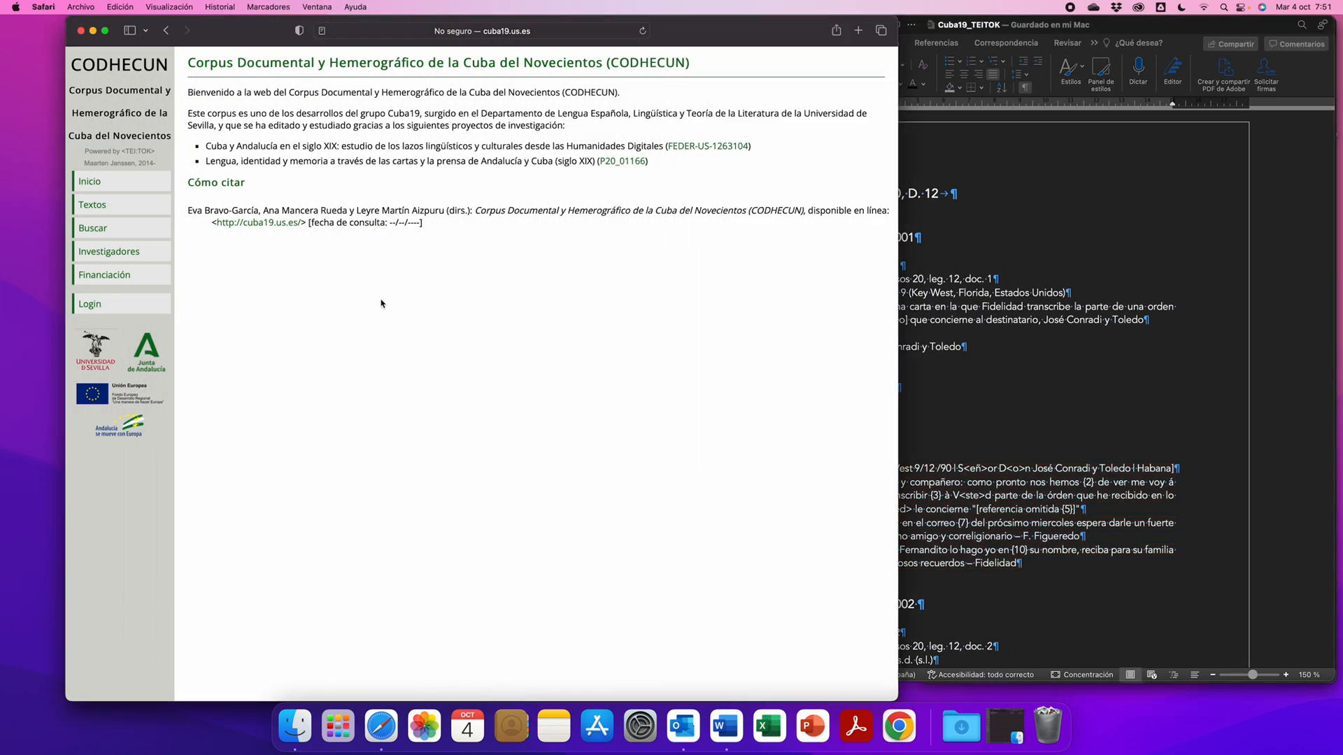
{"action": "left_click", "coordinate": [89, 305]}
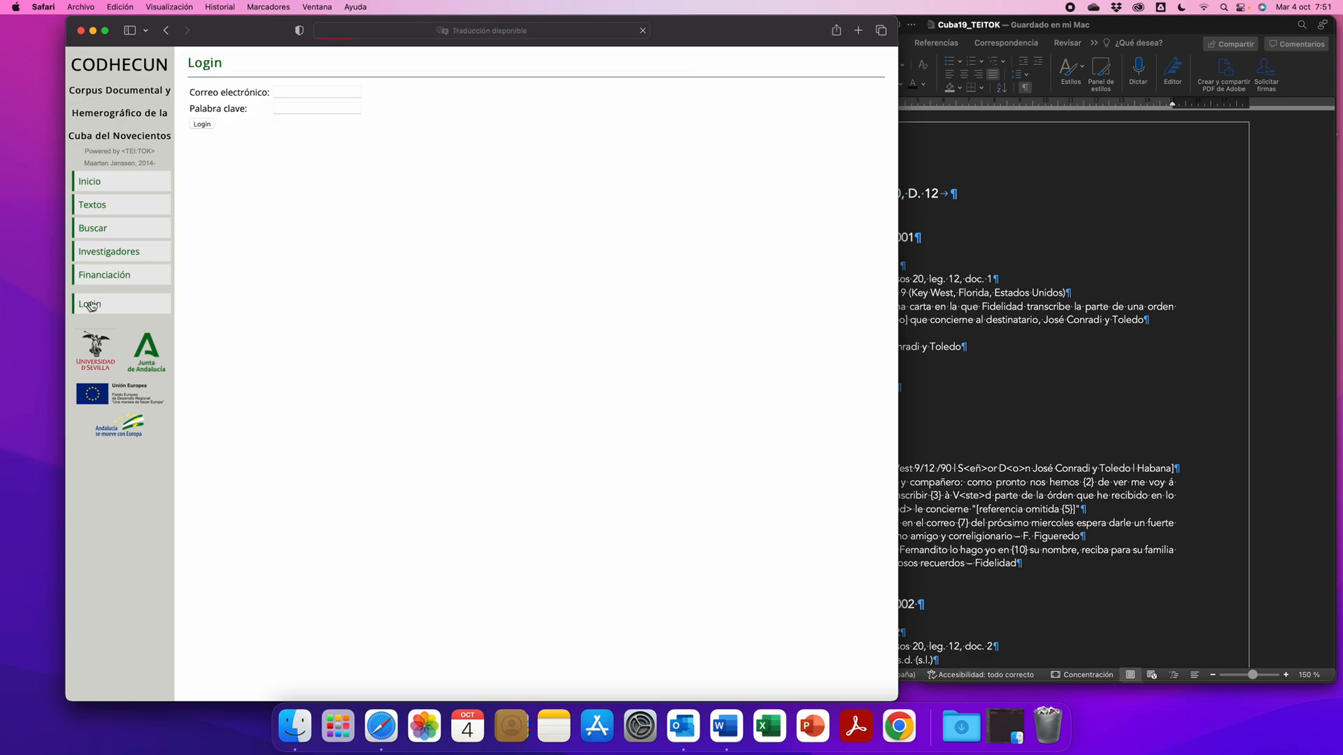
{"action": "left_click", "coordinate": [328, 93]}
{"action": "key", "text": "Down"}
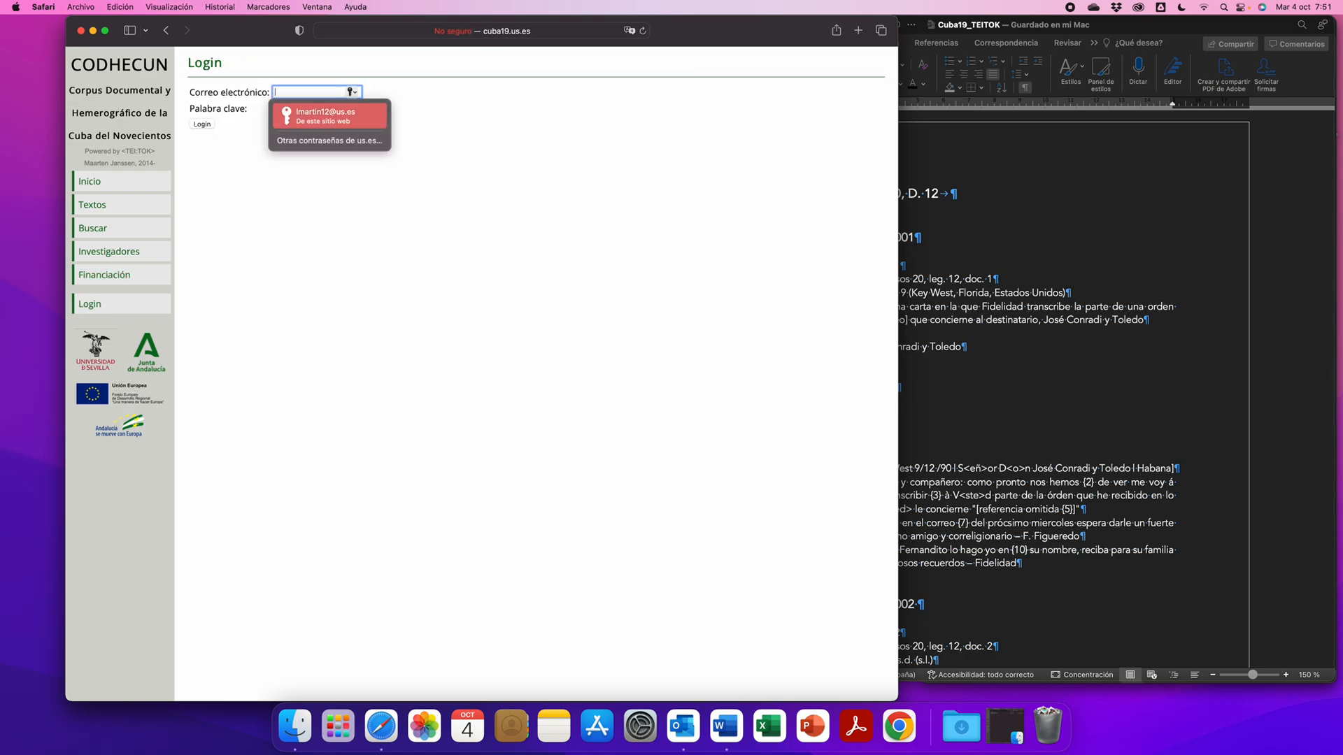
{"action": "key", "text": "Return"}
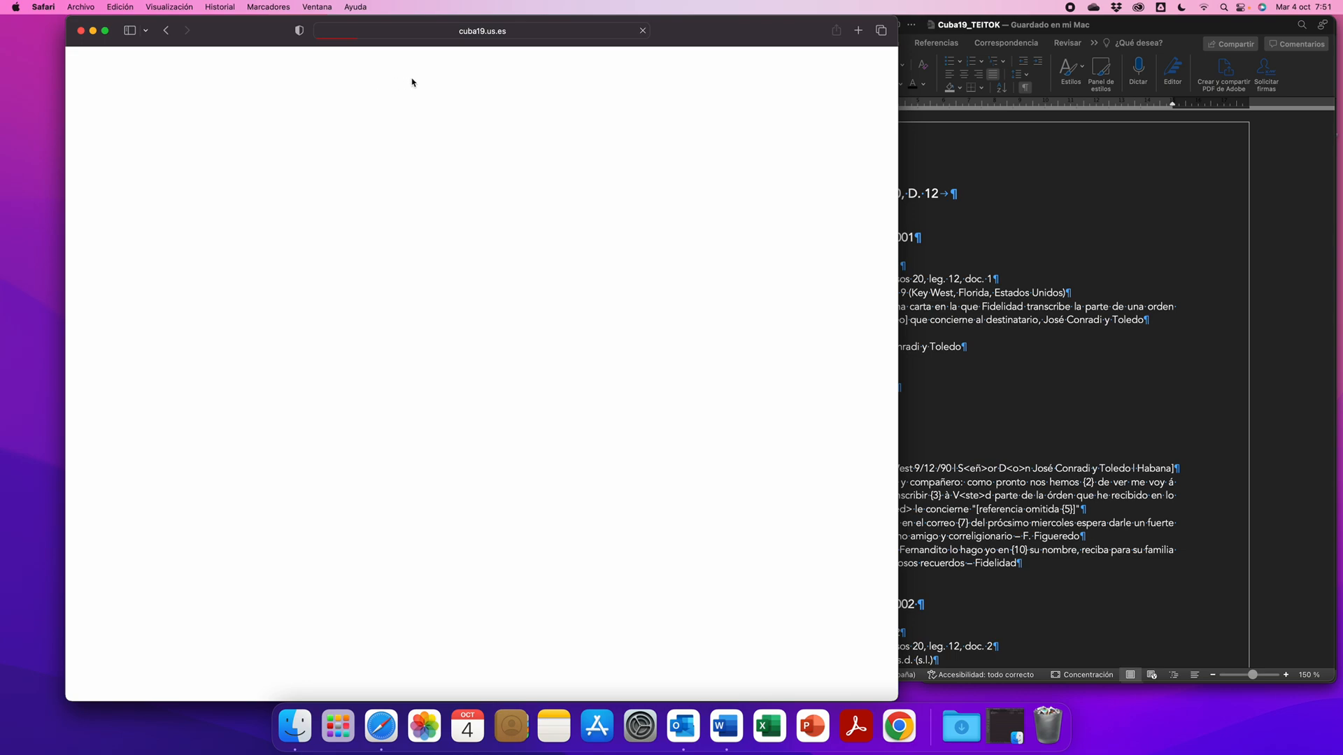
{"action": "left_click_drag", "start_coordinate": [690, 23], "coordinate": [639, 24]}
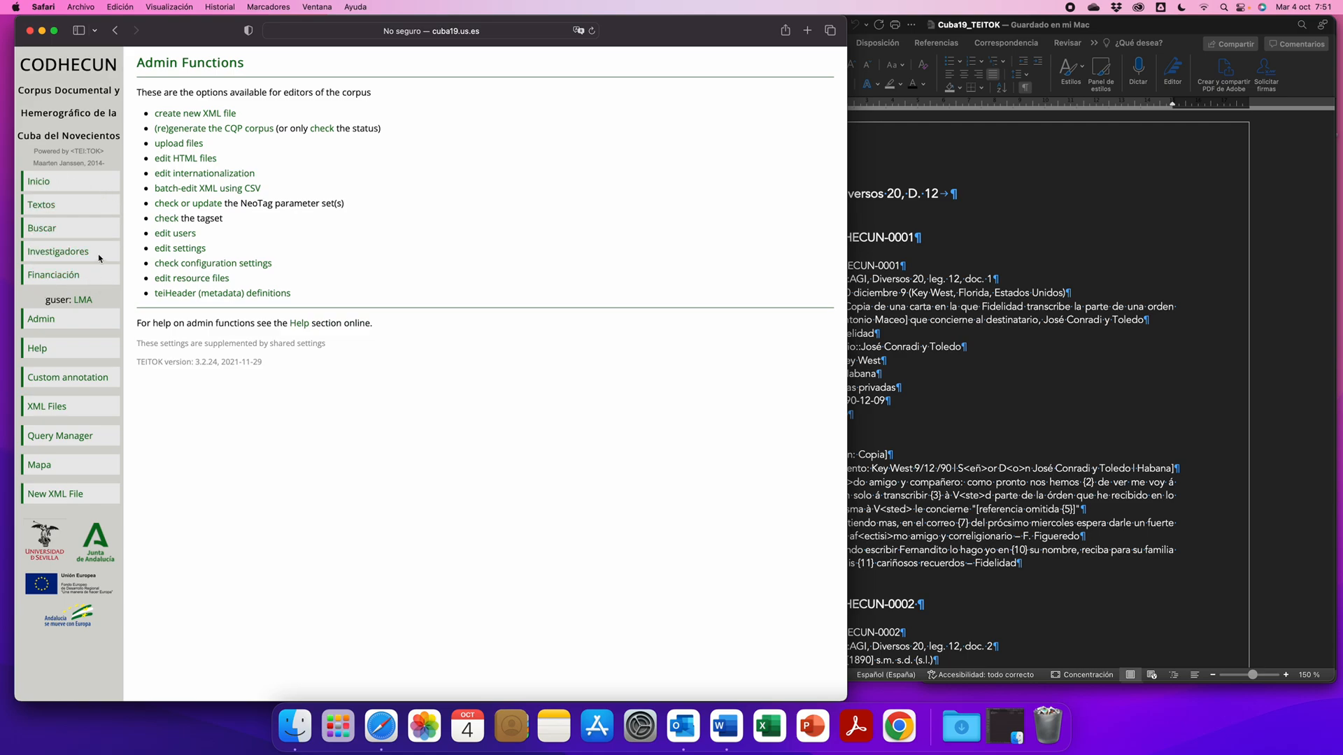
- Review the corpus site's Inicio, Textos, Buscar, Investigadores and Financiación pages
{"action": "left_click", "coordinate": [48, 187]}
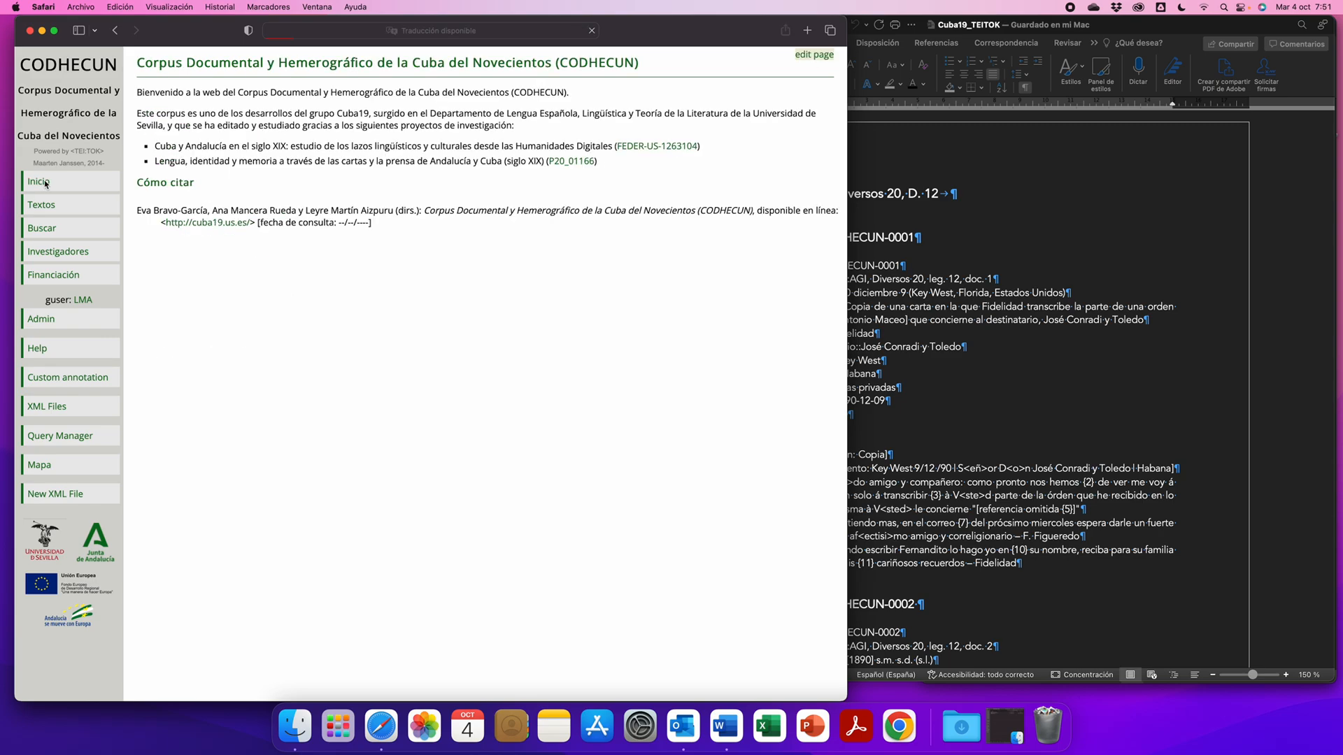
{"action": "left_click", "coordinate": [46, 208]}
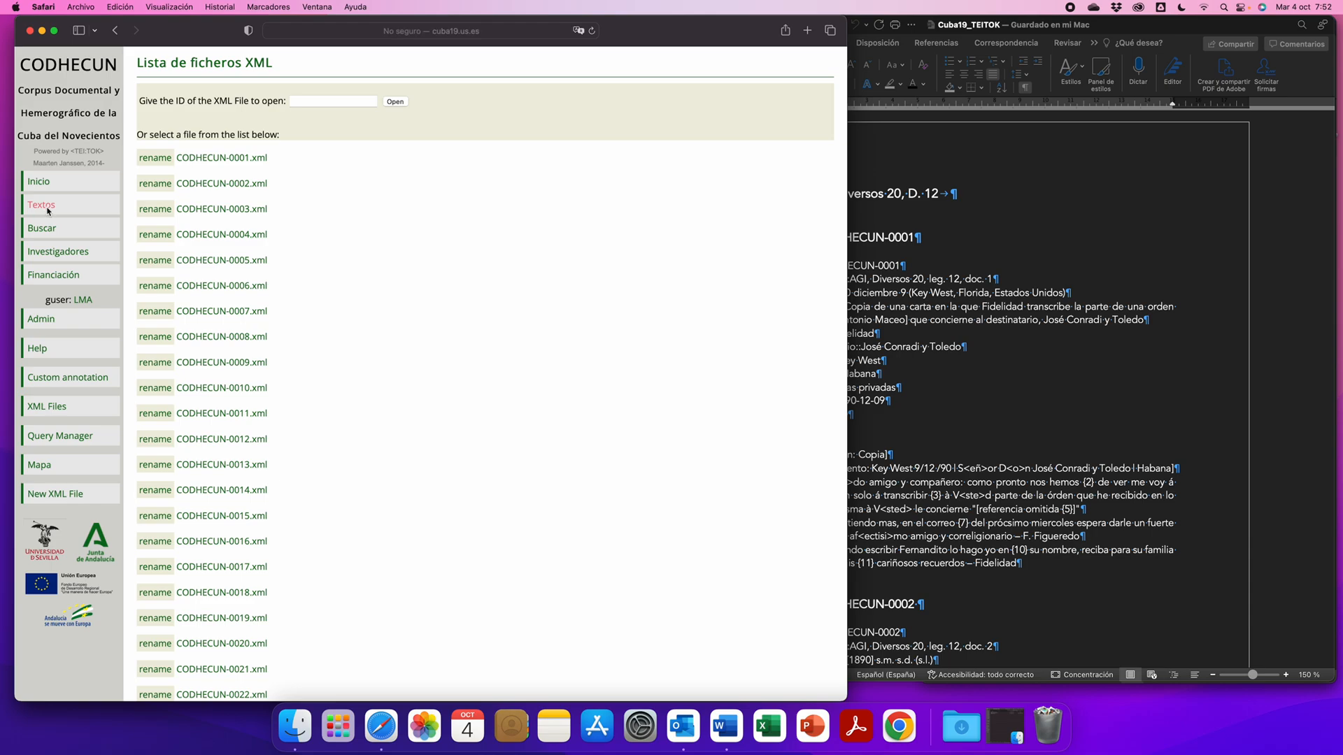
{"action": "scroll", "coordinate": [292, 236], "scroll_direction": "down", "scroll_amount": 10}
{"action": "scroll", "coordinate": [292, 236], "scroll_direction": "up", "scroll_amount": 10}
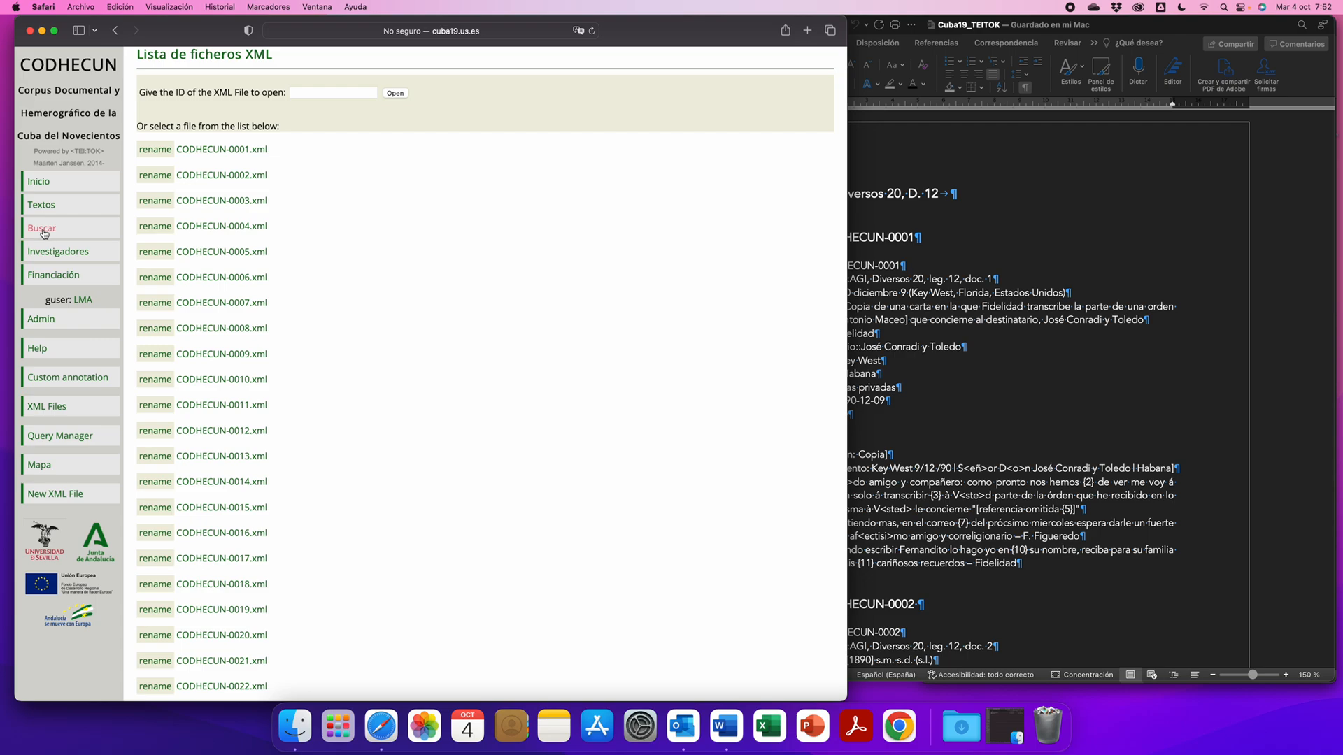
{"action": "left_click", "coordinate": [48, 233]}
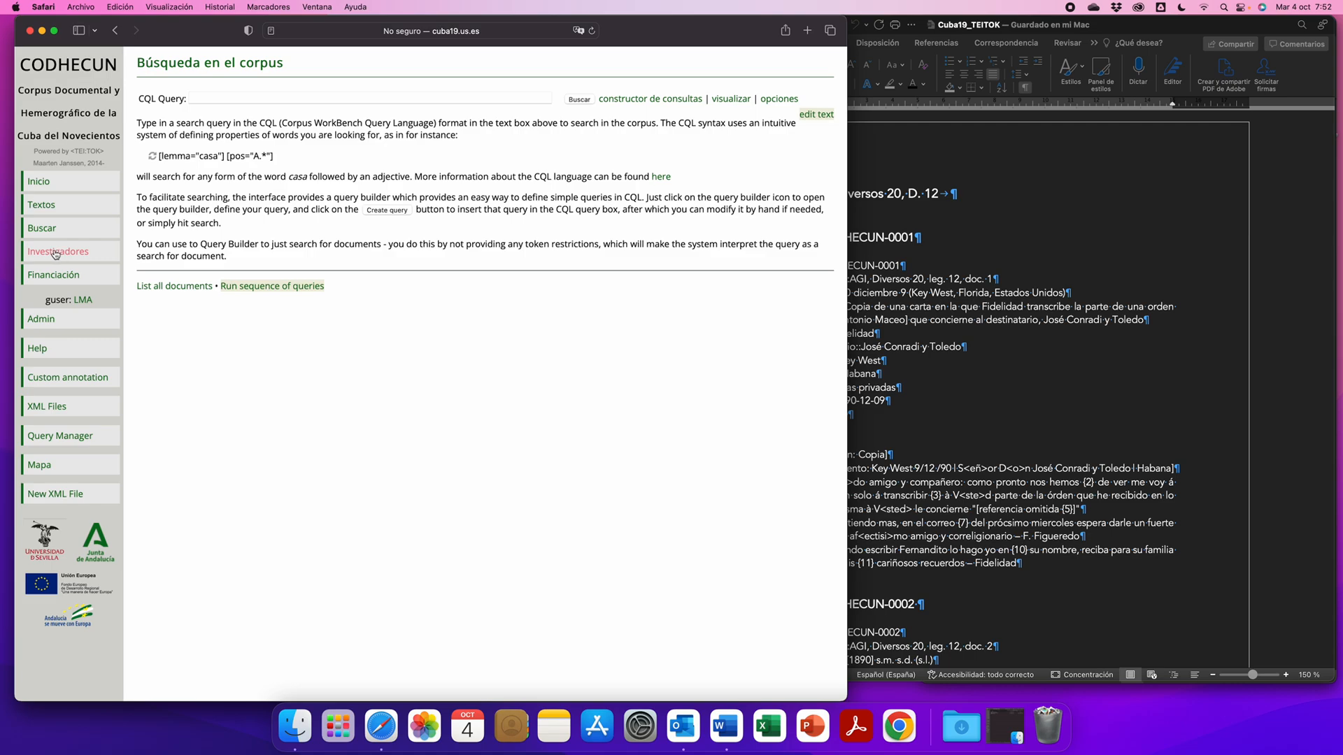
{"action": "left_click", "coordinate": [55, 253]}
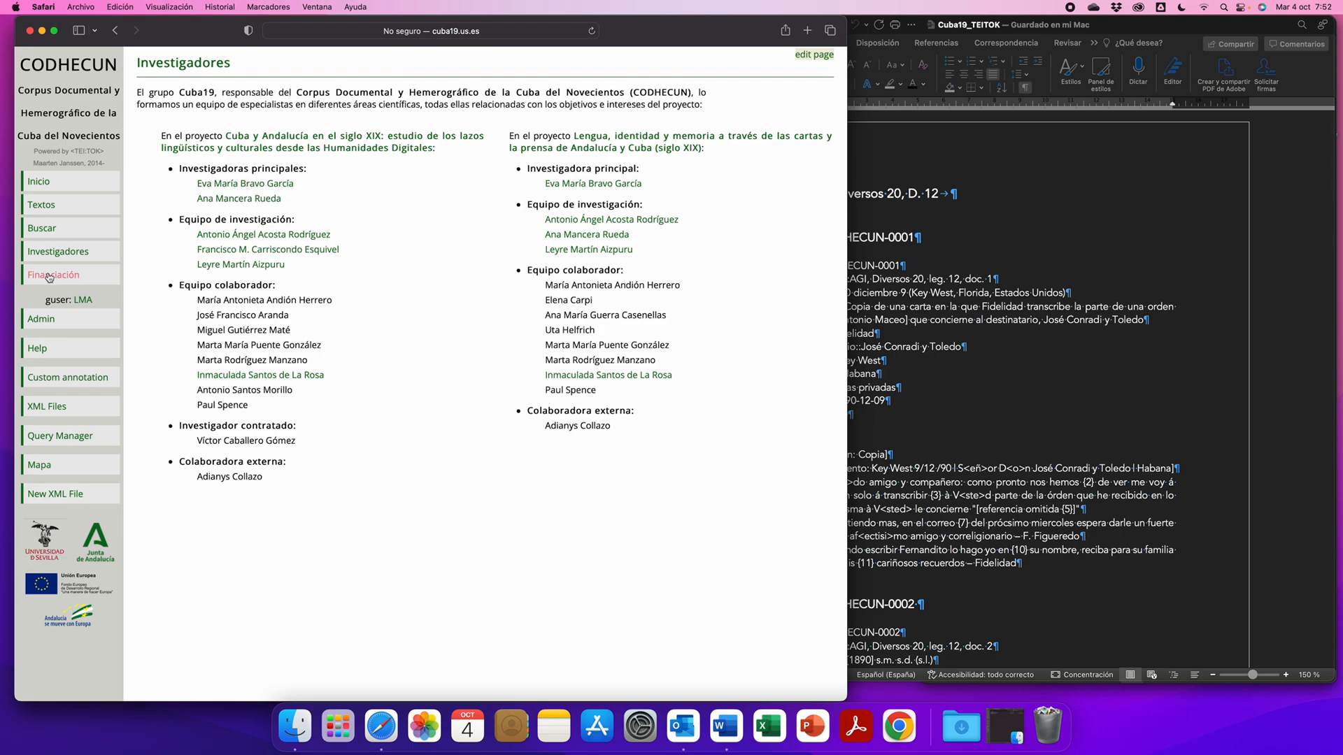
{"action": "left_click", "coordinate": [49, 276]}
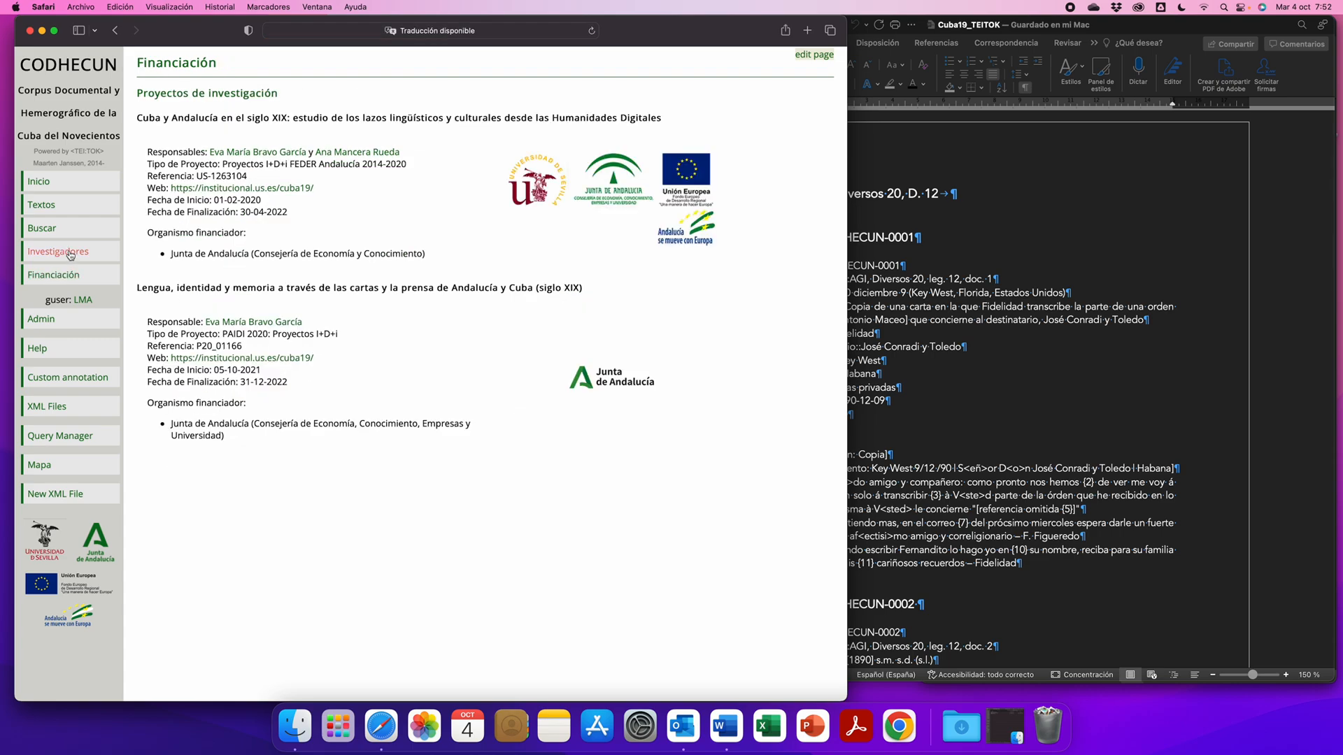
- Look through the Admin functions and the file types available for upload
{"action": "left_click", "coordinate": [40, 324]}
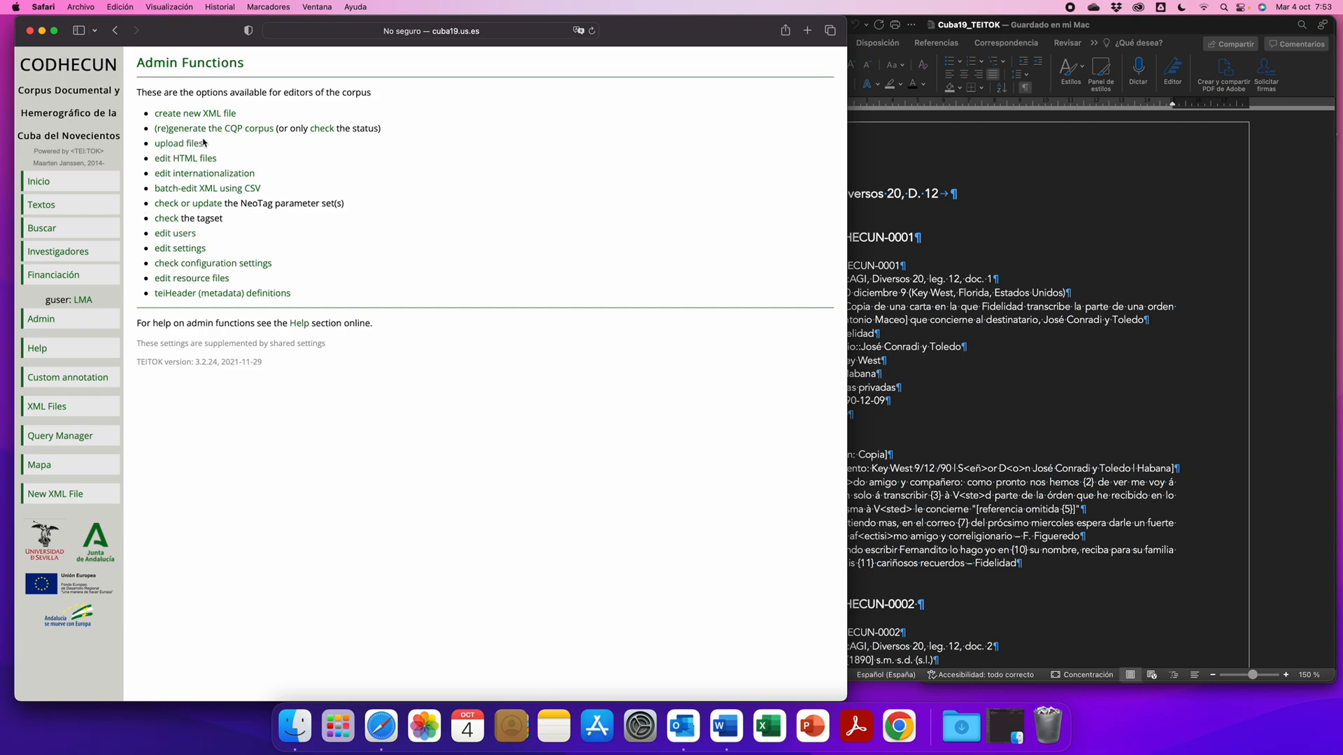
{"action": "left_click", "coordinate": [183, 147]}
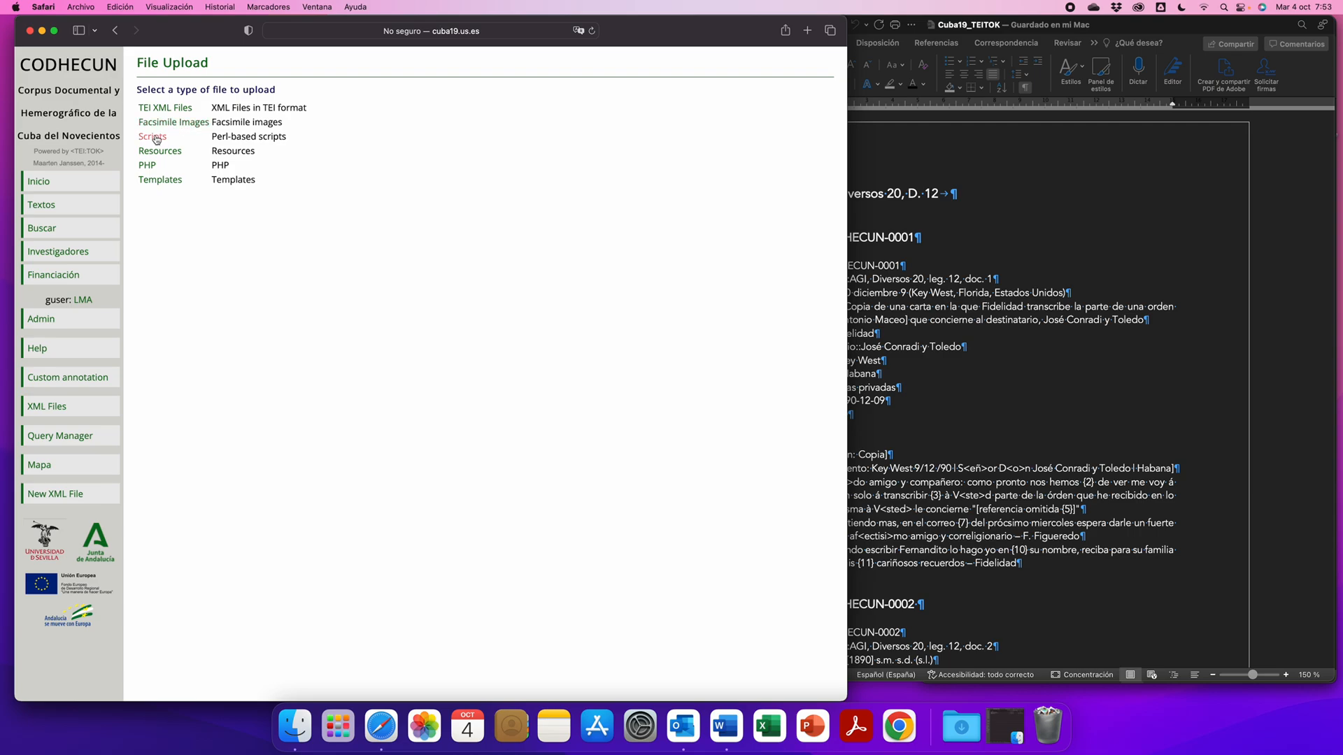
{"action": "left_click", "coordinate": [116, 31]}
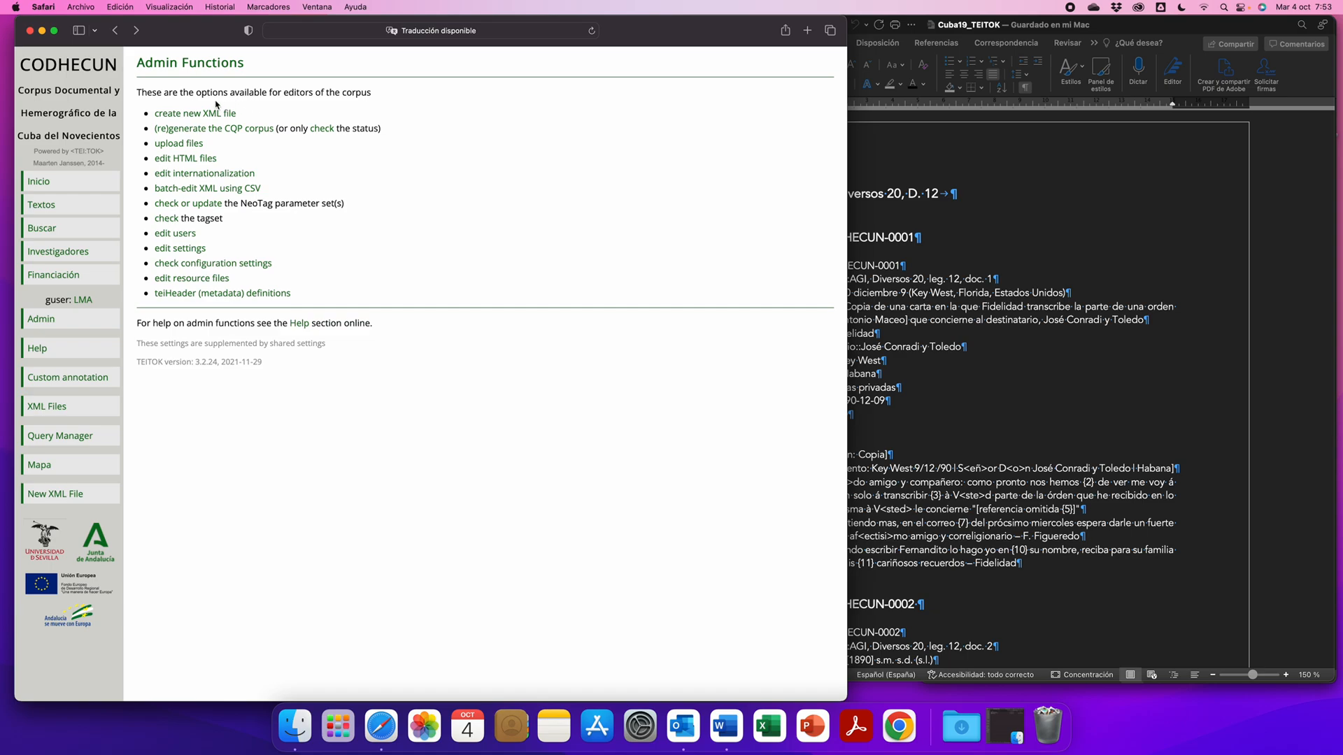
- Start a new XML file from the Admin functions and set its XML id to prueba01
{"action": "left_click", "coordinate": [169, 116]}
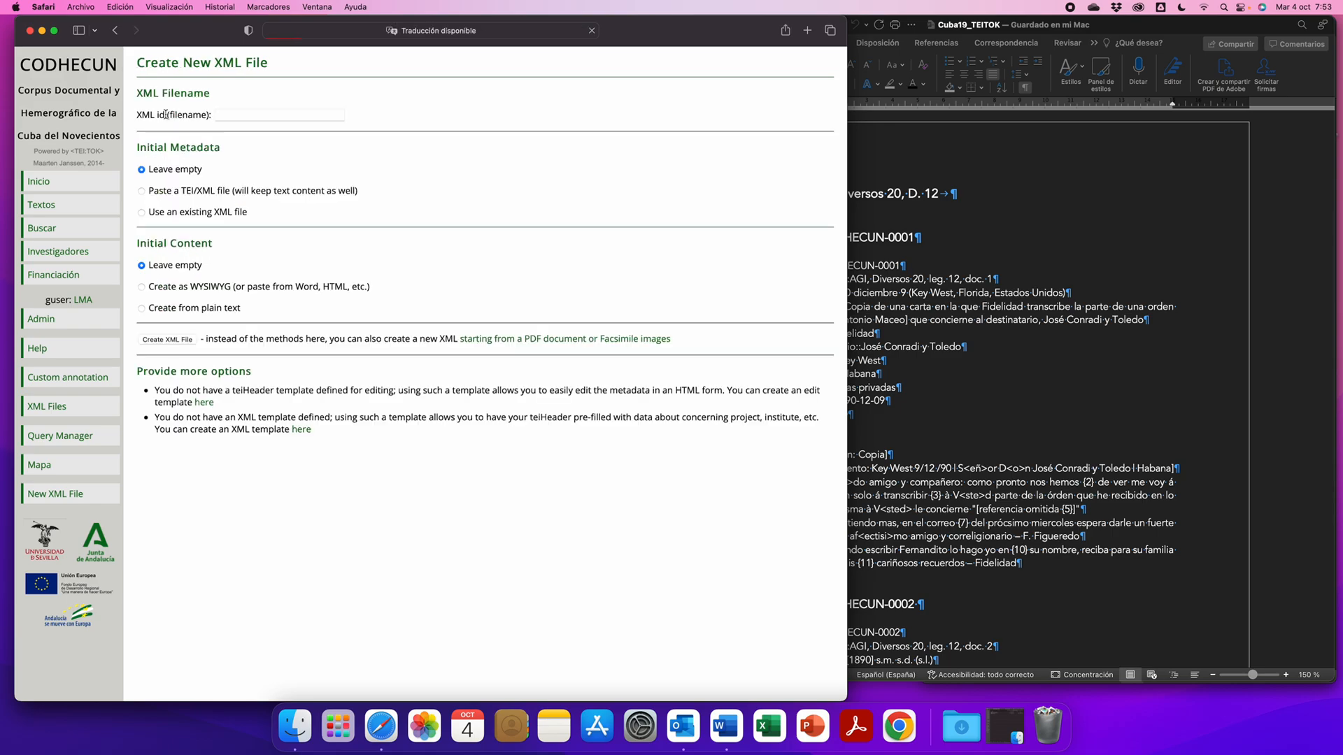
{"action": "left_click", "coordinate": [241, 115]}
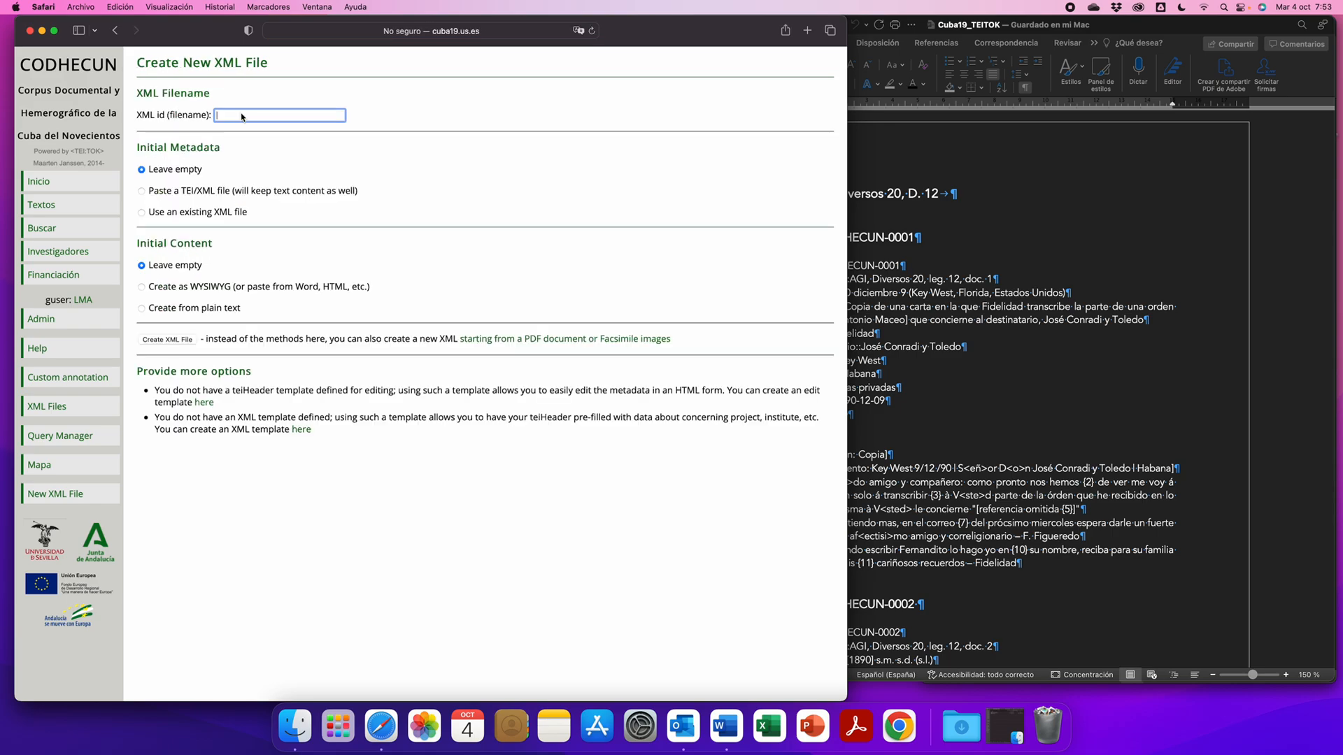
{"action": "type", "text": "prueba01"}
{"action": "left_click", "coordinate": [434, 124]}
- Examine the metadata header of CODHECUN-0001 in the Word document, from ID to Nota
{"action": "left_click", "coordinate": [935, 217]}
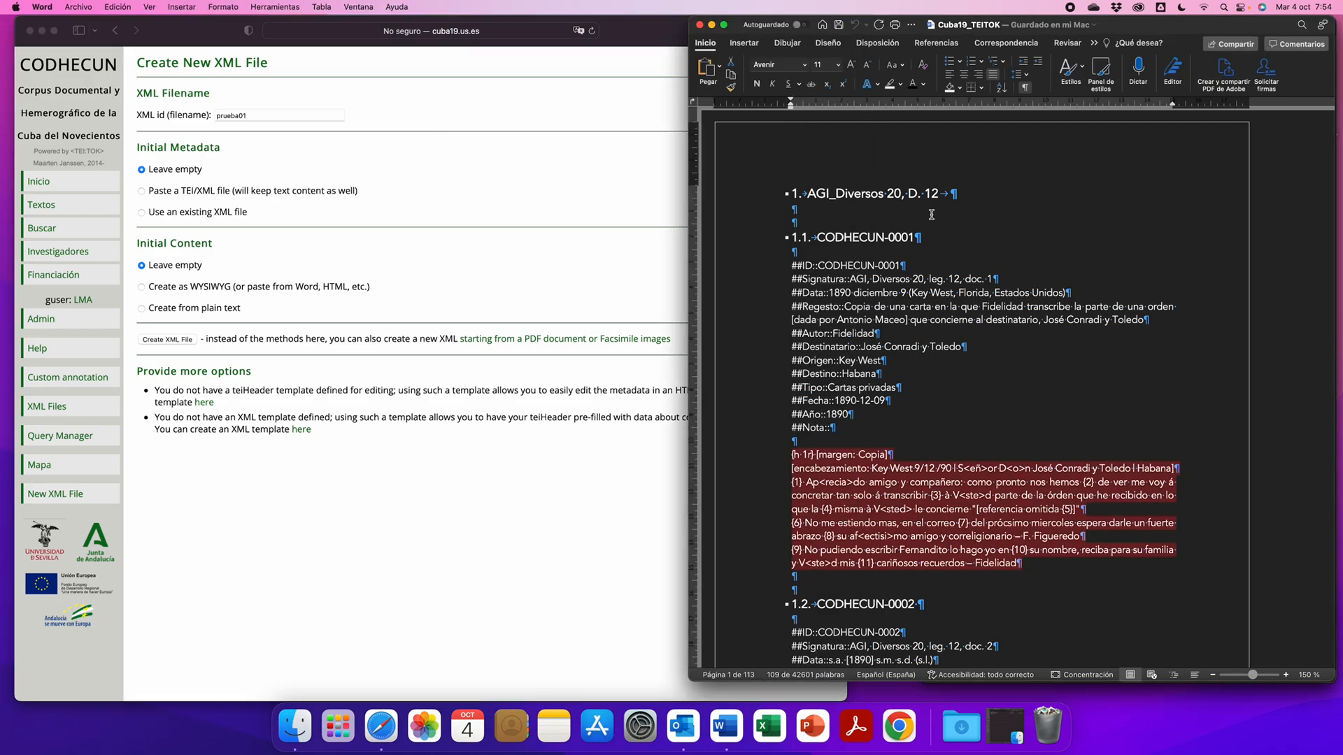
{"action": "left_click", "coordinate": [469, 200]}
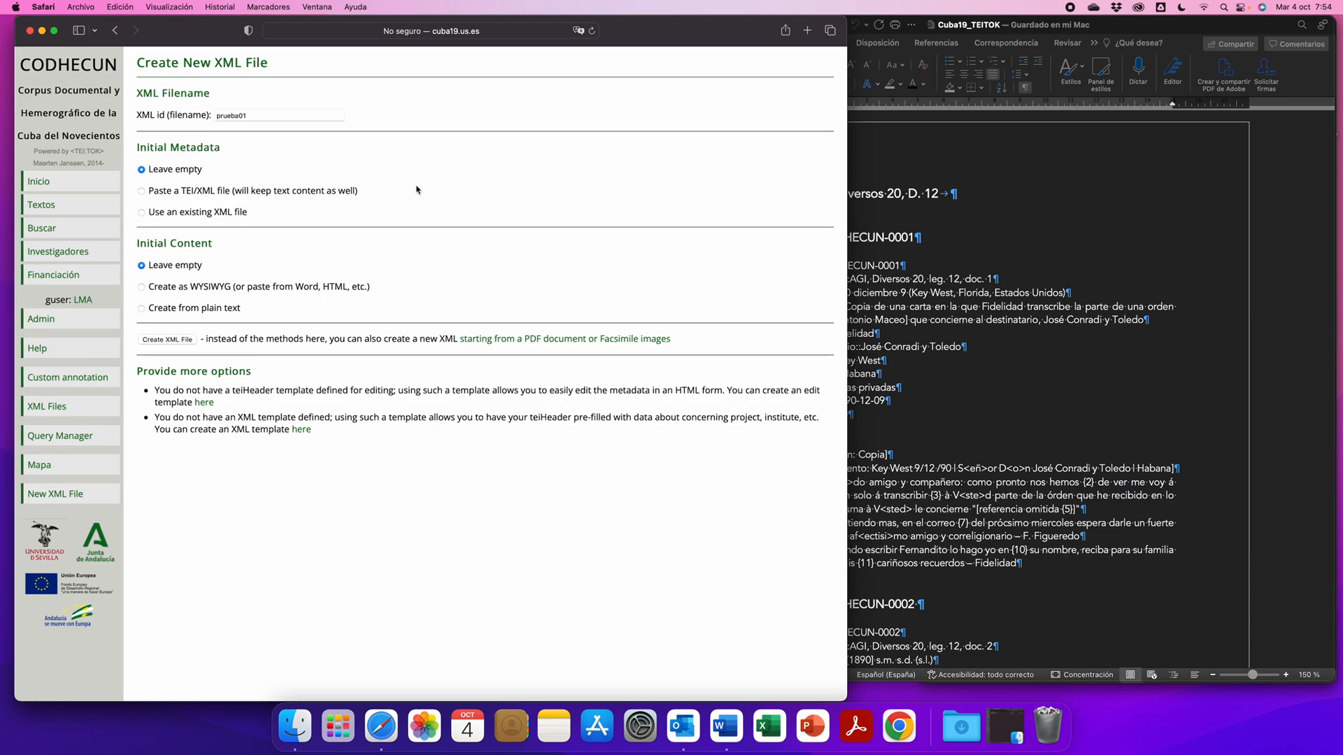
{"action": "left_click", "coordinate": [1015, 287]}
{"action": "left_click_drag", "start_coordinate": [783, 266], "coordinate": [789, 442]}
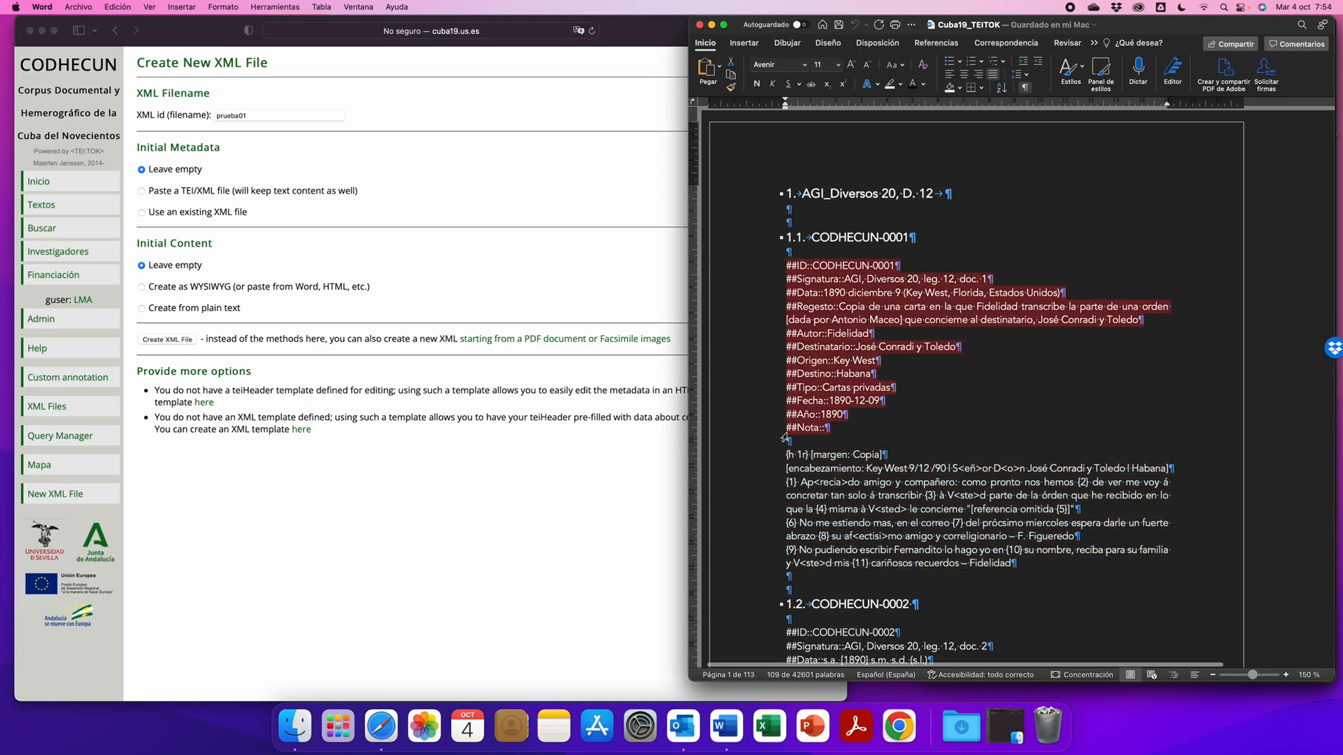
{"action": "scroll", "coordinate": [734, 438], "scroll_direction": "right", "scroll_amount": 1}
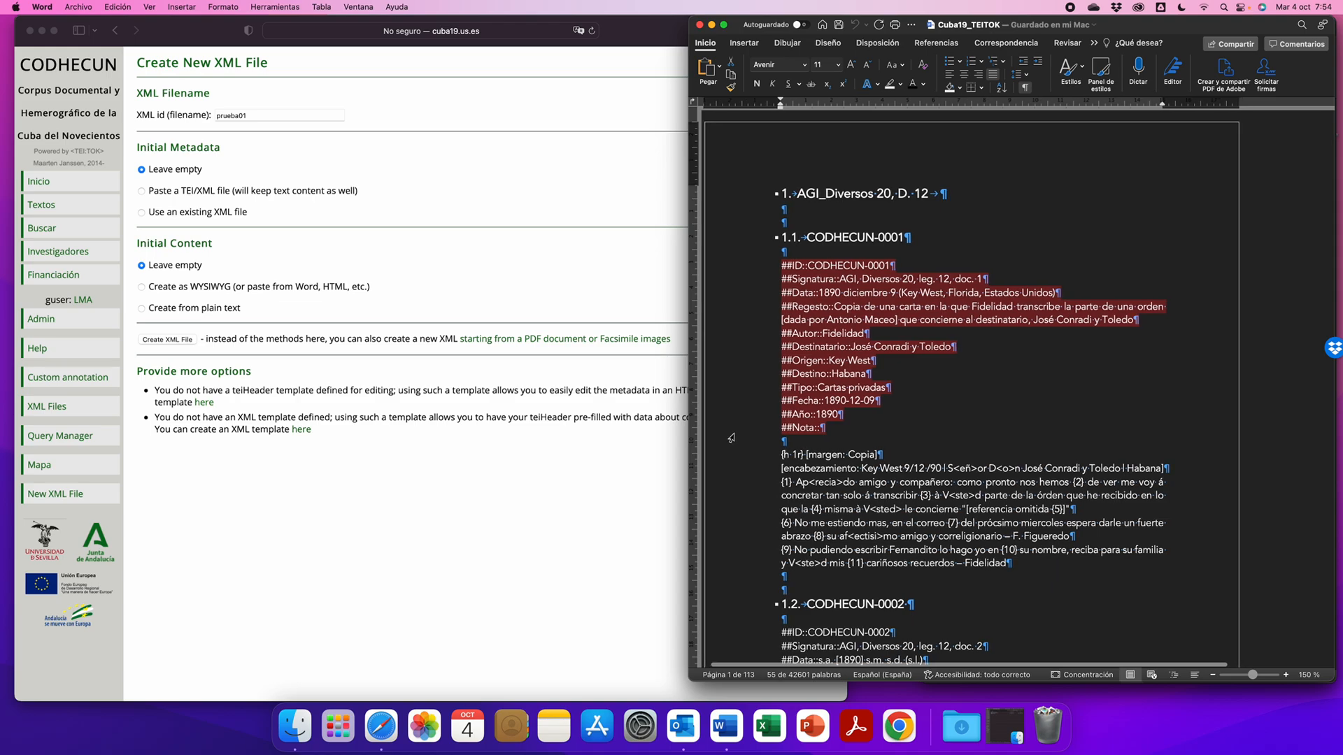
{"action": "scroll", "coordinate": [733, 436], "scroll_direction": "right", "scroll_amount": 1}
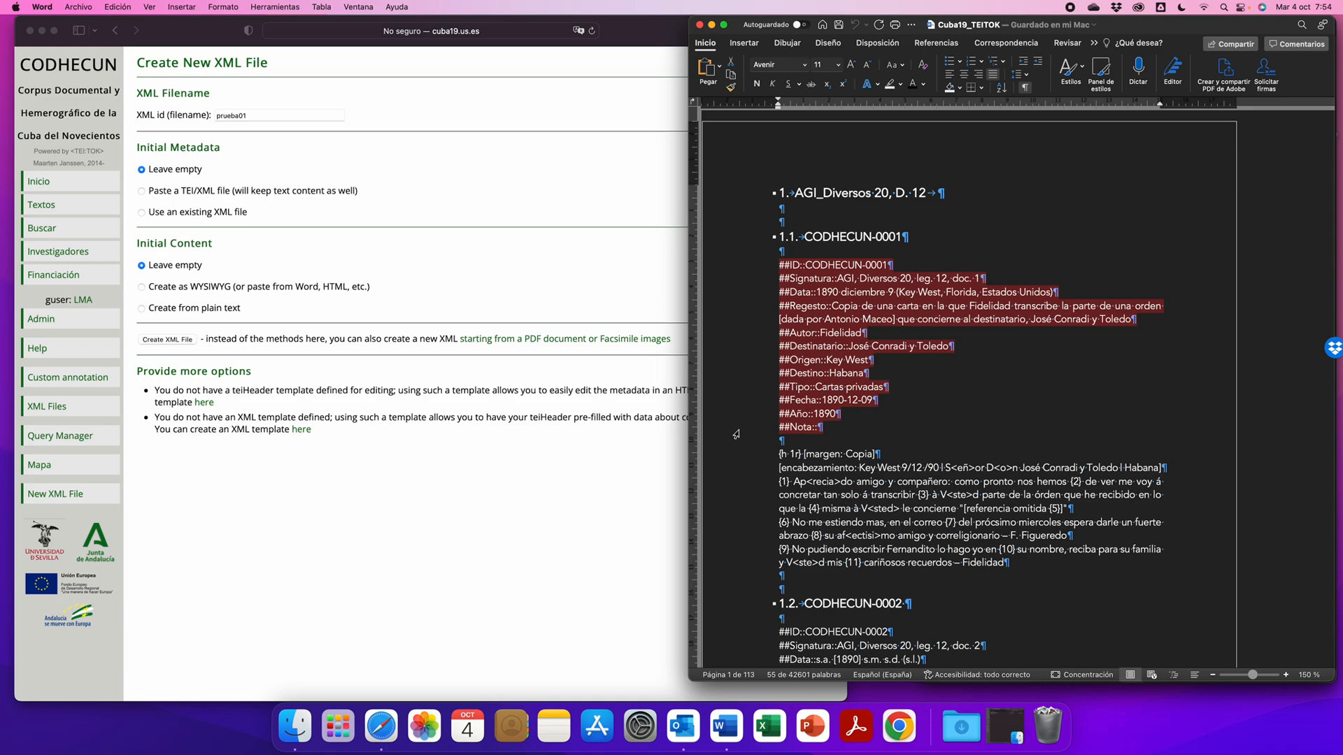
{"action": "scroll", "coordinate": [736, 434], "scroll_direction": "down", "scroll_amount": 1}
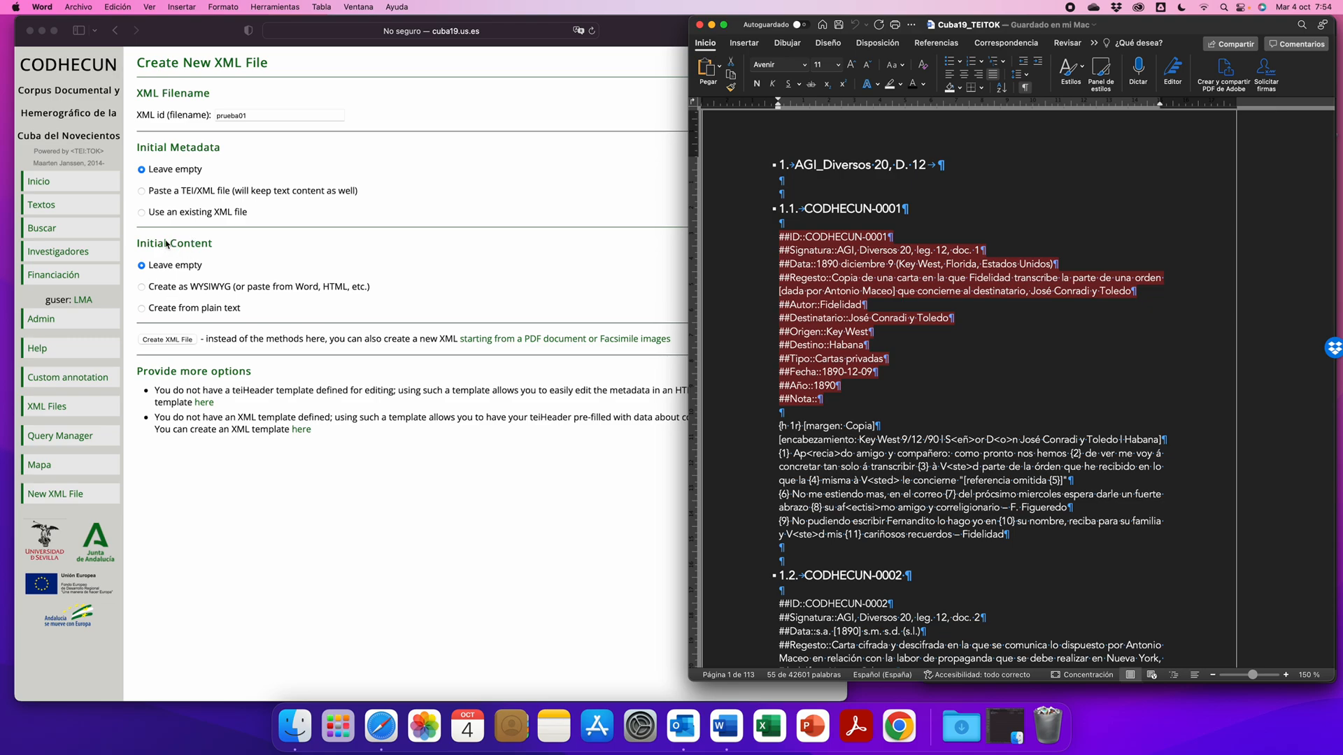
- Set the initial content of the new XML file to Create as WYSIWYG
{"action": "scroll", "coordinate": [180, 246], "scroll_direction": "down", "scroll_amount": 1}
{"action": "left_click", "coordinate": [142, 288]}
{"action": "left_click", "coordinate": [142, 286]}
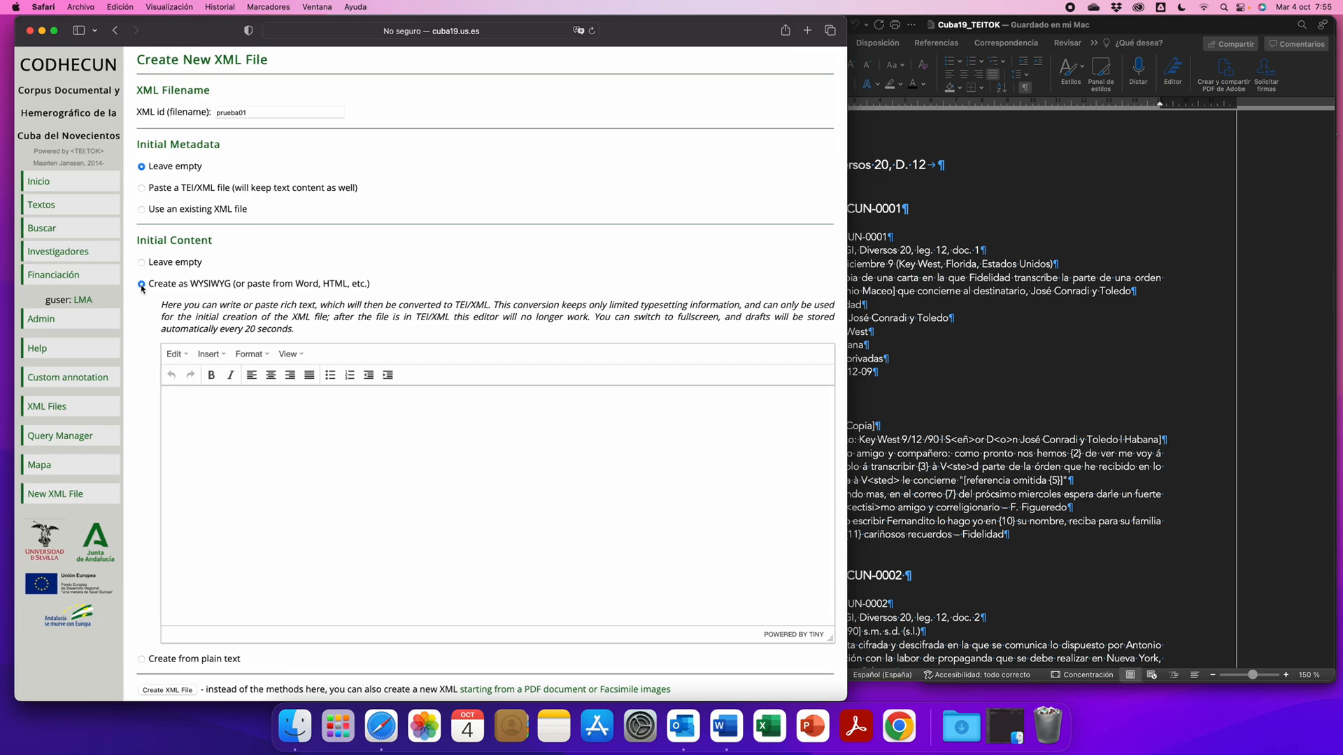
- Copy the CODHECUN-0001 transcription without its metadata from Word into the WYSIWYG editor and create the XML file
{"action": "scroll", "coordinate": [142, 287], "scroll_direction": "down", "scroll_amount": 3}
{"action": "left_click", "coordinate": [1081, 471]}
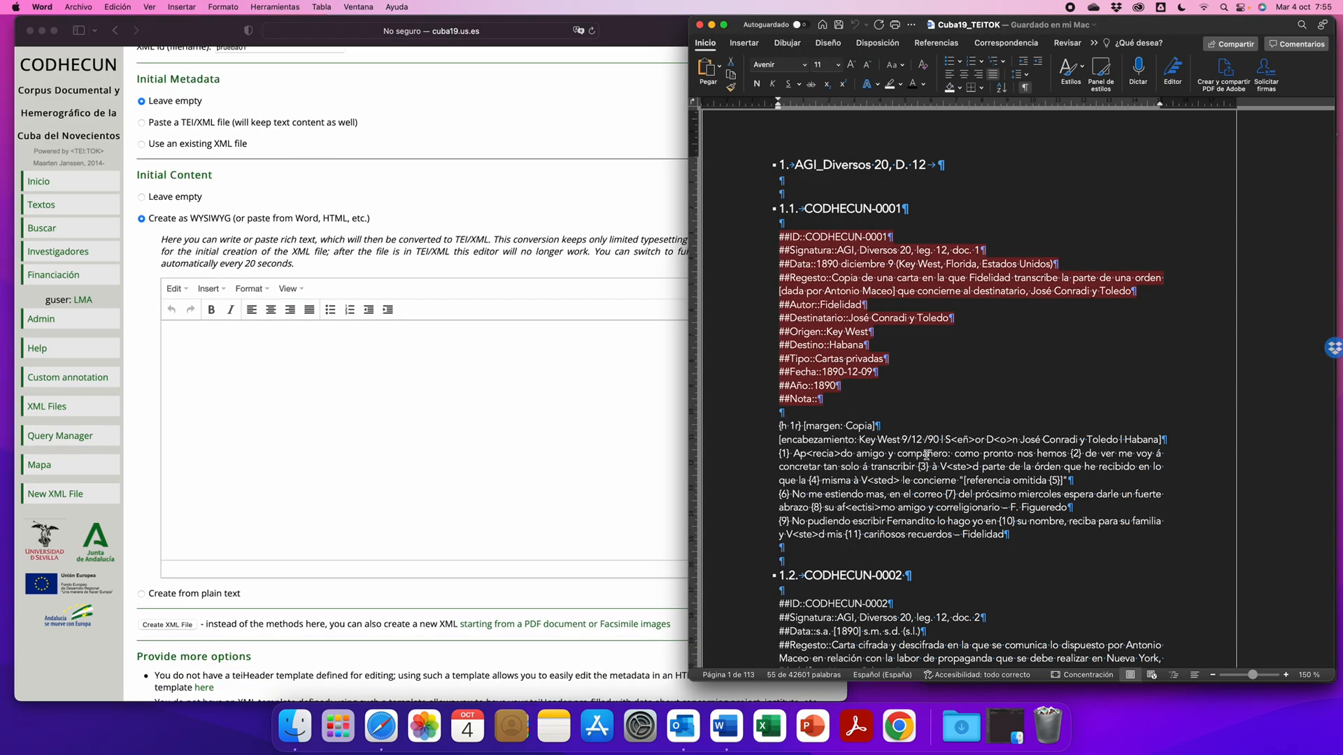
{"action": "left_click_drag", "start_coordinate": [762, 425], "coordinate": [759, 535]}
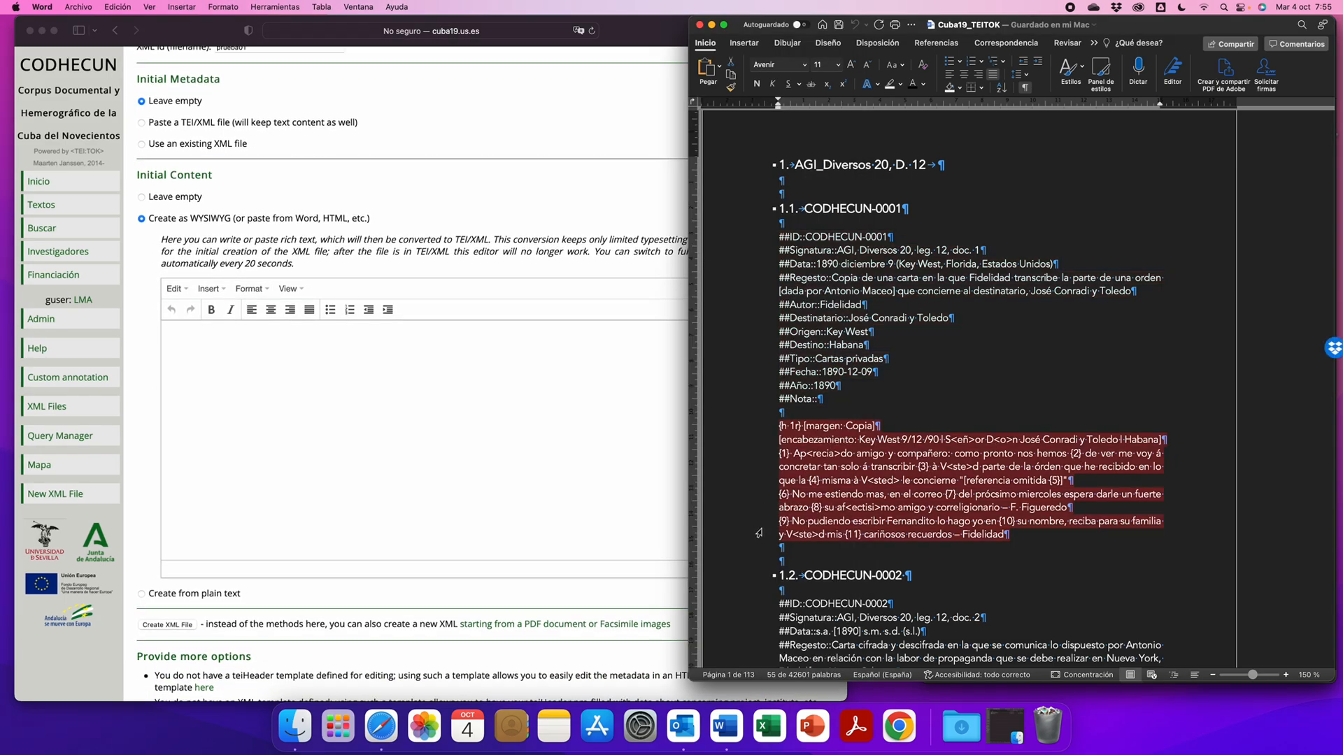
{"action": "key", "text": "super+c"}
{"action": "left_click", "coordinate": [300, 390]}
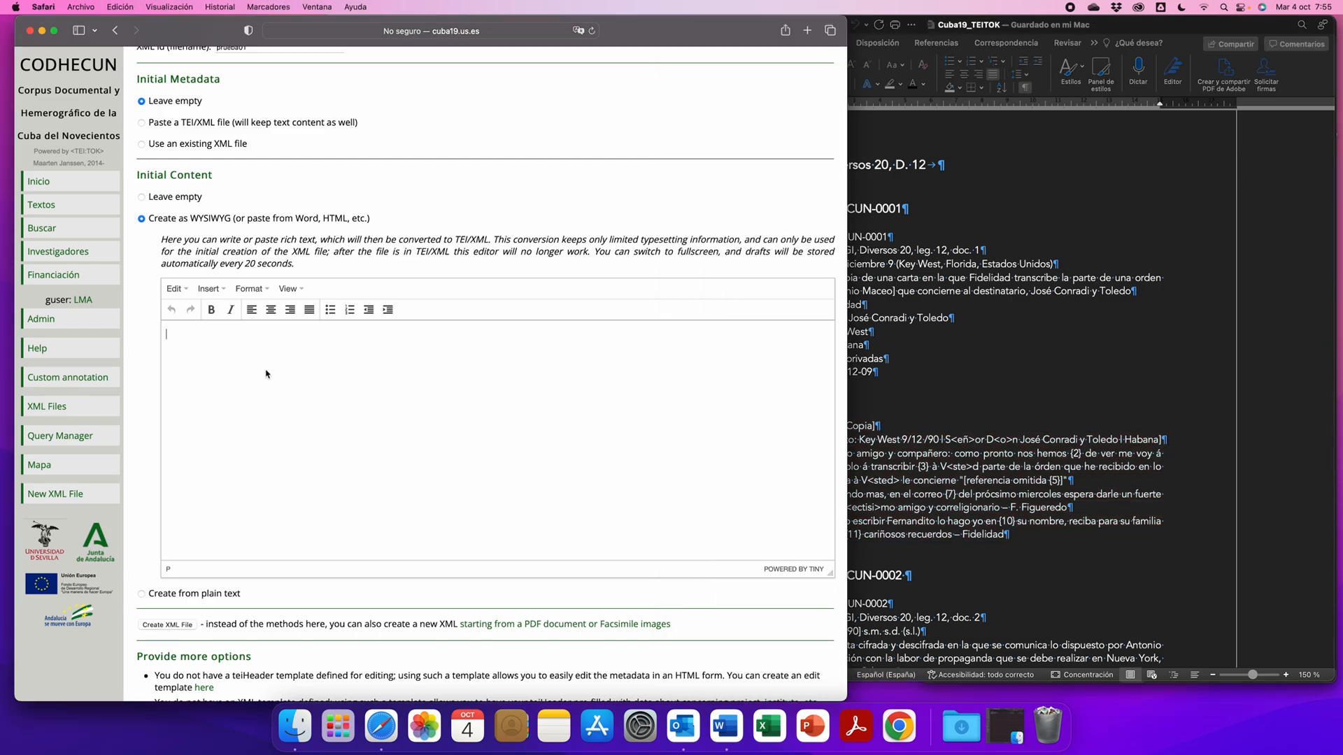
{"action": "key", "text": "super+v"}
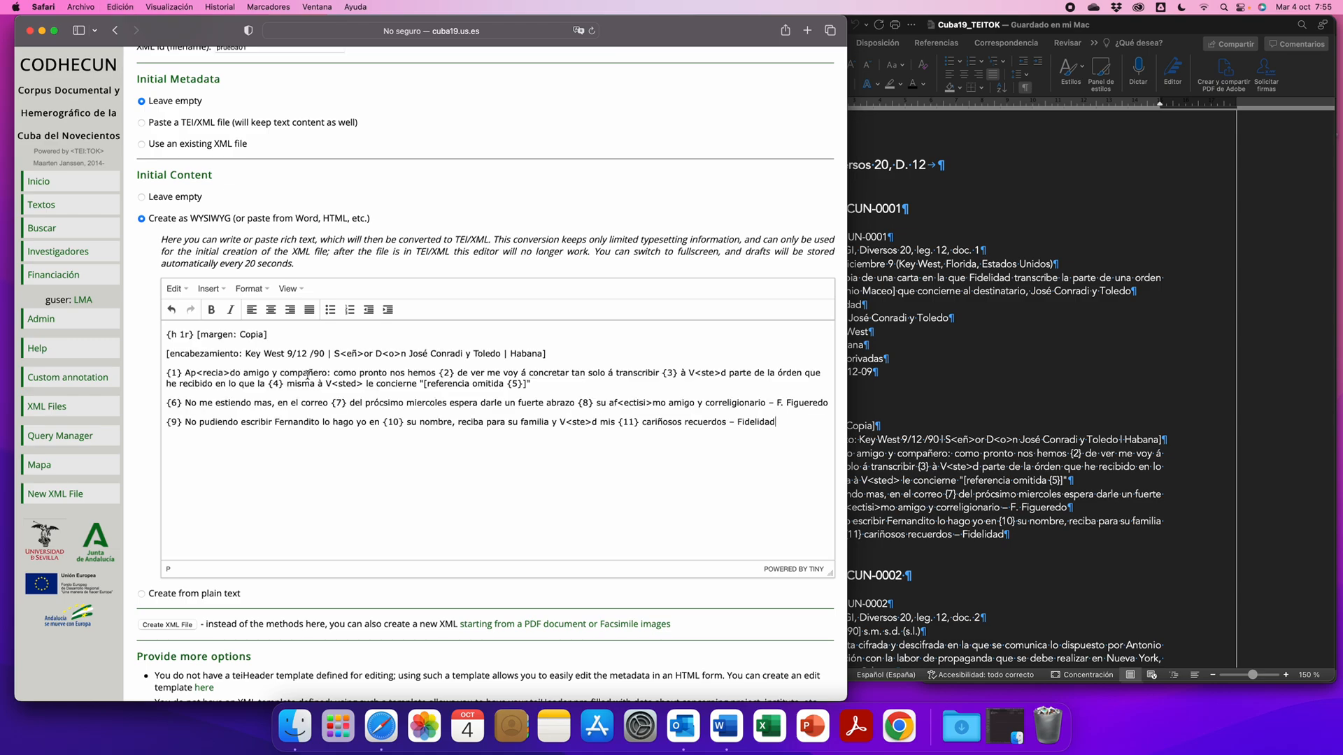
{"action": "scroll", "coordinate": [137, 444], "scroll_direction": "down", "scroll_amount": 1}
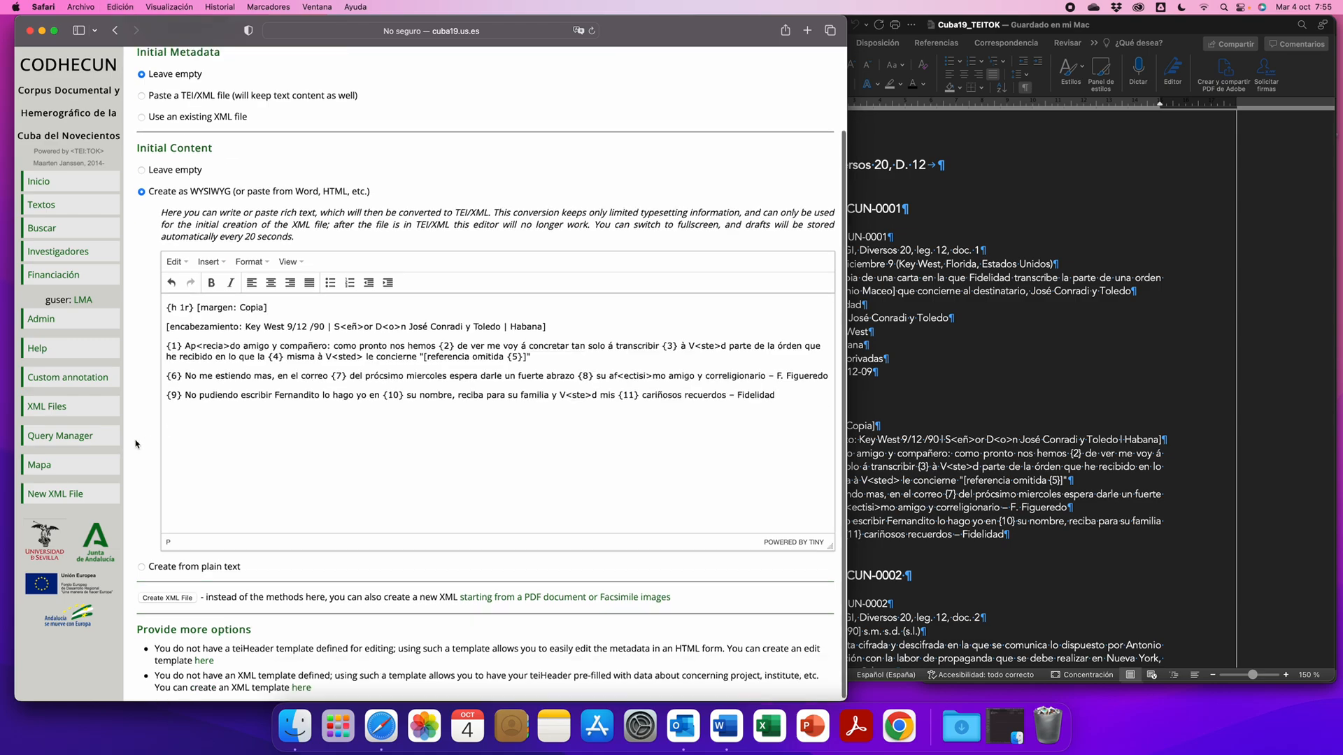
{"action": "left_click", "coordinate": [170, 596]}
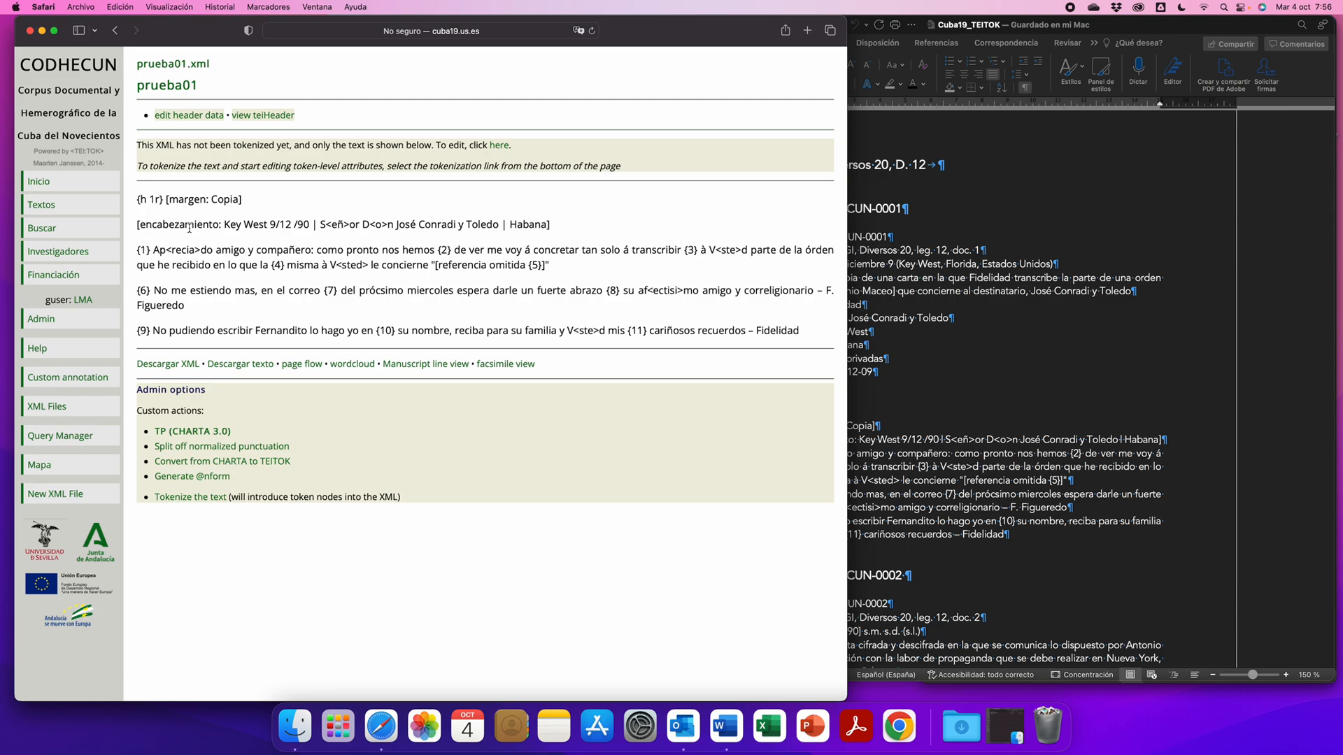
- Examine the margen, encabezamiento and referencia omitida marks in the prueba01 text
{"action": "left_click_drag", "start_coordinate": [165, 200], "coordinate": [209, 200]}
{"action": "left_click", "coordinate": [171, 224]}
{"action": "left_click_drag", "start_coordinate": [448, 265], "coordinate": [513, 266]}
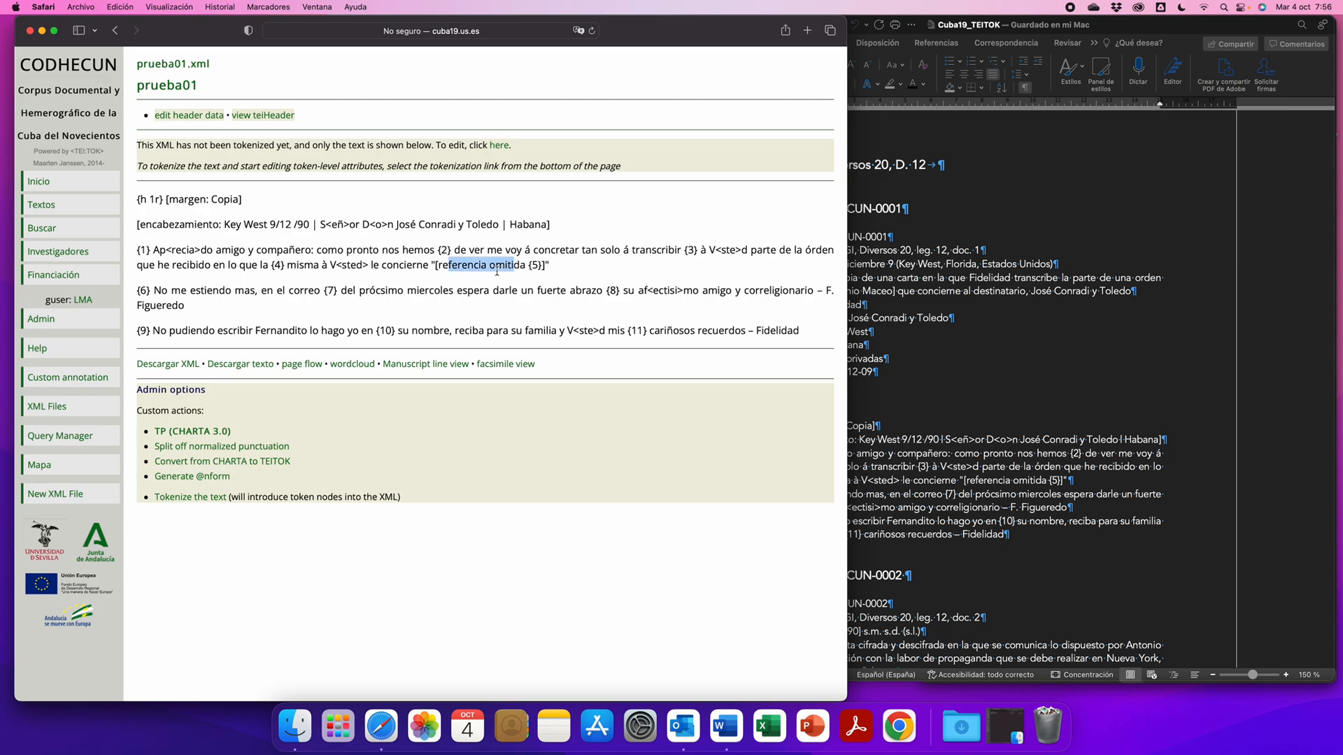
{"action": "left_click", "coordinate": [424, 318]}
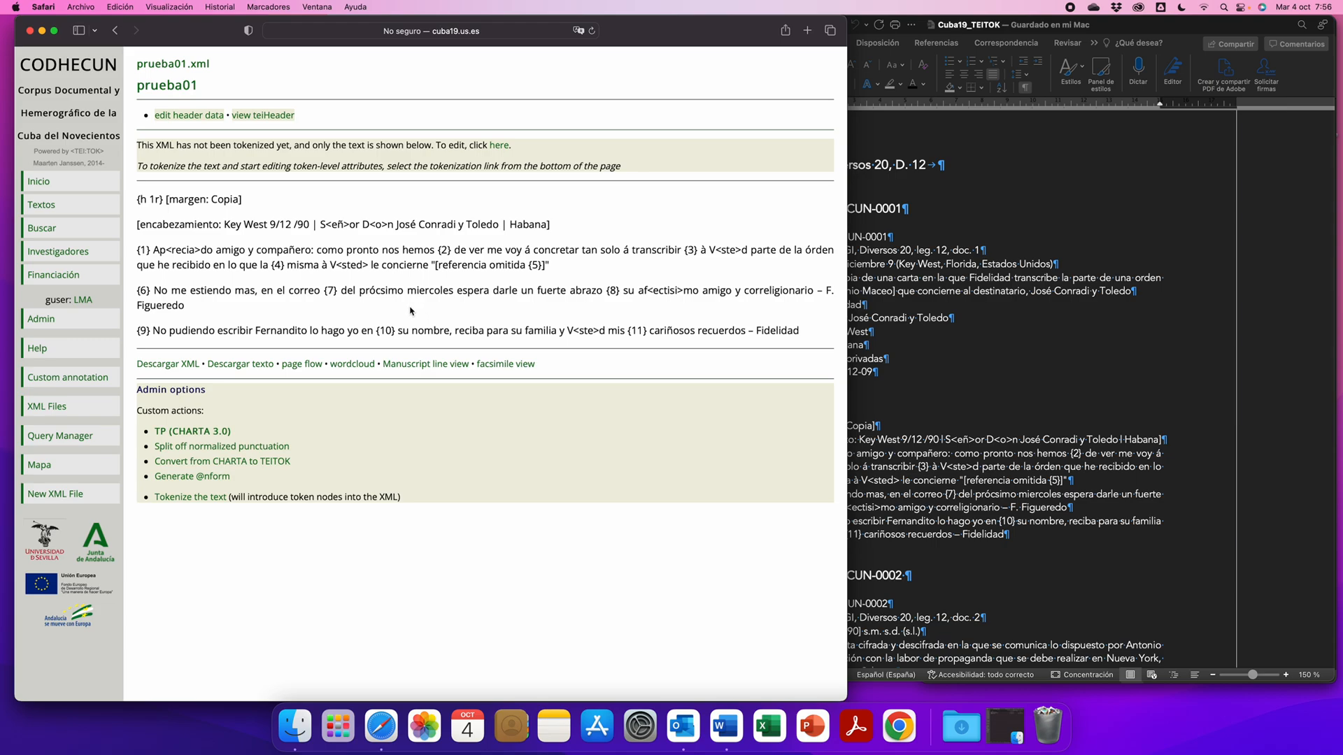
- Convert the prueba01 text to TEI/XML with the TP (CHARTA 3.0) custom action and return to the XML file
{"action": "left_click_drag", "start_coordinate": [137, 224], "coordinate": [222, 224]}
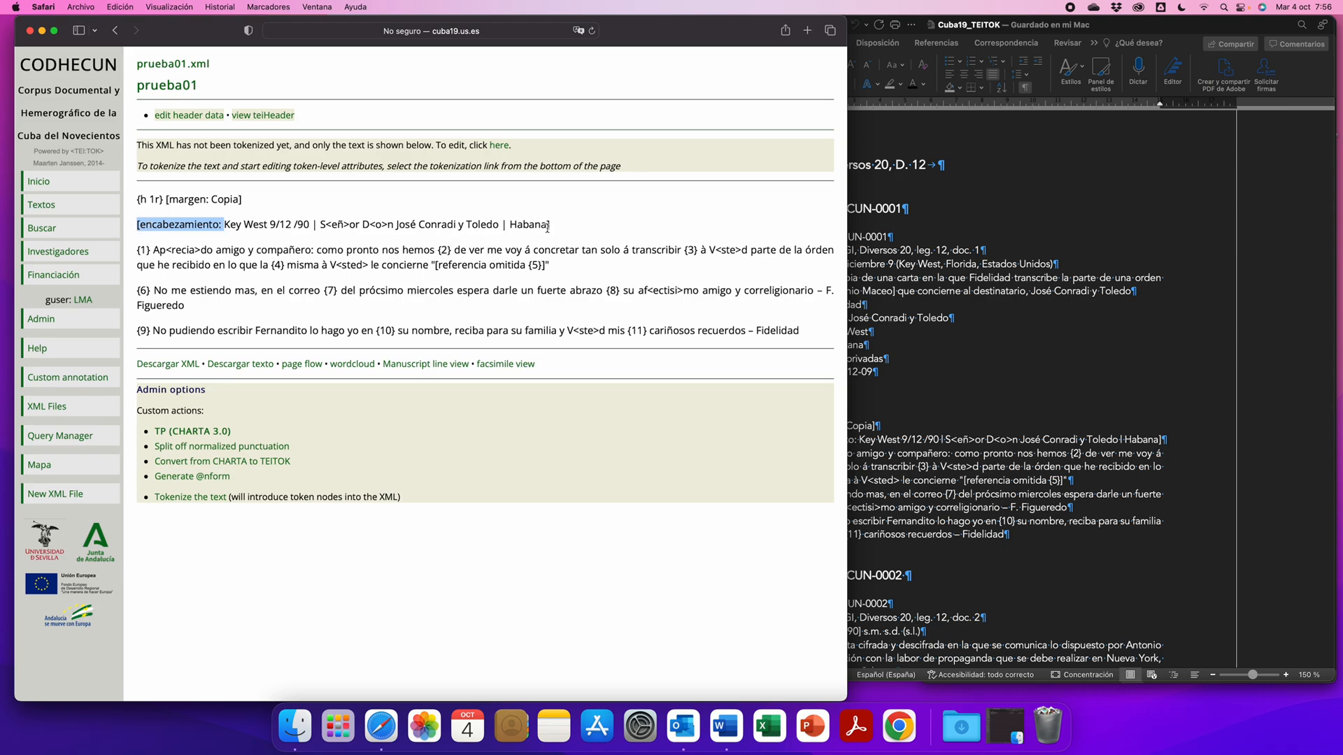
{"action": "left_click", "coordinate": [367, 308]}
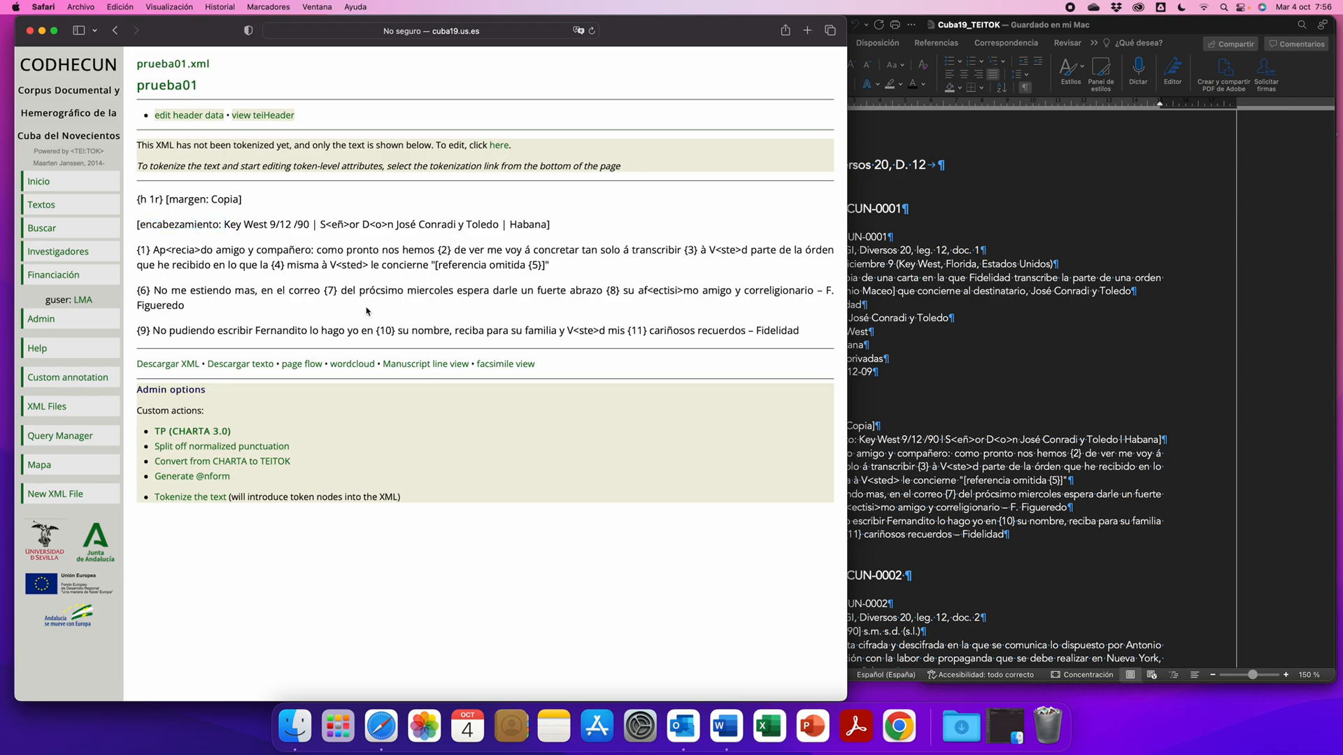
{"action": "left_click", "coordinate": [181, 433]}
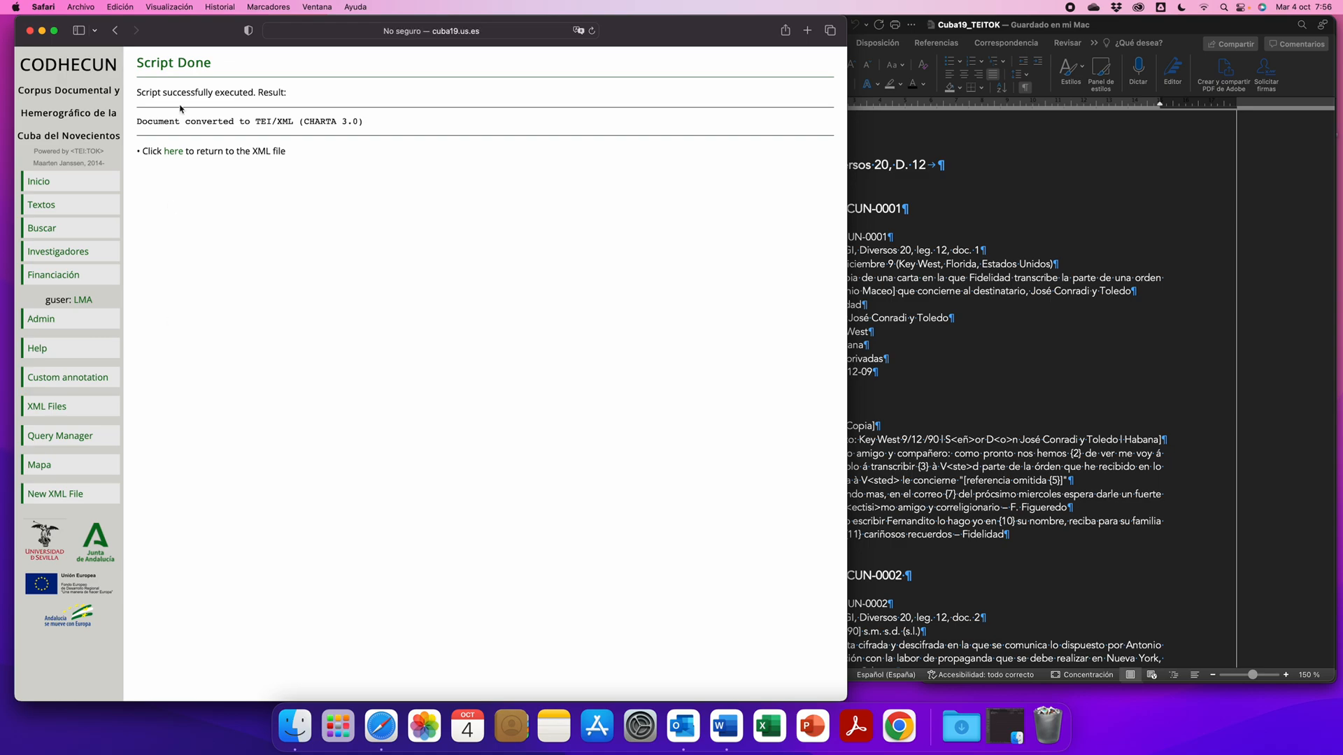
{"action": "left_click", "coordinate": [174, 153]}
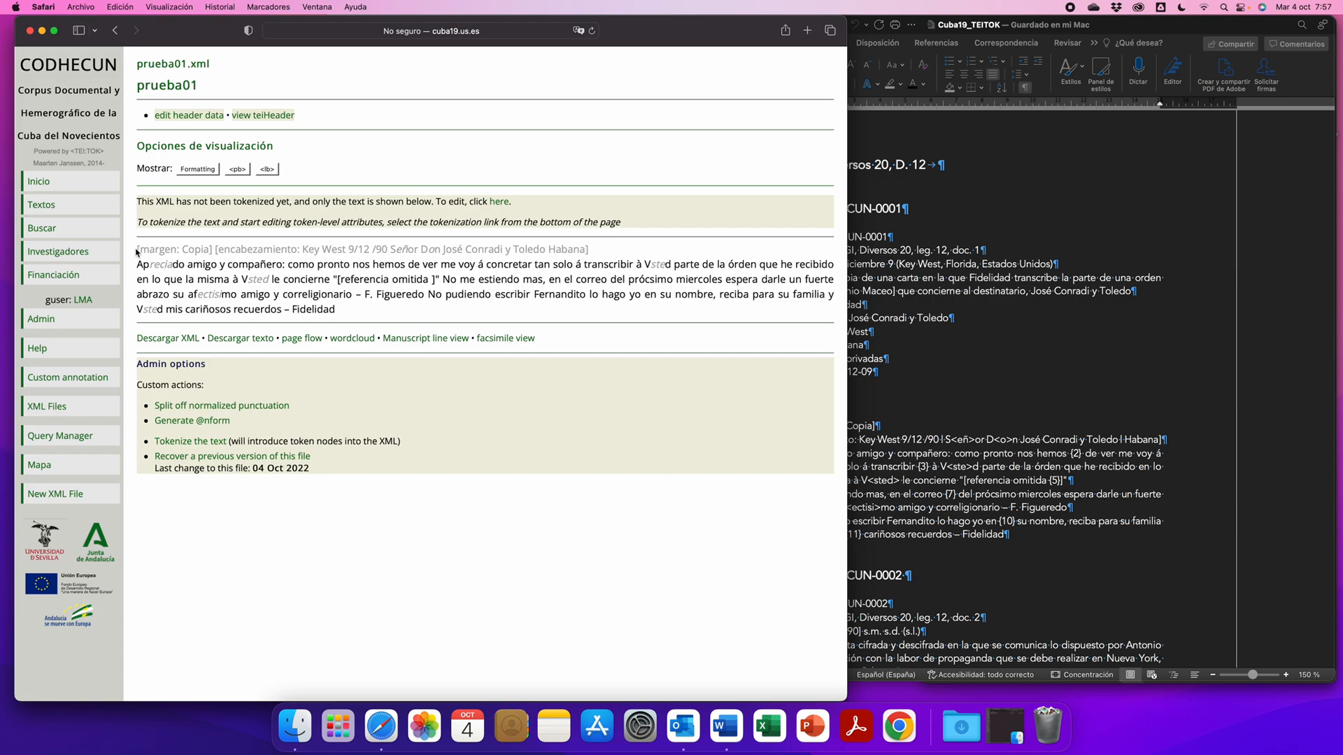
- Show the formatting and line breaks of prueba01 and compare the line numbering with the {1} mark in the Word transcription
{"action": "left_click", "coordinate": [197, 170]}
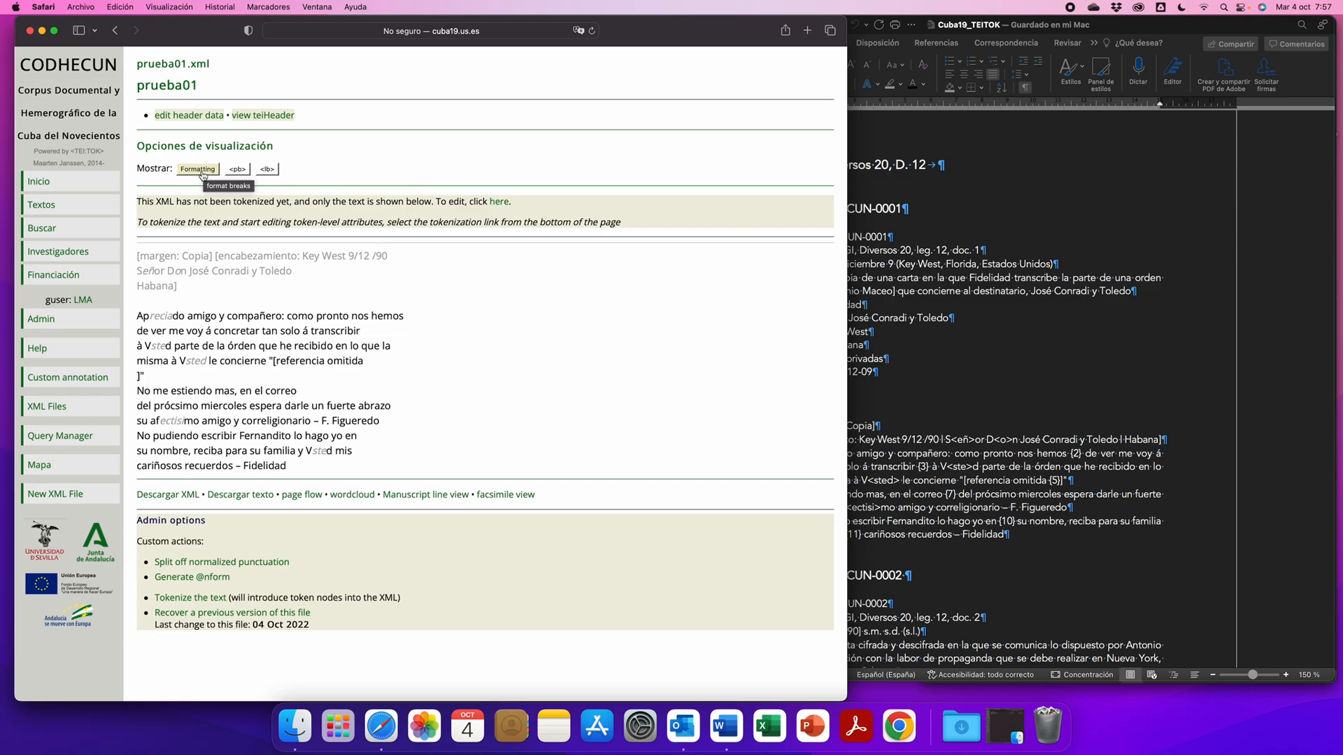
{"action": "left_click", "coordinate": [268, 170]}
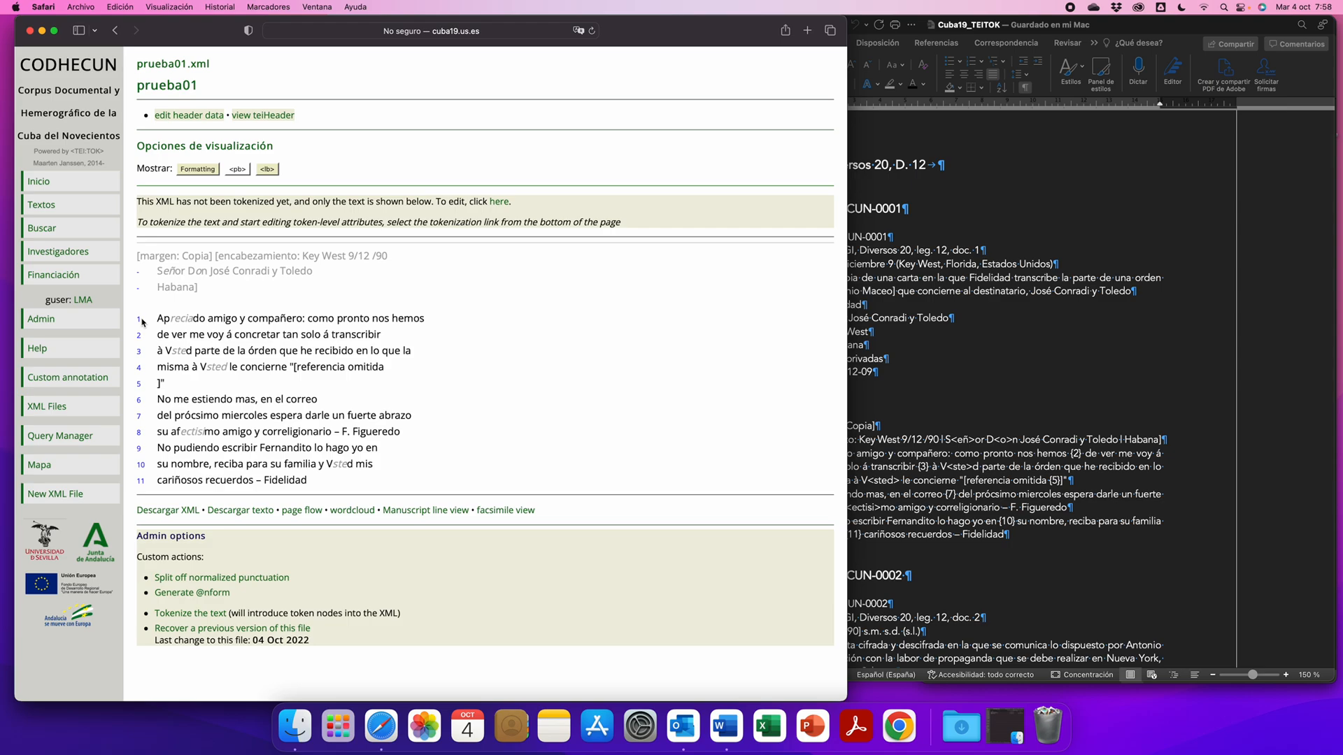
{"action": "left_click", "coordinate": [898, 449]}
{"action": "left_click_drag", "start_coordinate": [792, 453], "coordinate": [777, 453]}
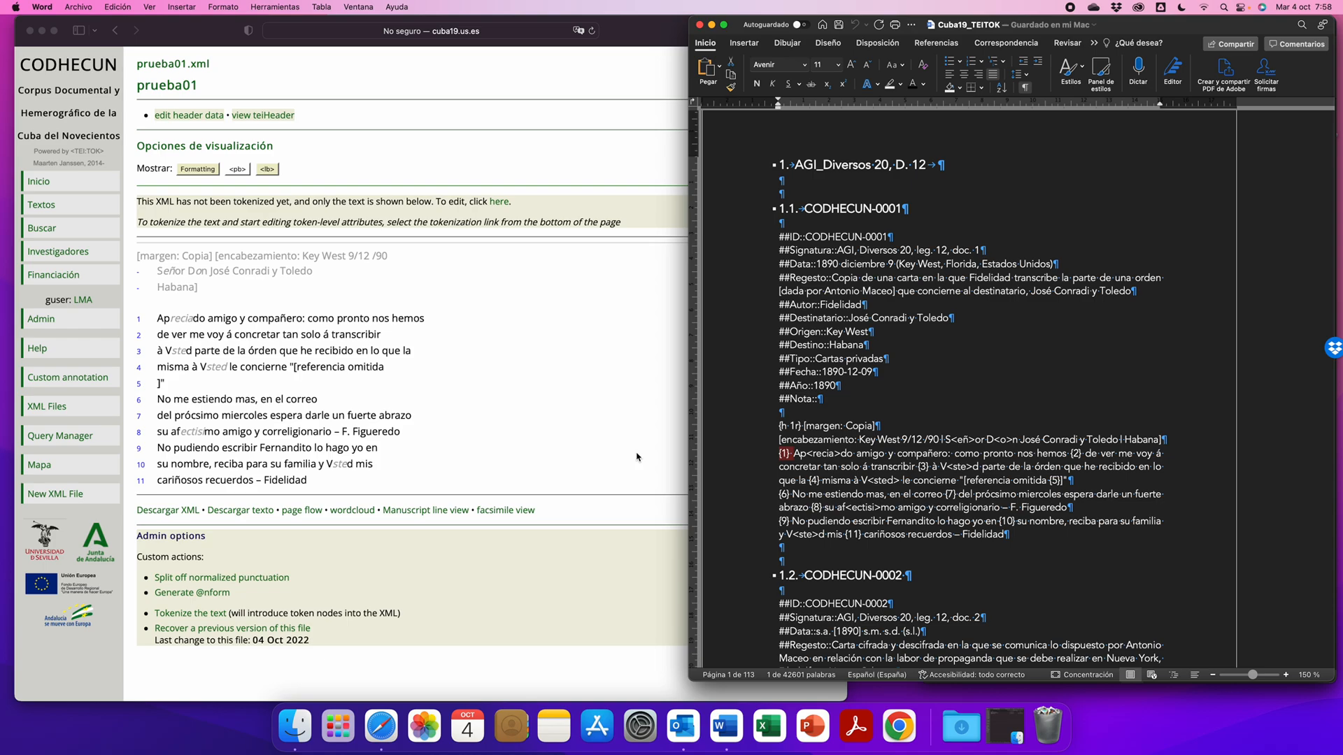
- Tokenize the converted prueba01 text in the corpus
{"action": "left_click", "coordinate": [492, 459]}
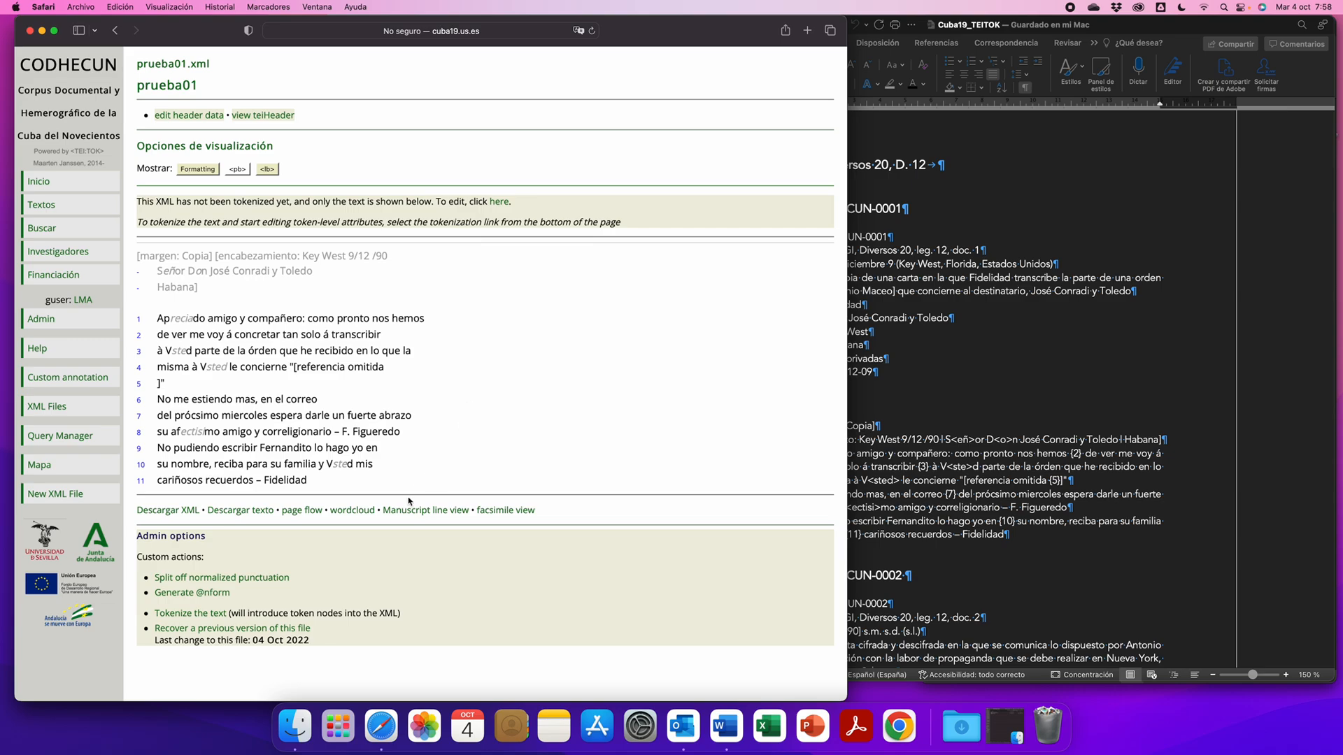
{"action": "left_click", "coordinate": [178, 615]}
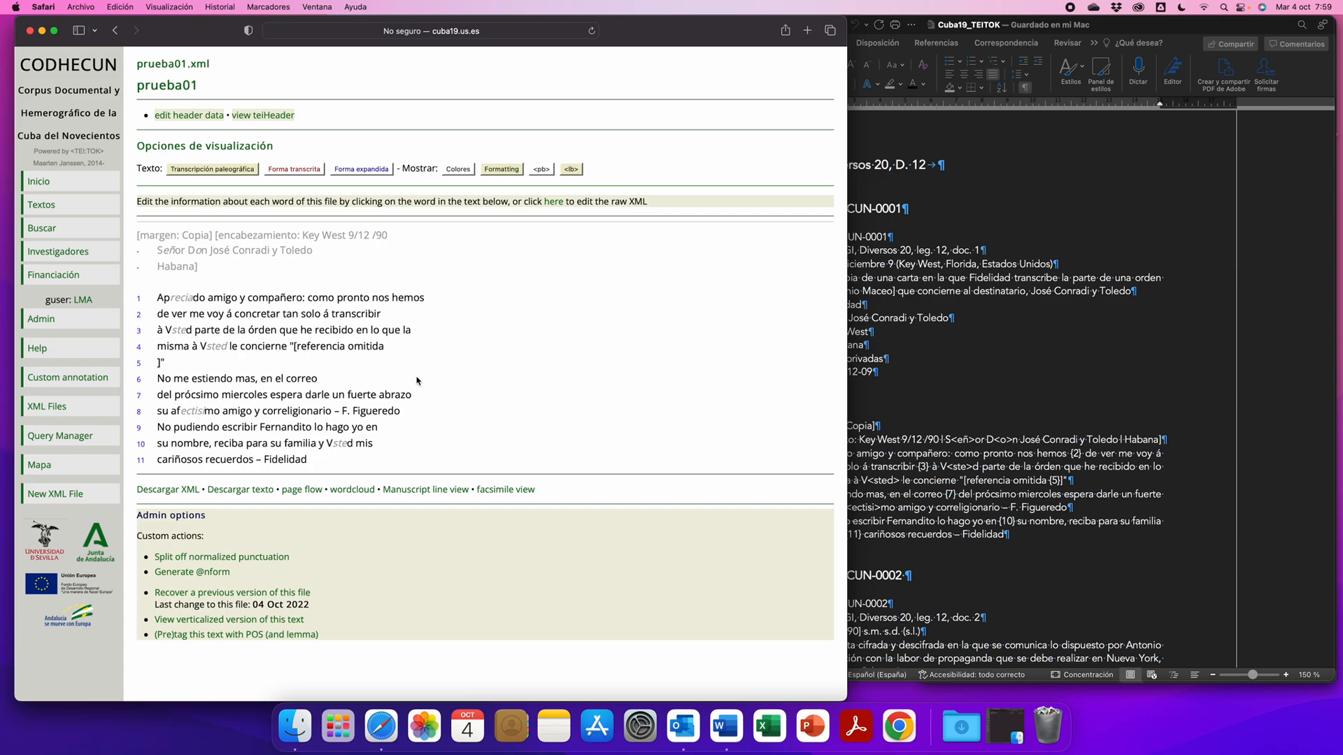
- Examine the CODHECUN-0001 transcription in Word, including the angle brackets around the expanded letters of Ap<recia>do
{"action": "left_click", "coordinate": [885, 389]}
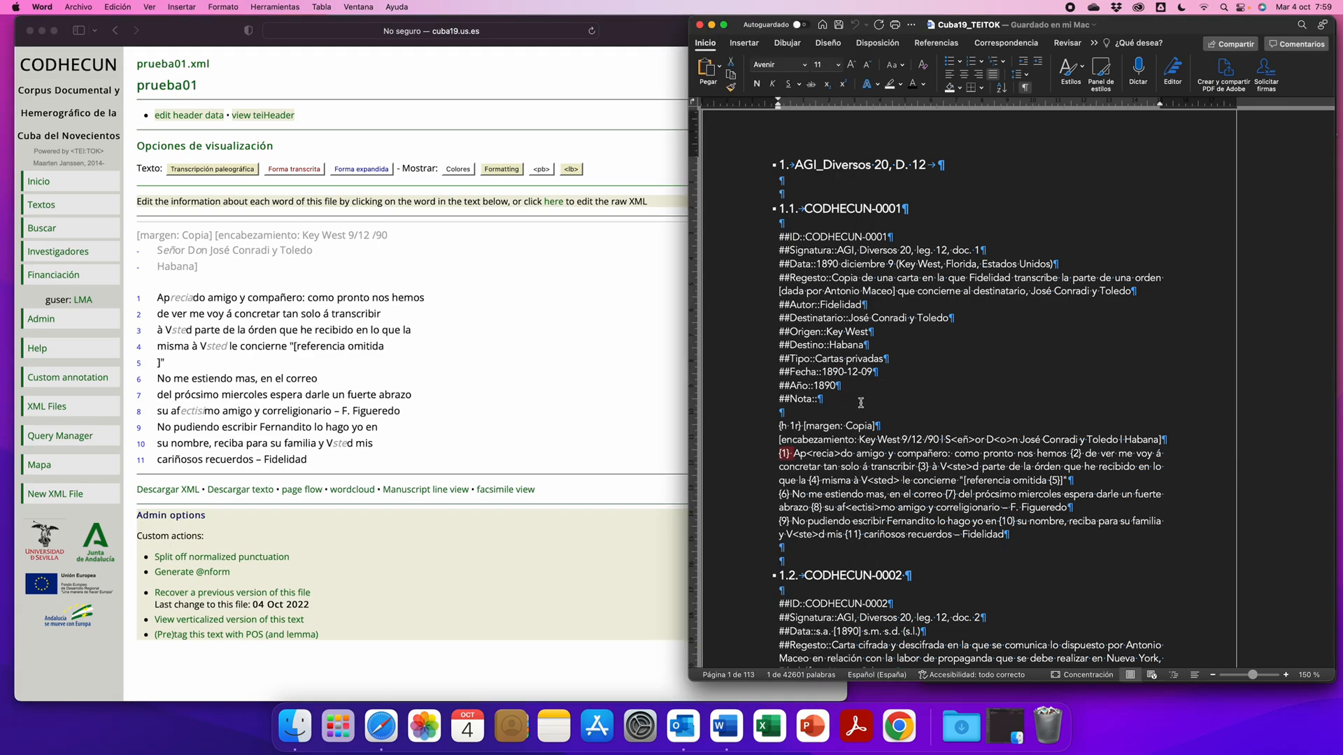
{"action": "left_click_drag", "start_coordinate": [761, 432], "coordinate": [778, 537]}
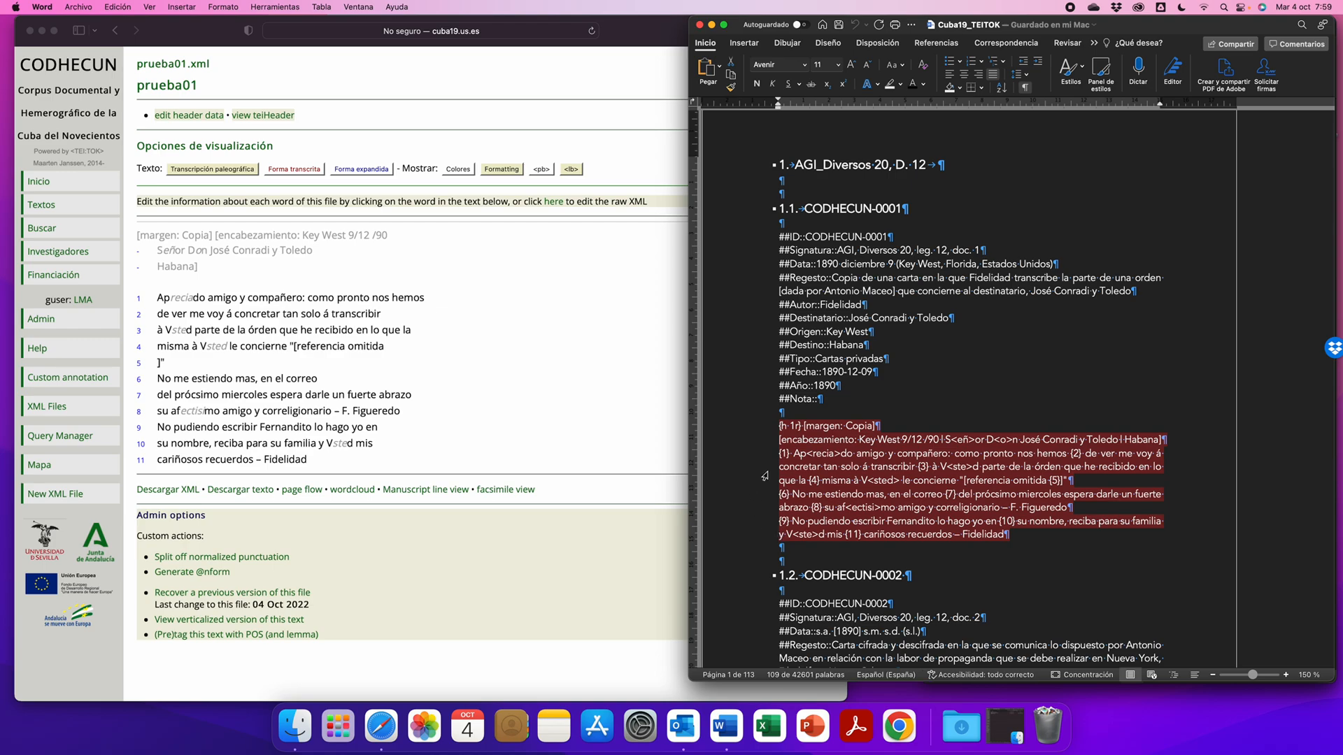
{"action": "scroll", "coordinate": [767, 480], "scroll_direction": "down", "scroll_amount": 1}
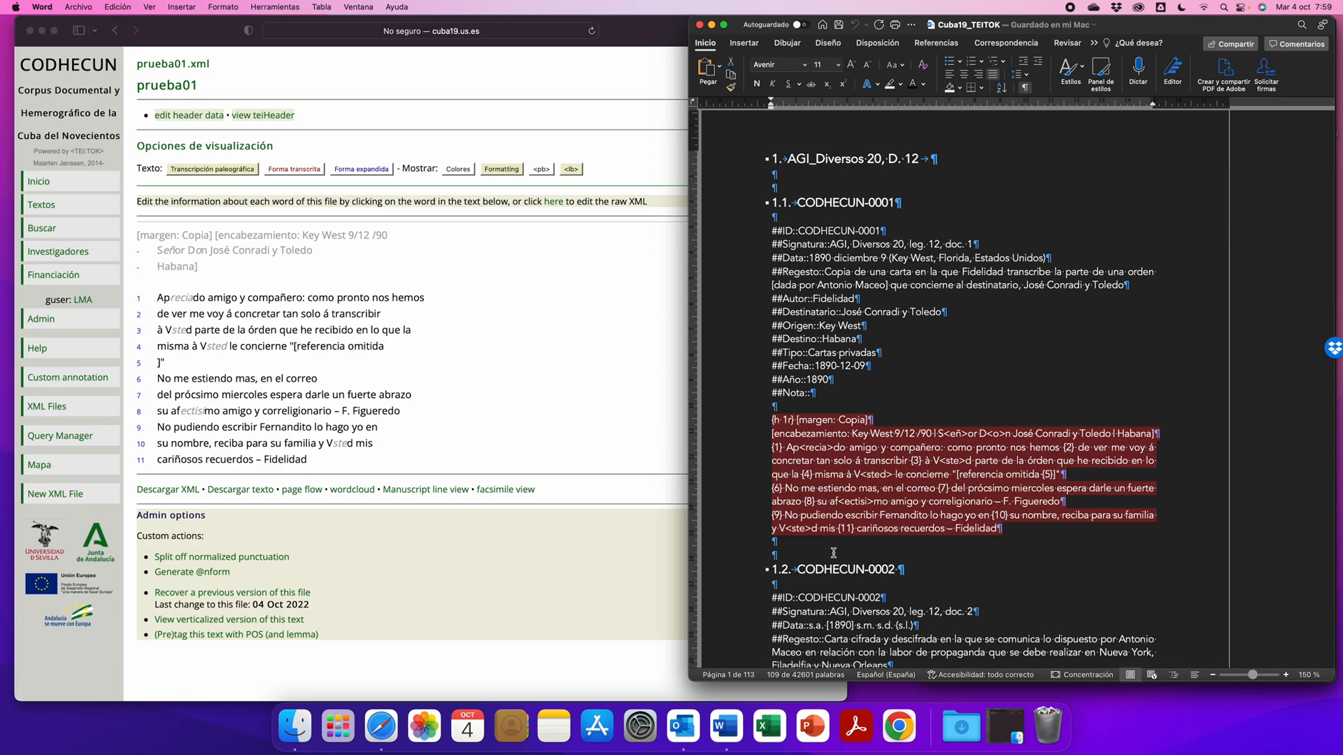
{"action": "left_click", "coordinate": [807, 451]}
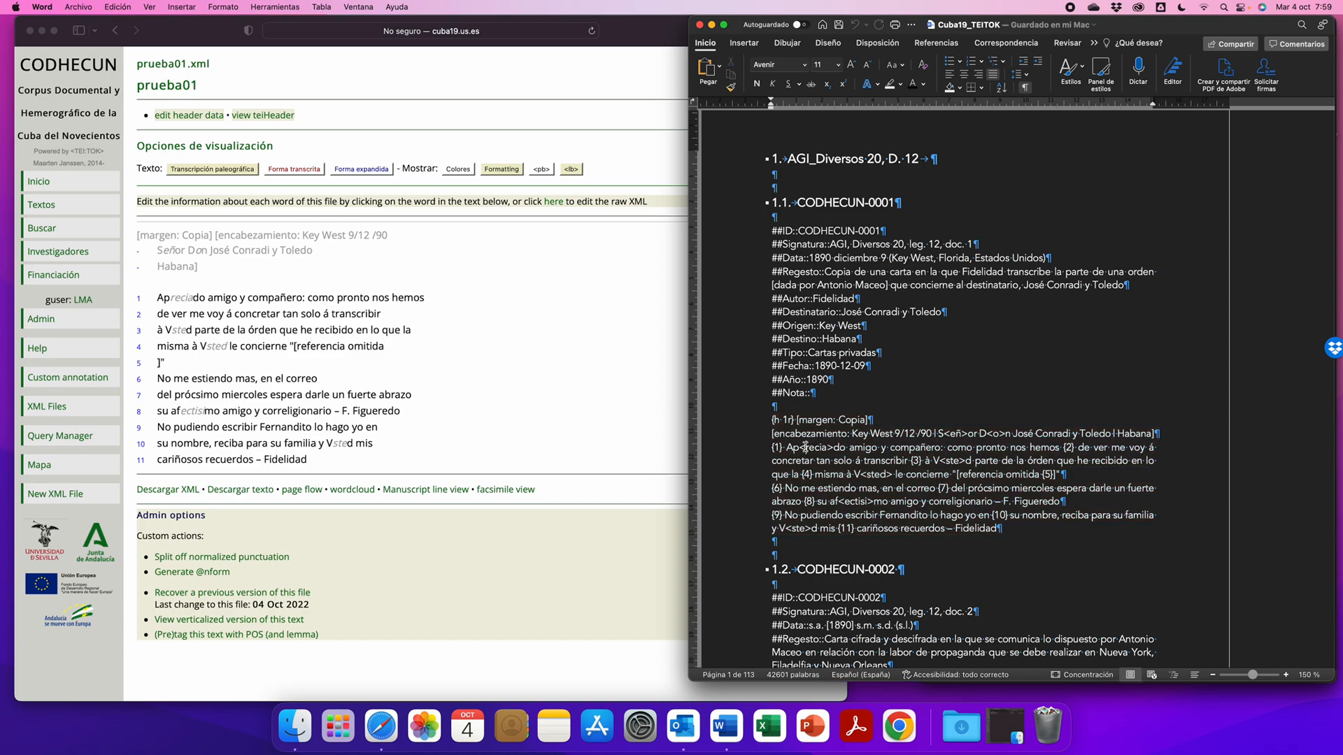
{"action": "left_click_drag", "start_coordinate": [800, 447], "coordinate": [806, 447]}
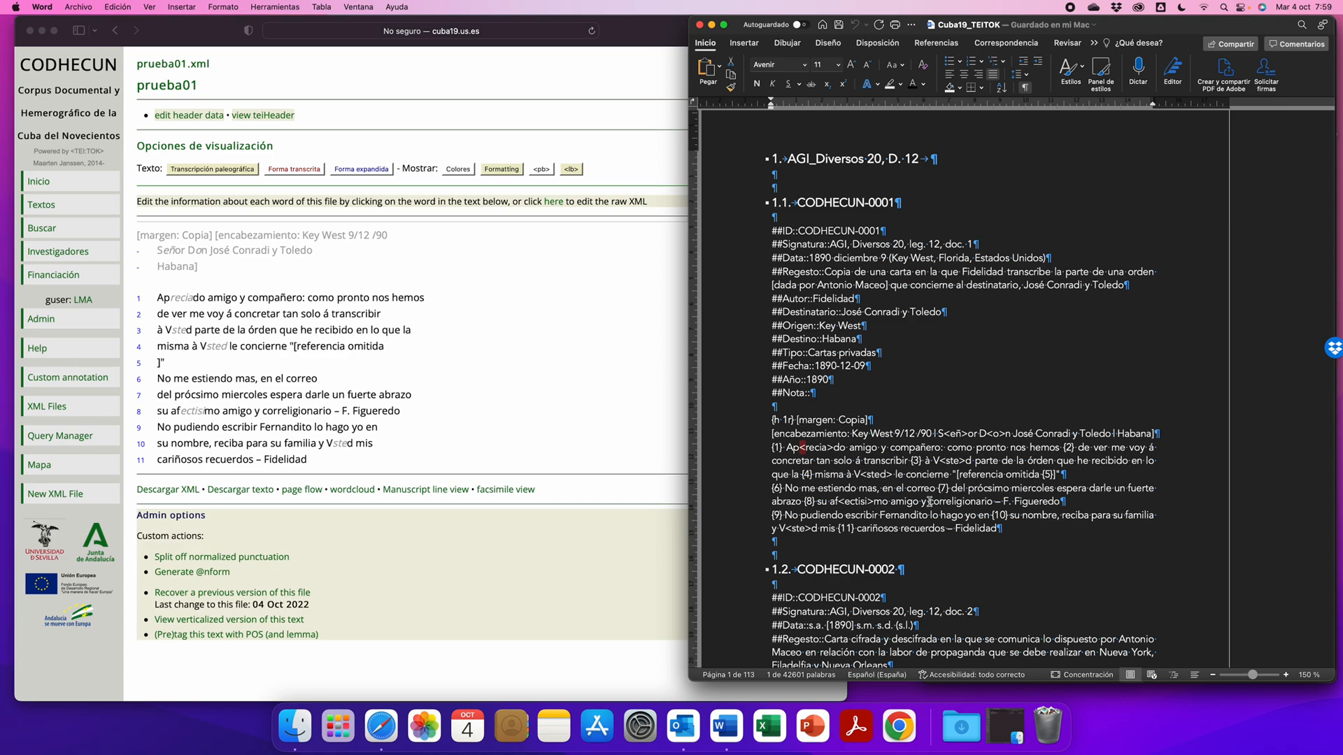
- Compare the Forma transcrita and Forma expandida views of prueba01 in the browser with the Transcripción paleográfica
{"action": "left_click", "coordinate": [541, 348]}
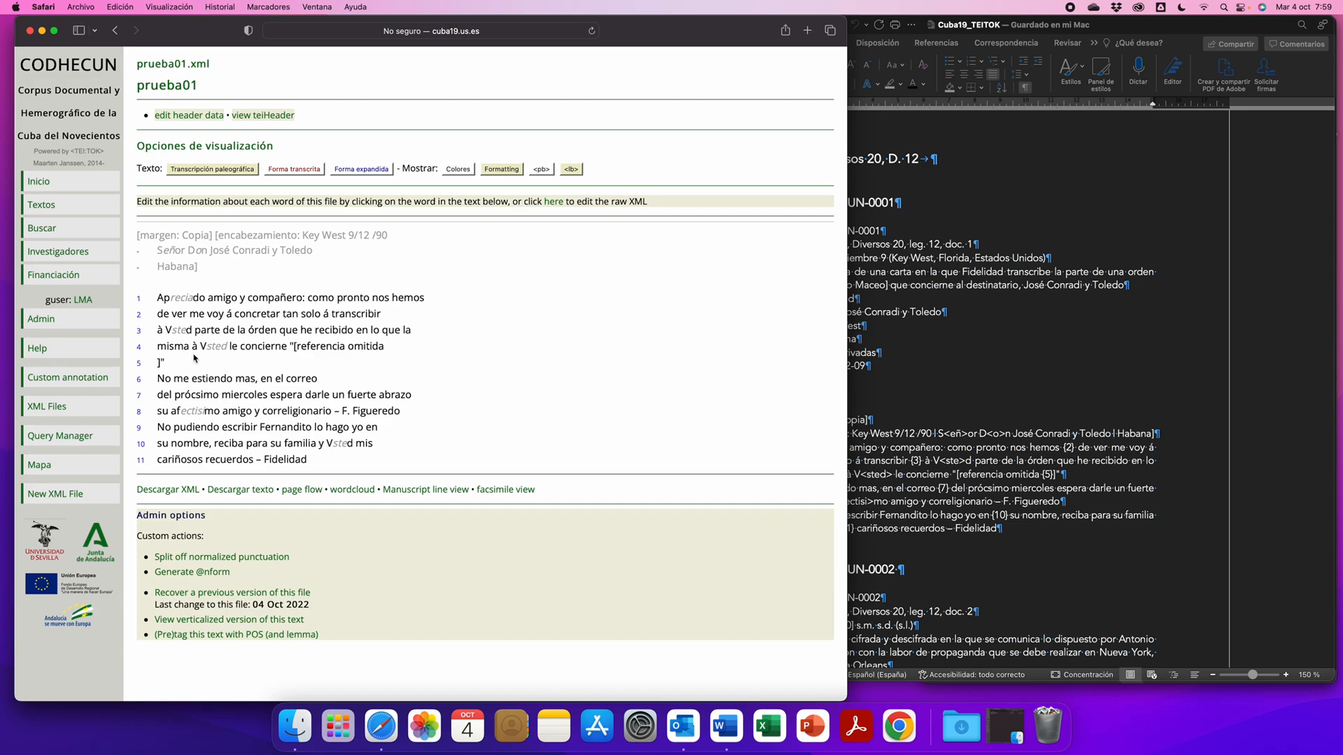
{"action": "mouse_move", "coordinate": [217, 352]}
{"action": "left_click", "coordinate": [302, 172]}
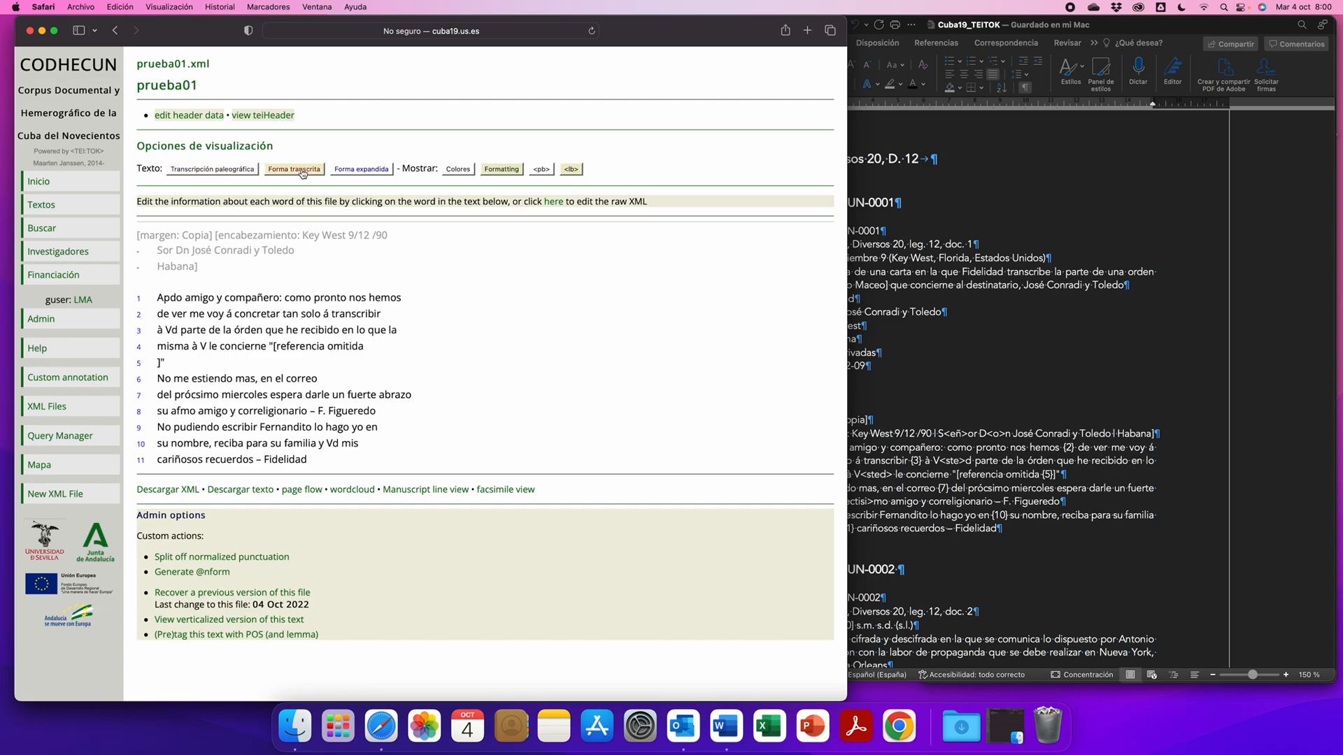
{"action": "left_click", "coordinate": [361, 175]}
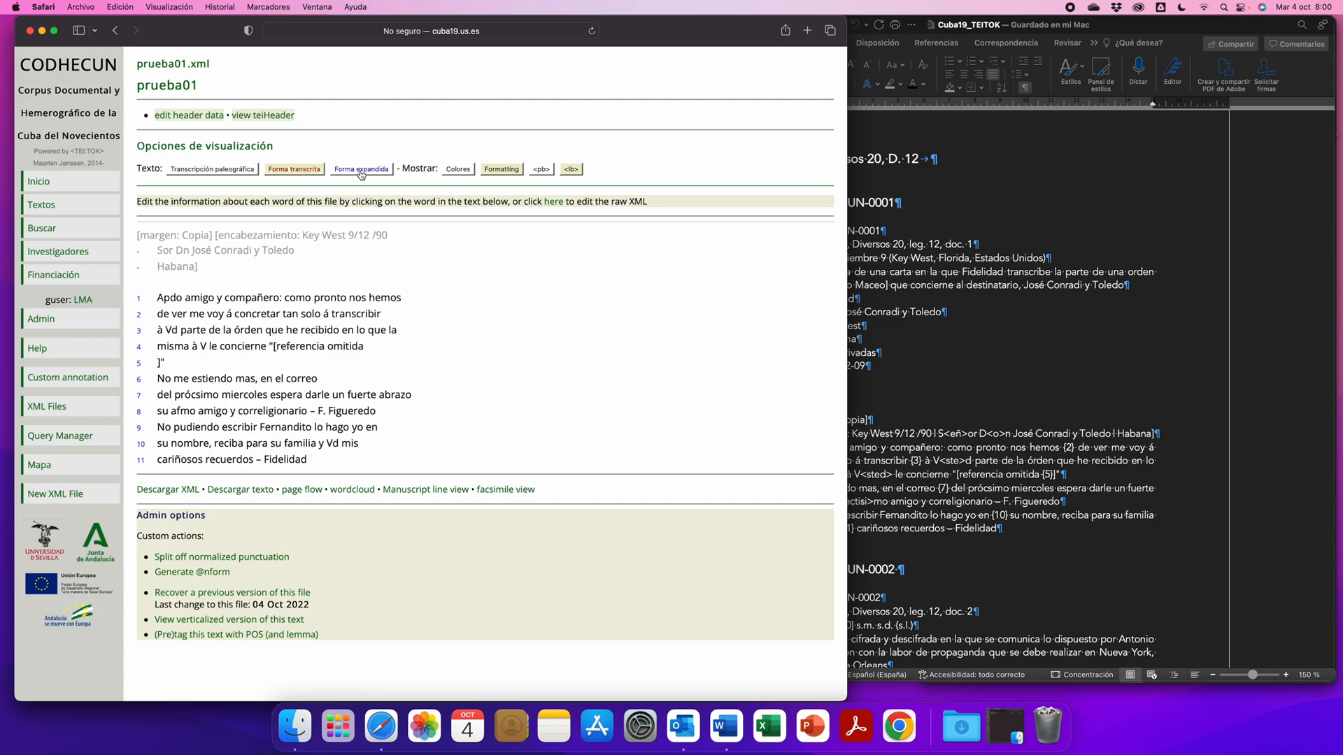
{"action": "left_click", "coordinate": [219, 175]}
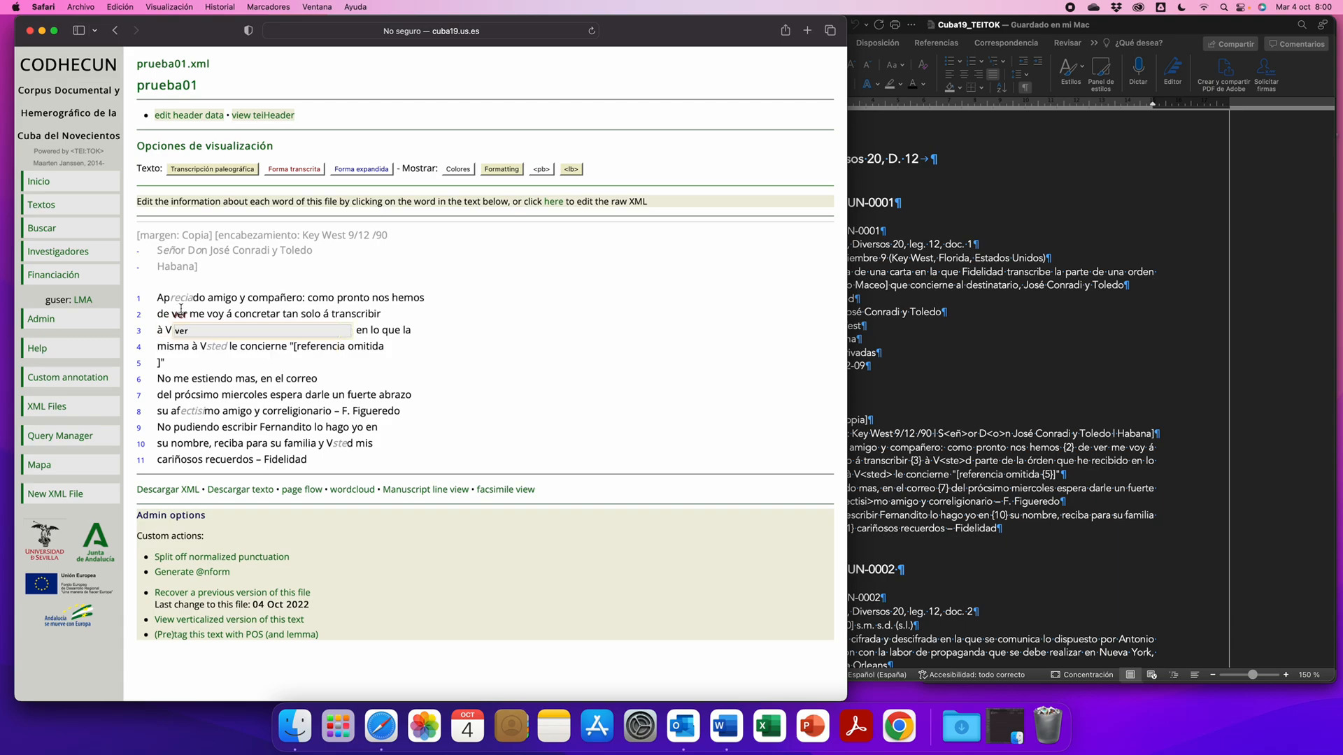
- Inspect the token forms of abbreviated words such as Vsted and Apdo in the paleographic and transcribed views
{"action": "mouse_move", "coordinate": [177, 299]}
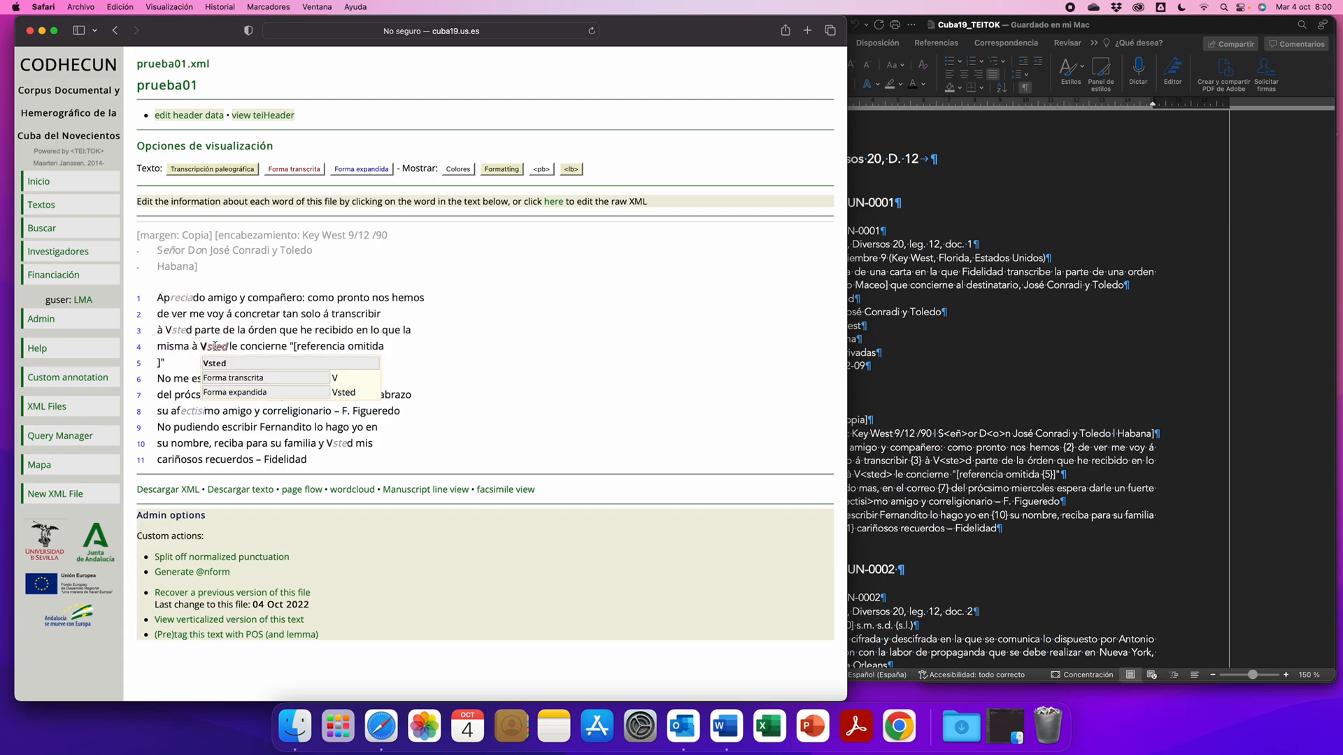
{"action": "mouse_move", "coordinate": [187, 242]}
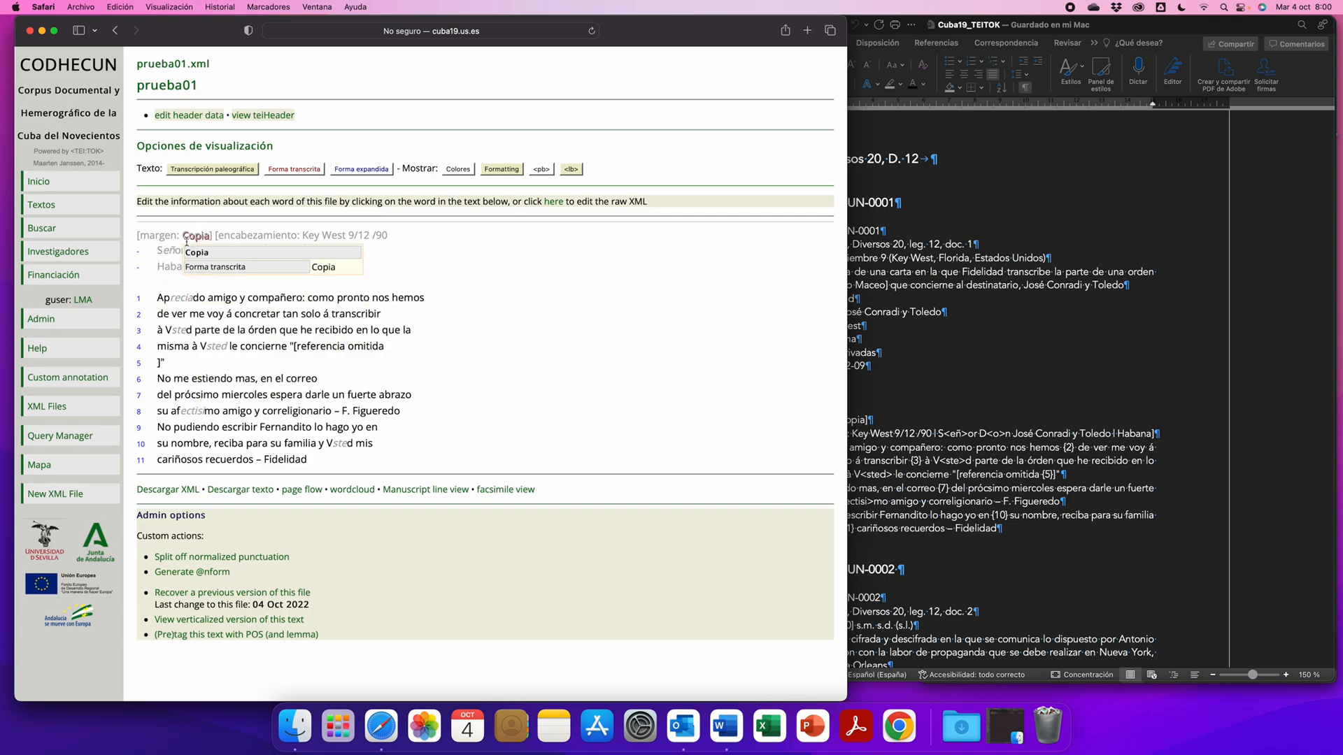
{"action": "left_click", "coordinate": [294, 170]}
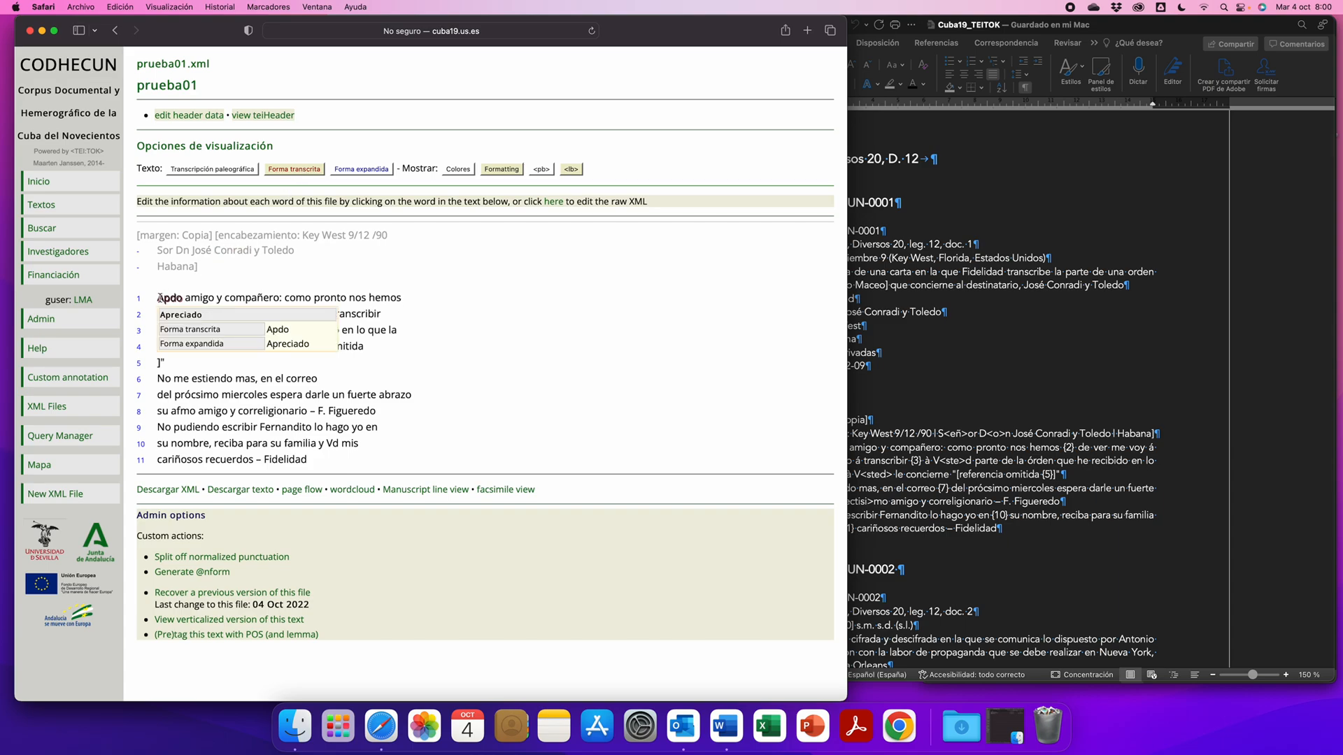
{"action": "left_click_drag", "start_coordinate": [158, 297], "coordinate": [183, 298]}
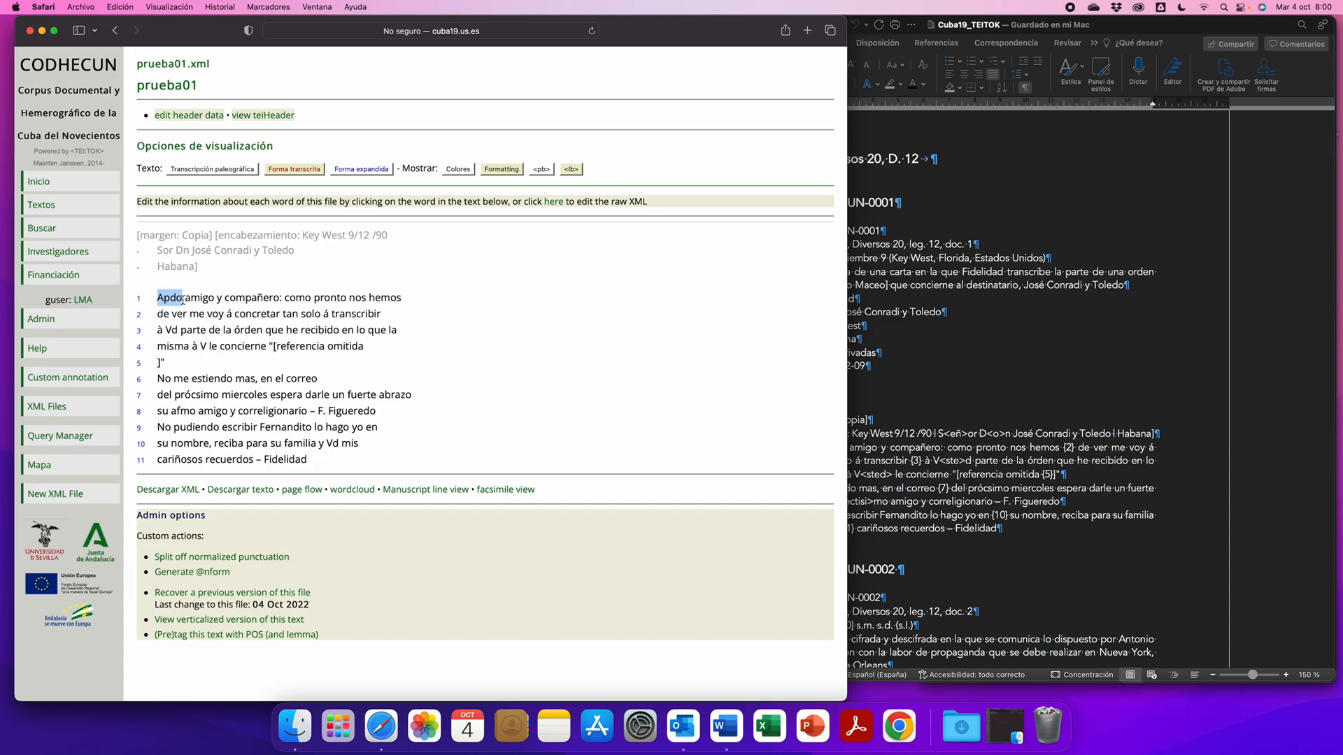
{"action": "mouse_move", "coordinate": [172, 300]}
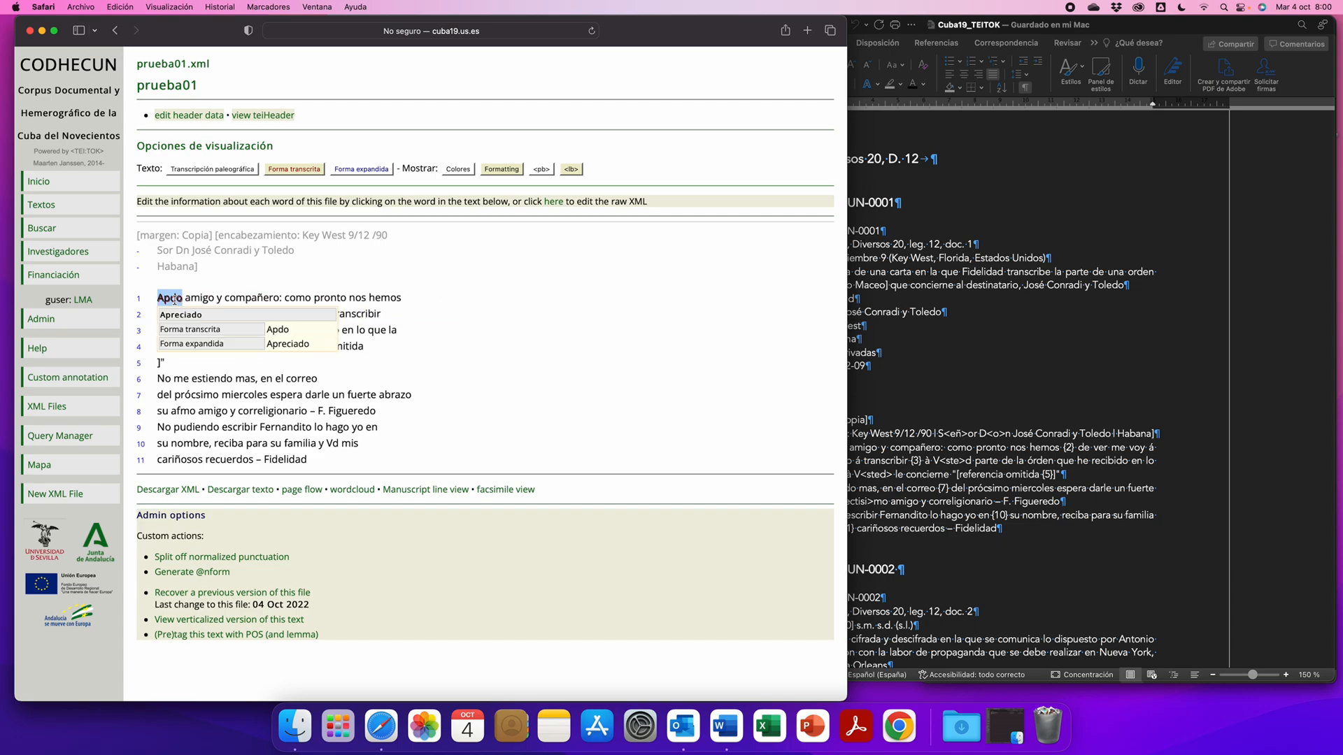
- Display prueba01 in its Forma expandida with colours and page breaks shown
{"action": "left_click", "coordinate": [365, 171]}
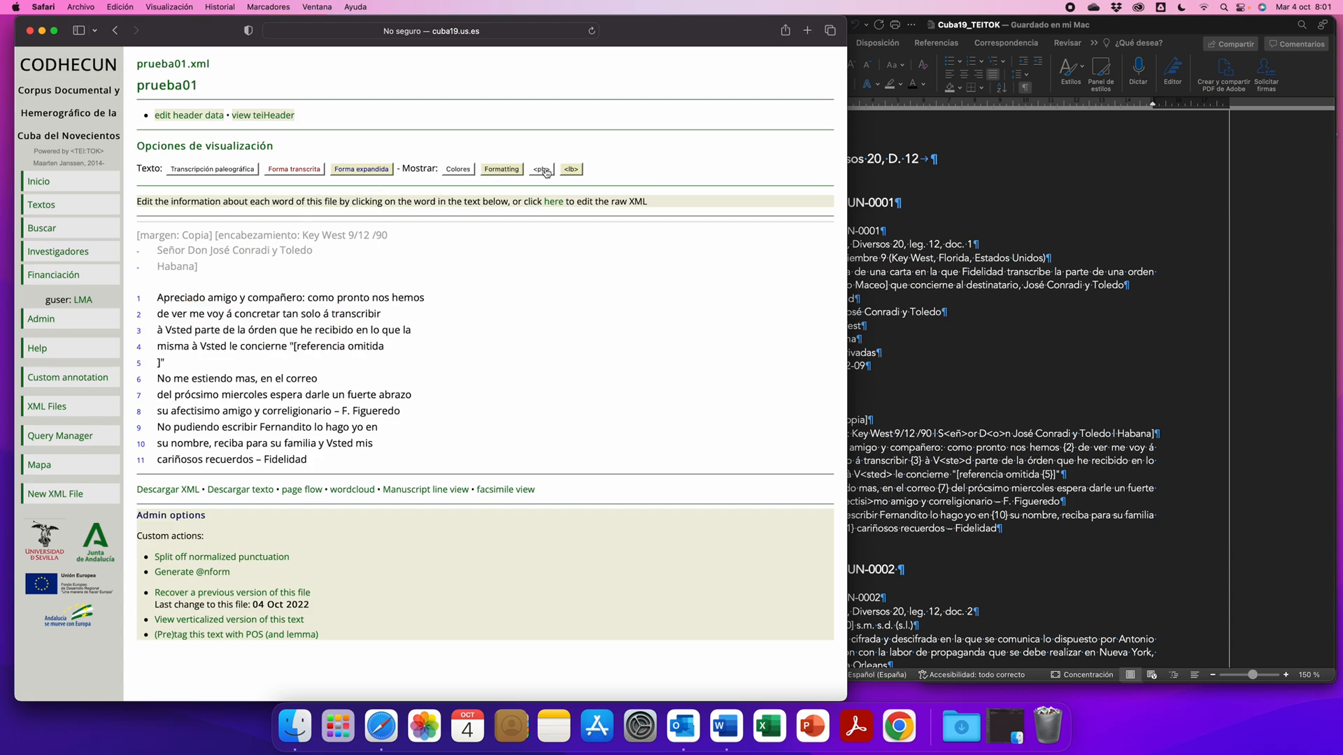
{"action": "left_click", "coordinate": [461, 170]}
{"action": "left_click", "coordinate": [543, 170]}
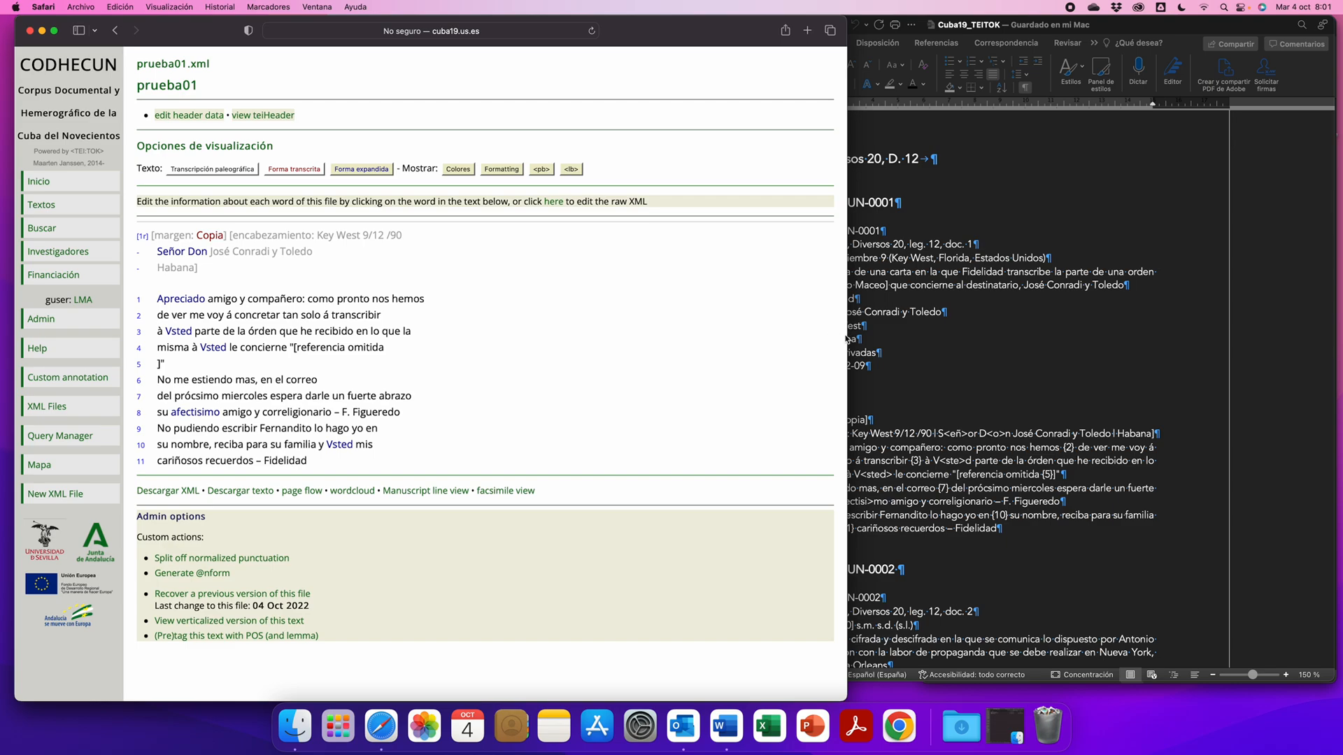
- Compare the page and line breaks of prueba01 with the marks at the start of the Word transcription
{"action": "left_click", "coordinate": [906, 348]}
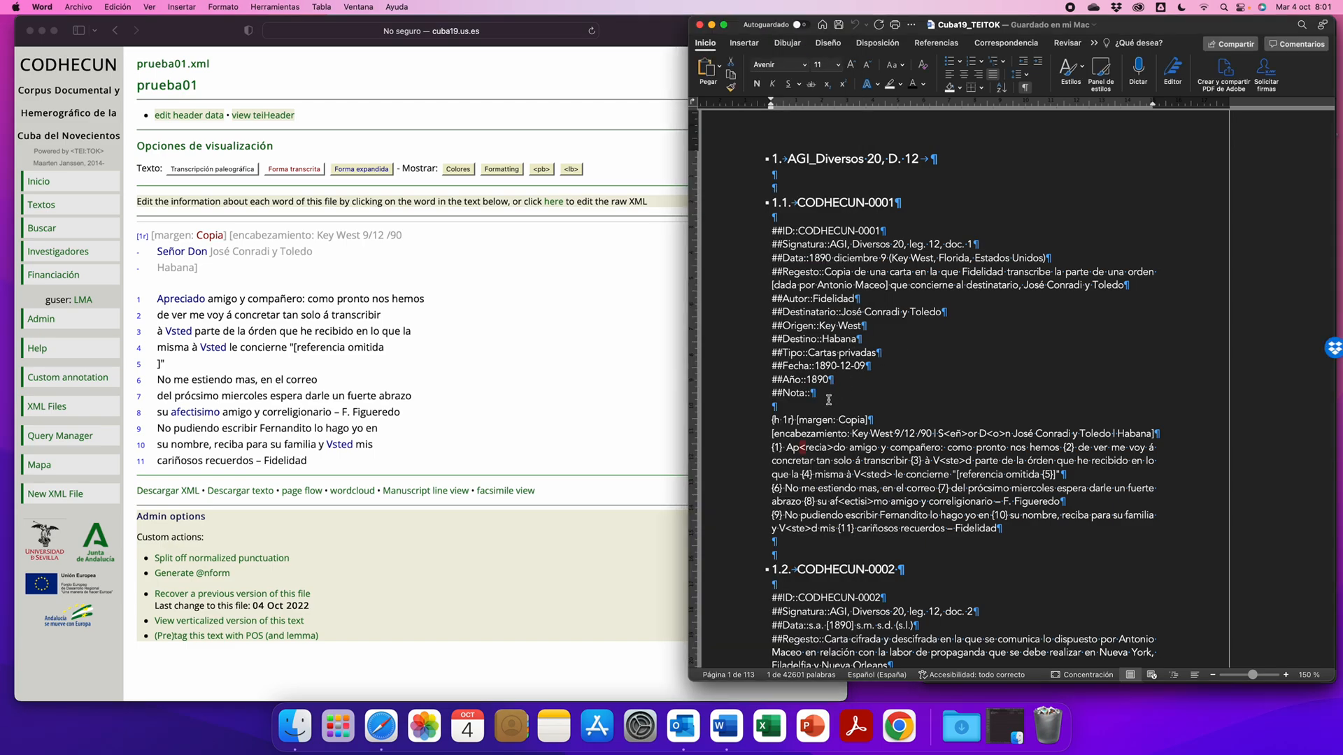
{"action": "left_click", "coordinate": [769, 447]}
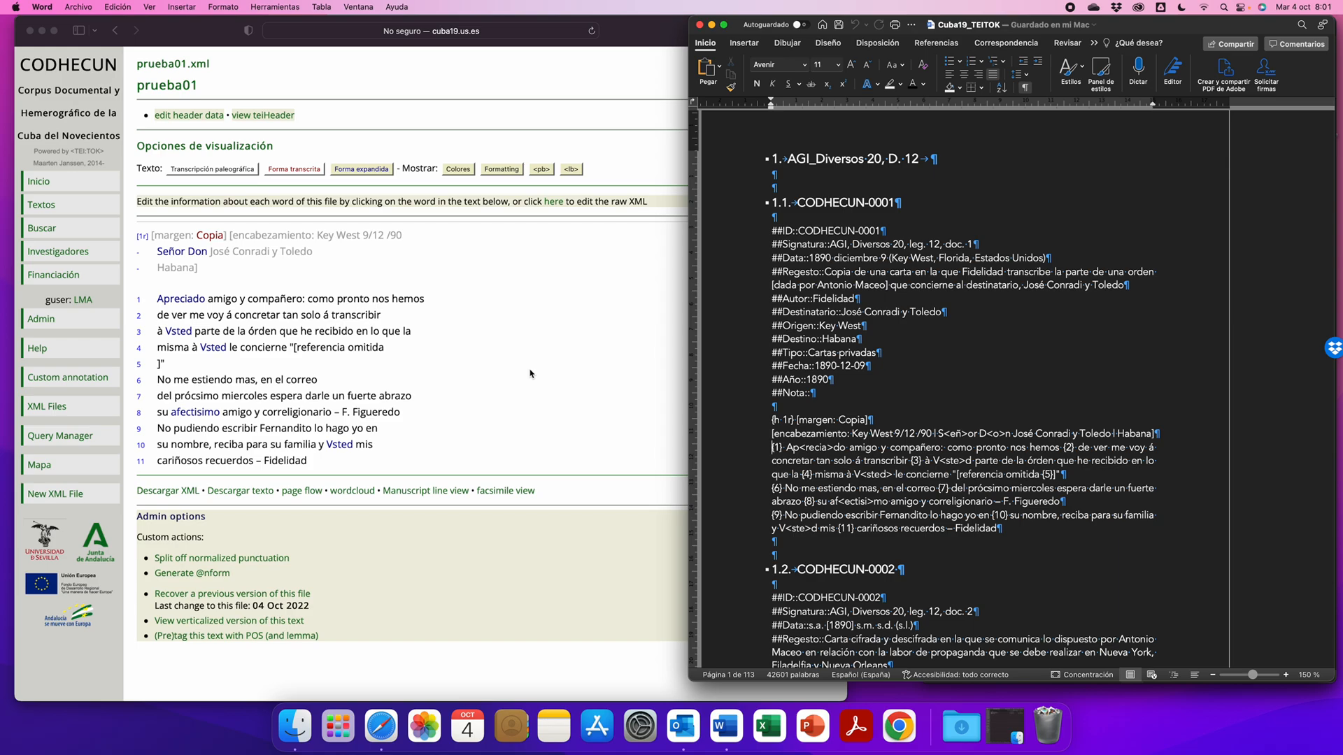
{"action": "left_click", "coordinate": [530, 375]}
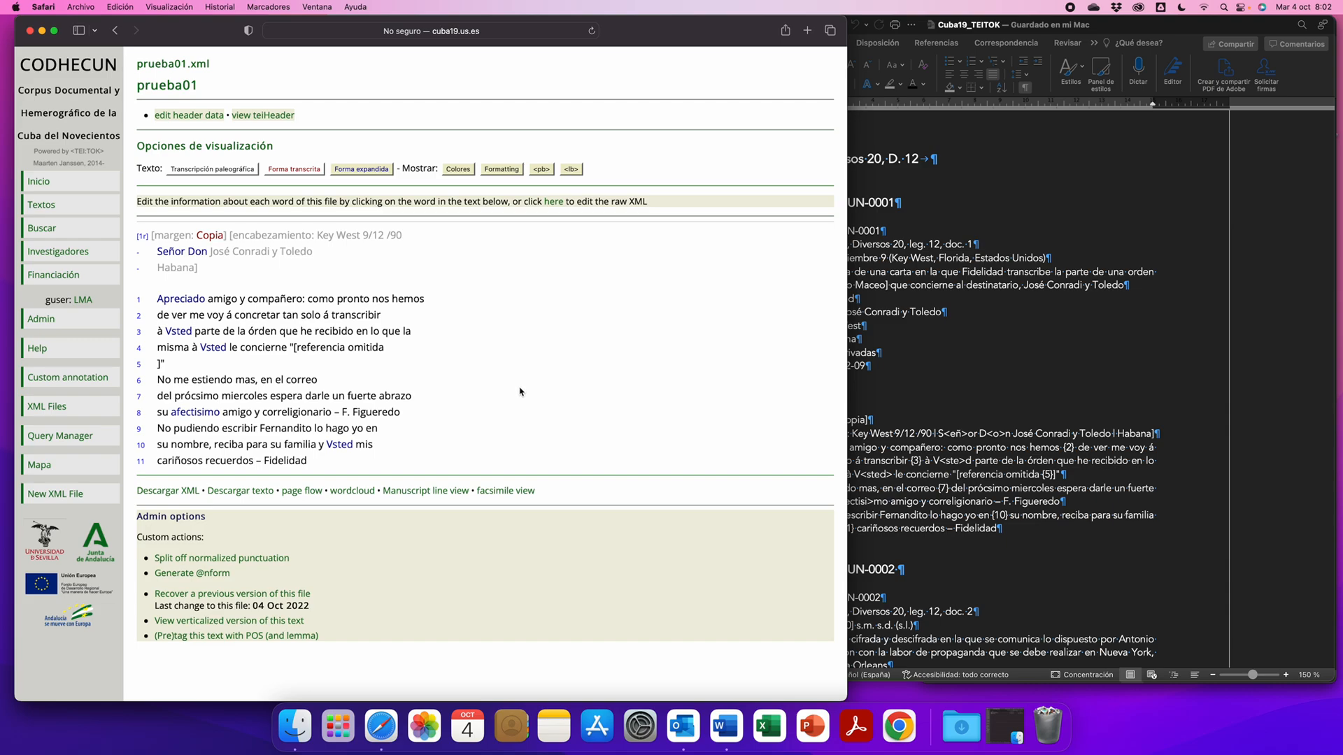
- Switch prueba01 to the Transcripción paleográfica and open the token órden in line 3 for editing
{"action": "left_click", "coordinate": [210, 170]}
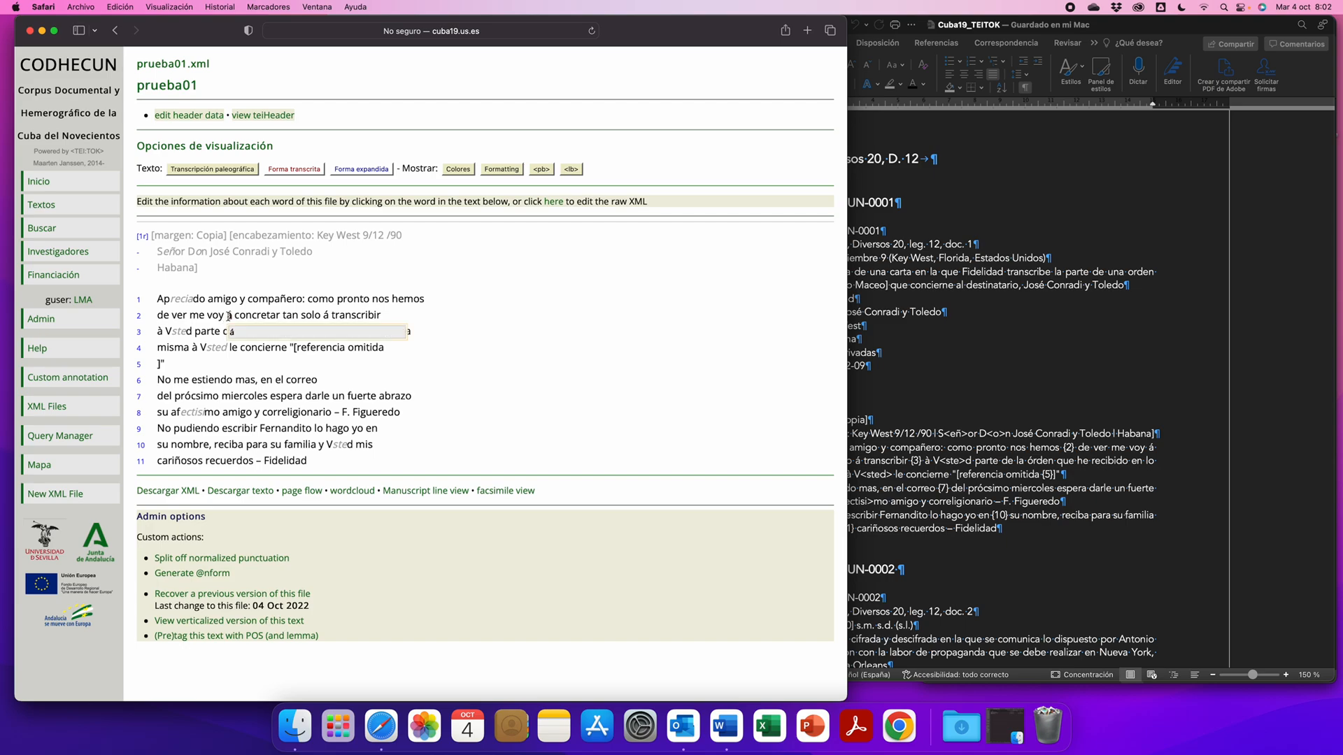
{"action": "mouse_move", "coordinate": [189, 301]}
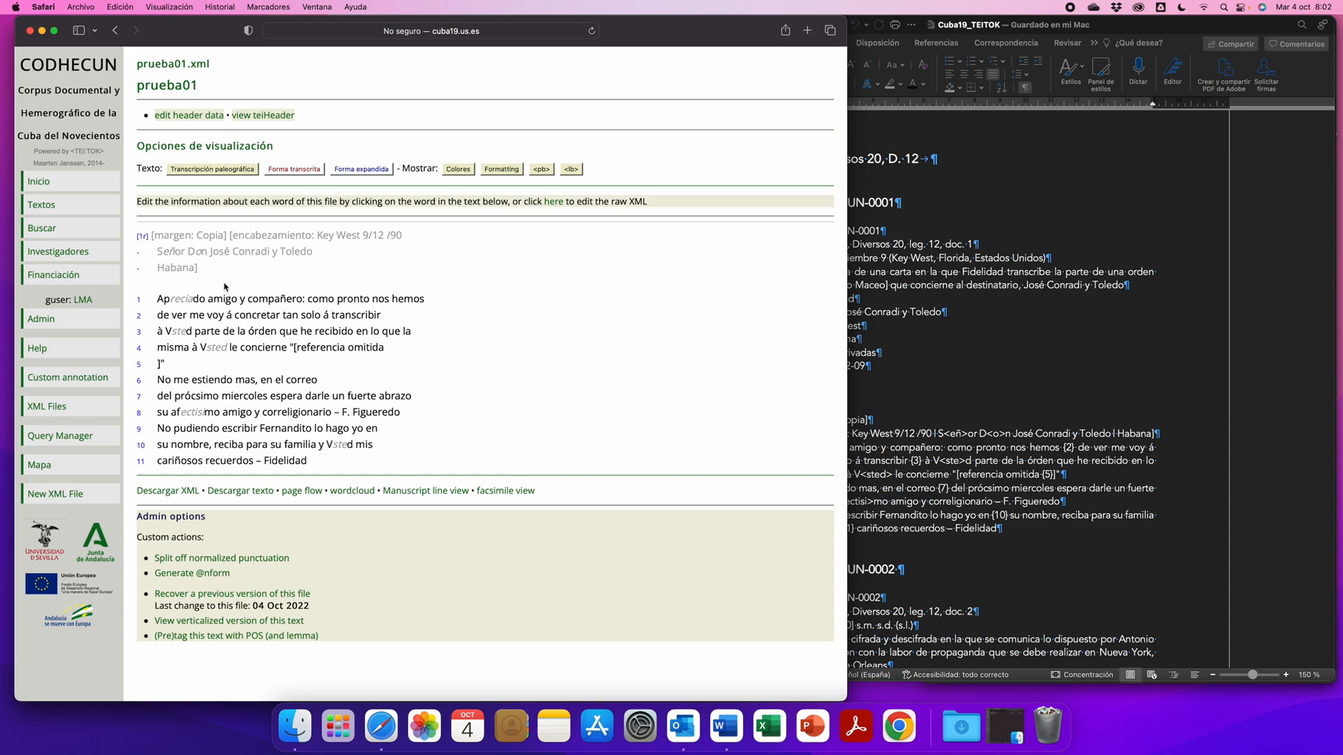
{"action": "mouse_move", "coordinate": [253, 331]}
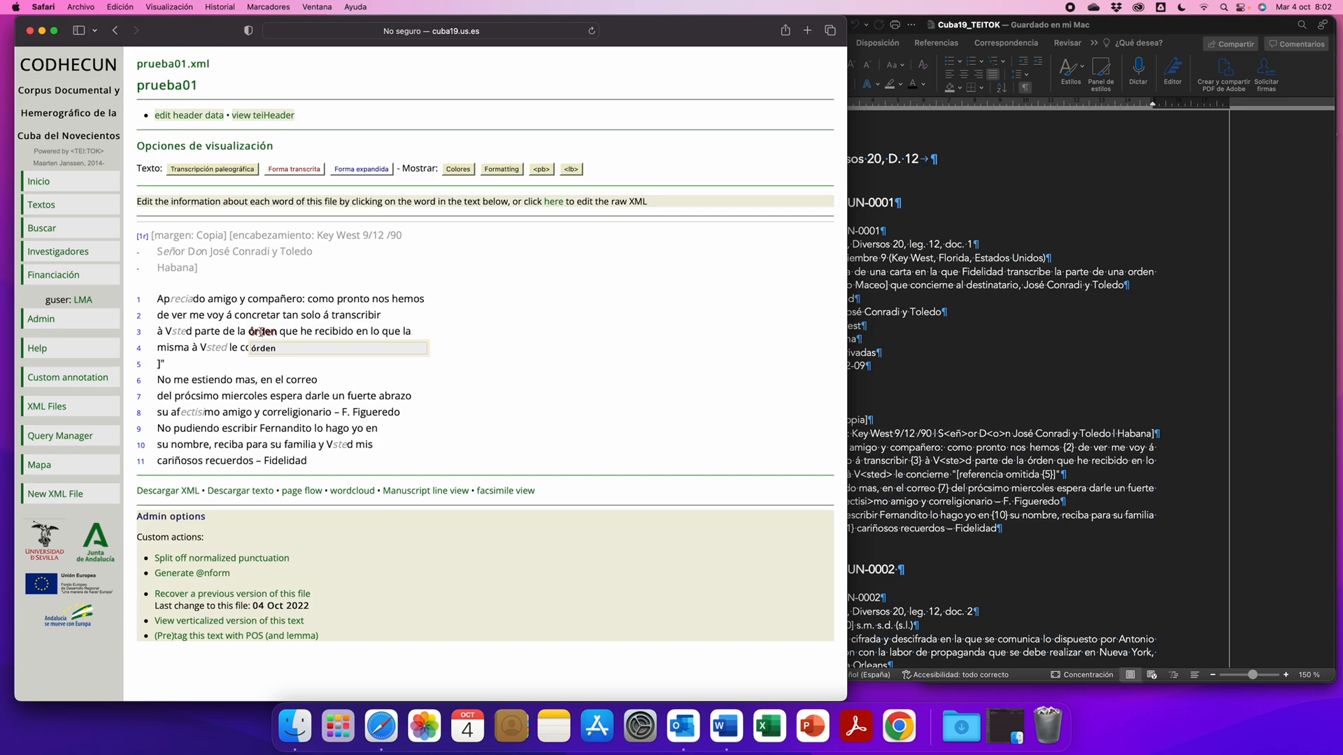
{"action": "left_click", "coordinate": [260, 332]}
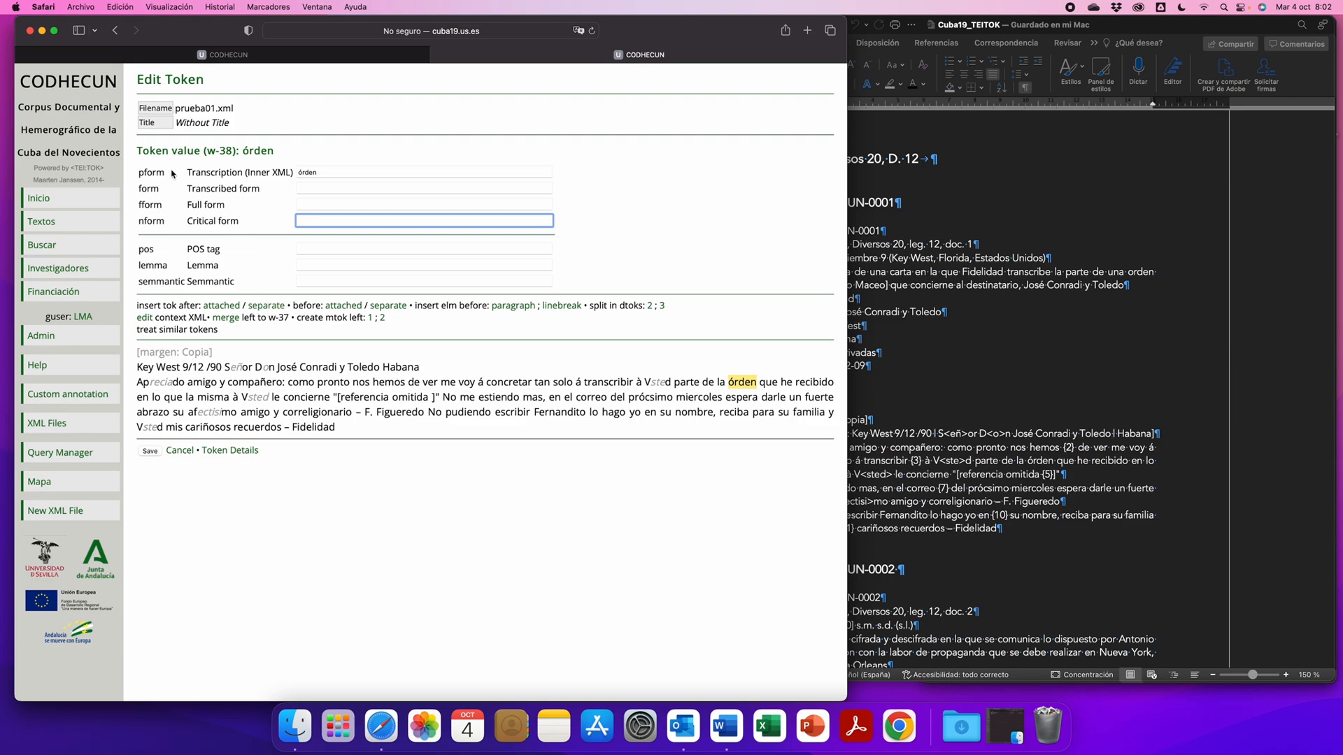
- Examine the Transcription (Inner XML) and Critical form fields of the token órden
{"action": "left_click_drag", "start_coordinate": [327, 173], "coordinate": [286, 173]}
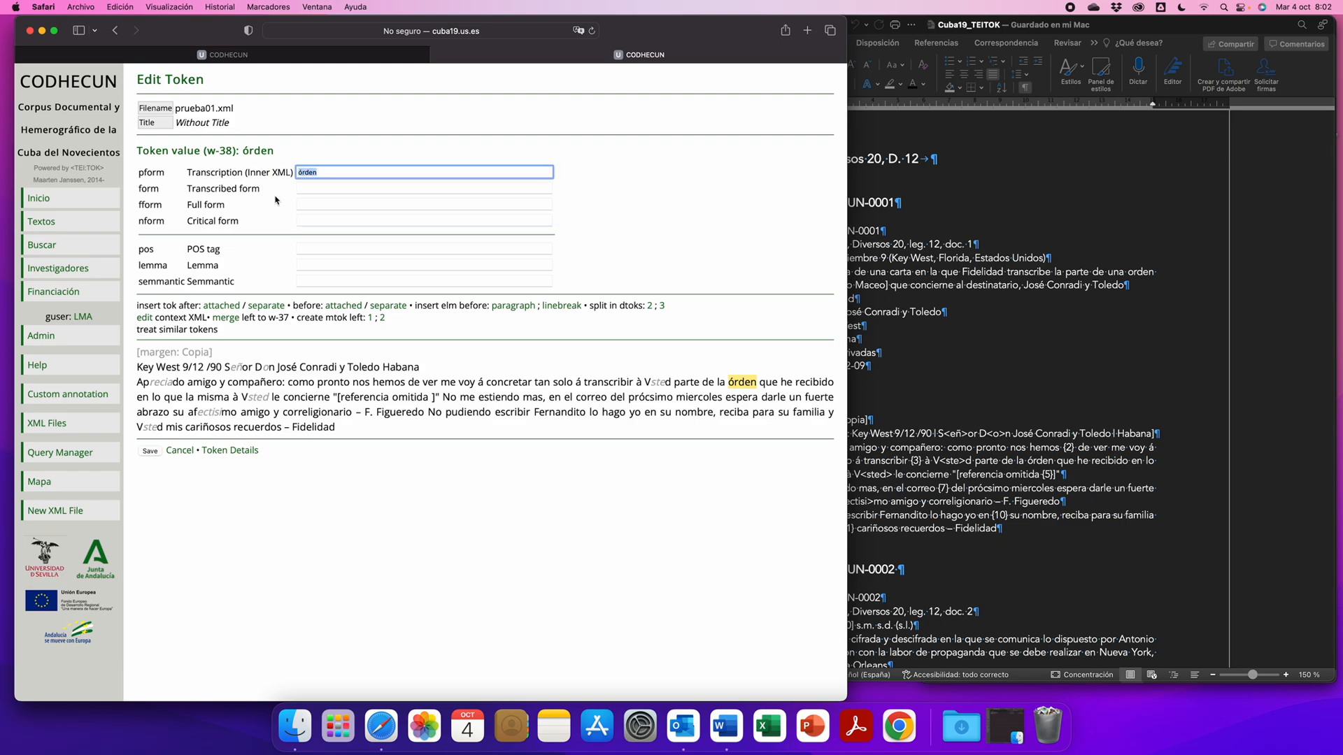
{"action": "left_click", "coordinate": [312, 220]}
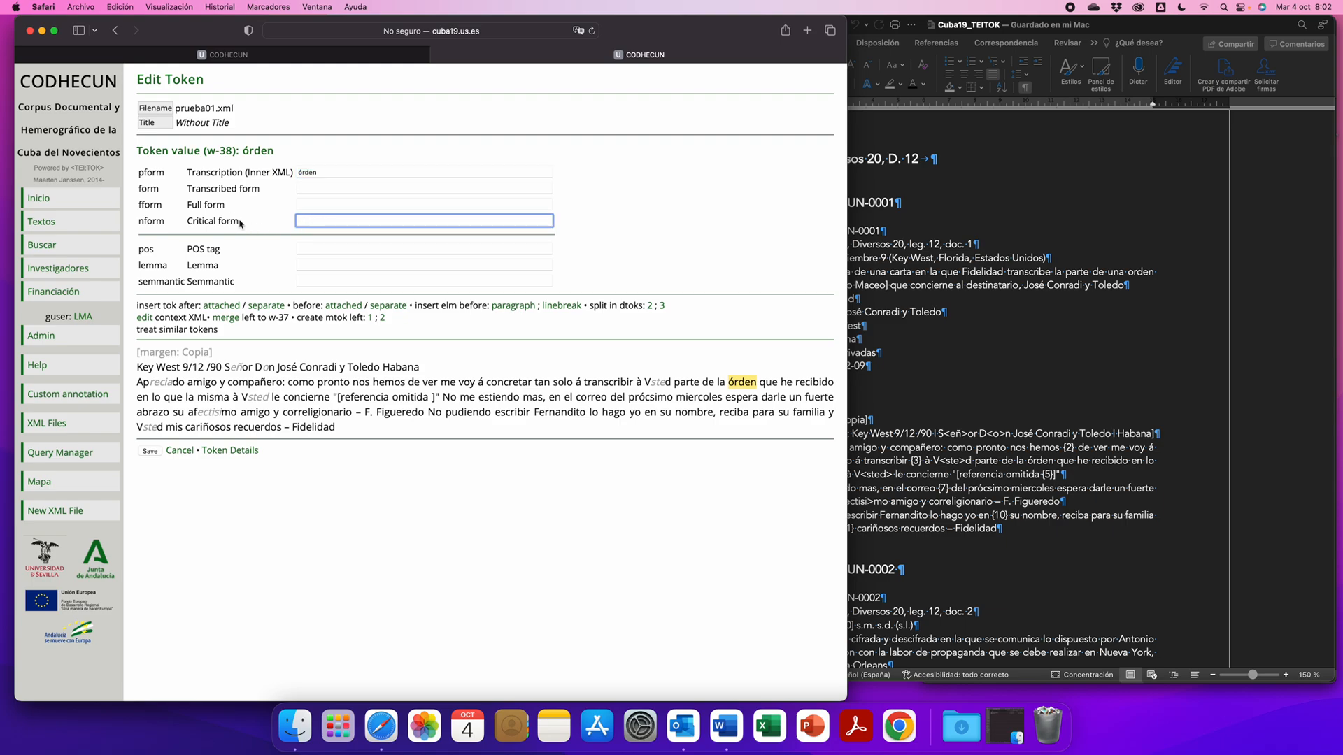
{"action": "left_click_drag", "start_coordinate": [240, 223], "coordinate": [189, 222]}
{"action": "left_click", "coordinate": [303, 221]}
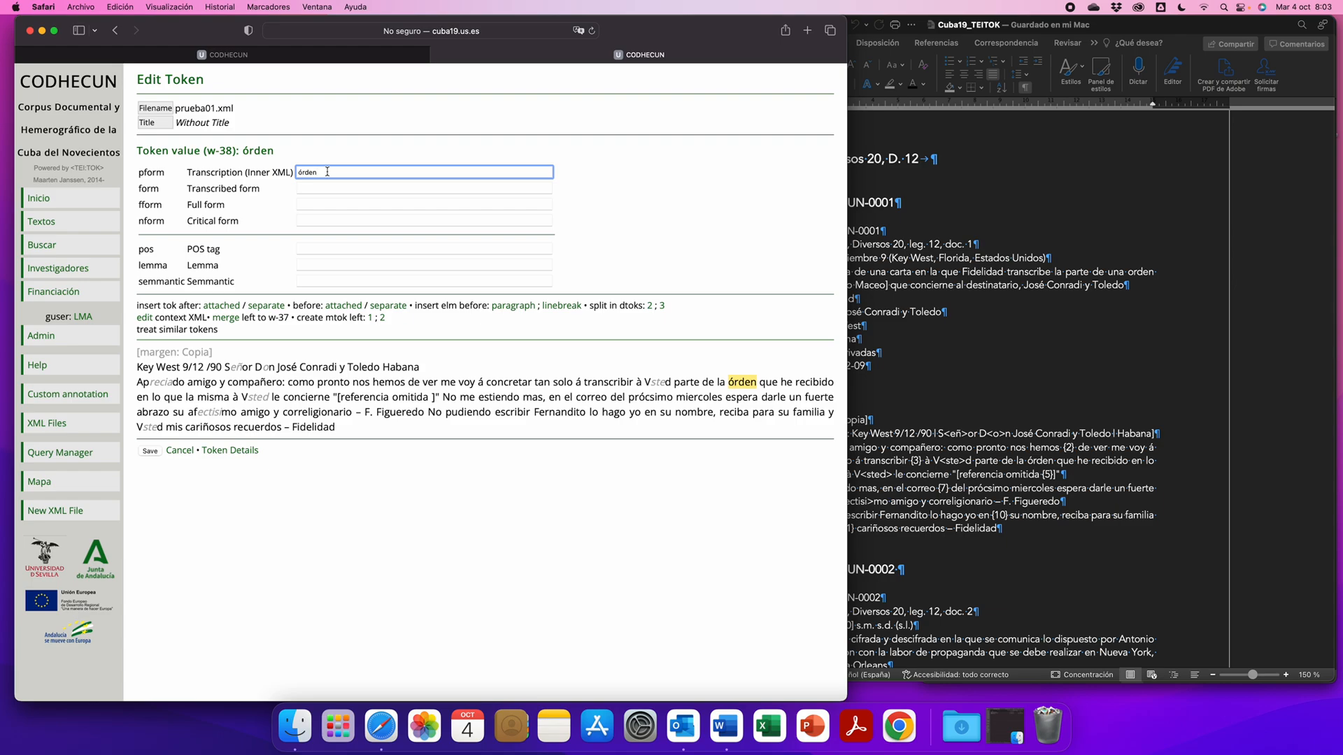
- Set the Critical form of the token órden to "orden", save it and display prueba01 in its Presentación crítica
{"action": "left_click", "coordinate": [318, 219]}
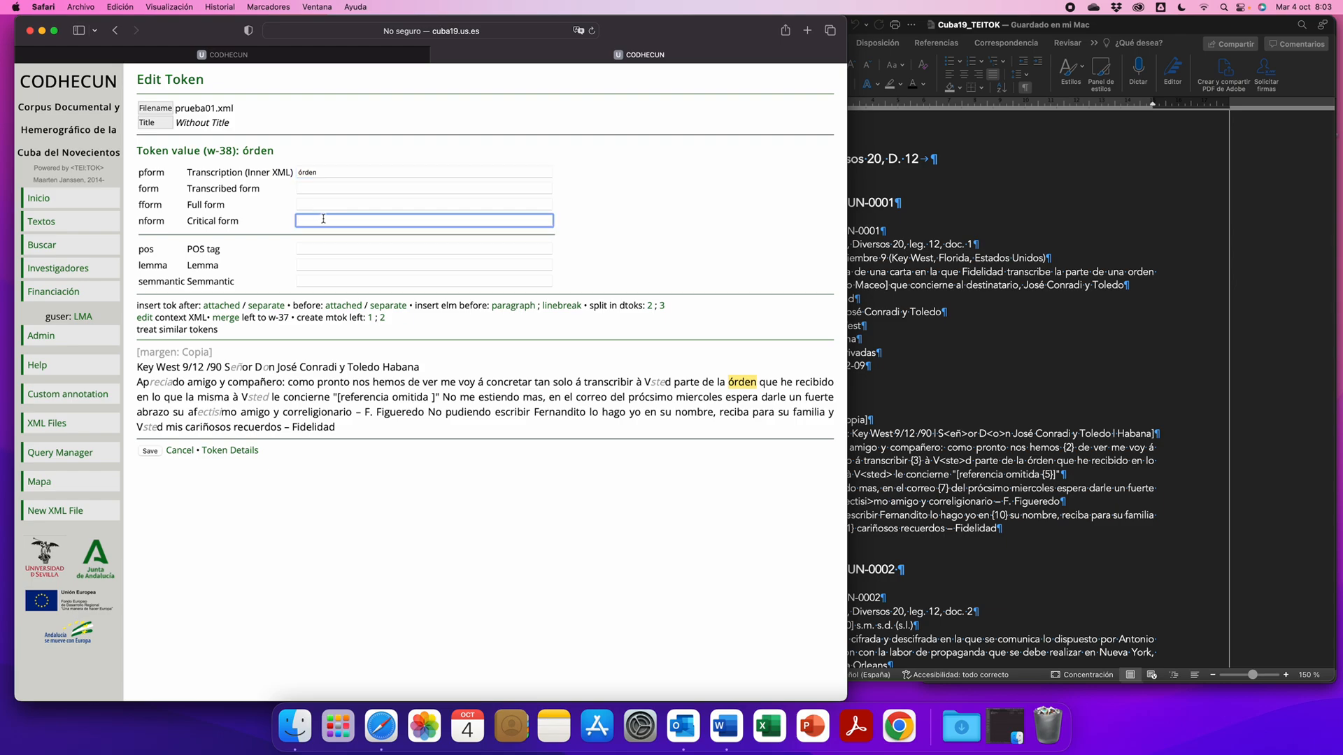
{"action": "type", "text": "orden"}
{"action": "left_click", "coordinate": [638, 216]}
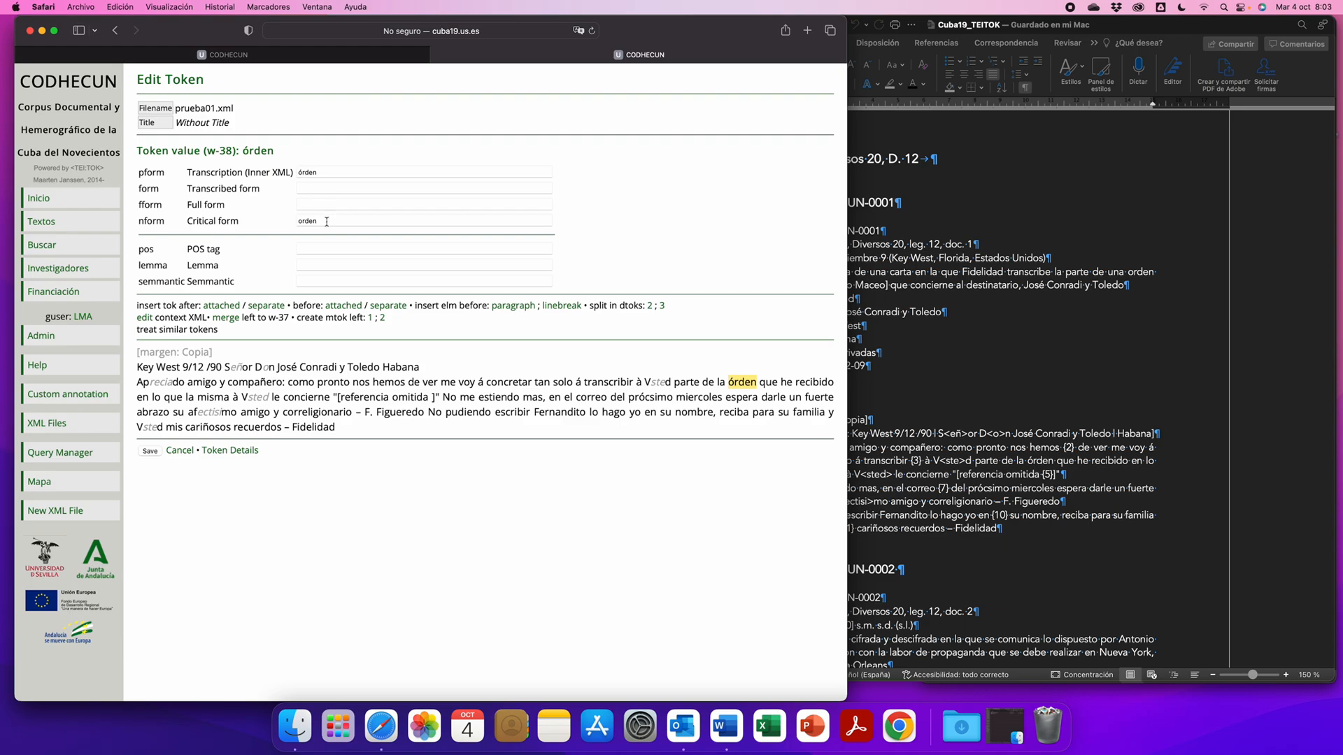
{"action": "left_click", "coordinate": [153, 451]}
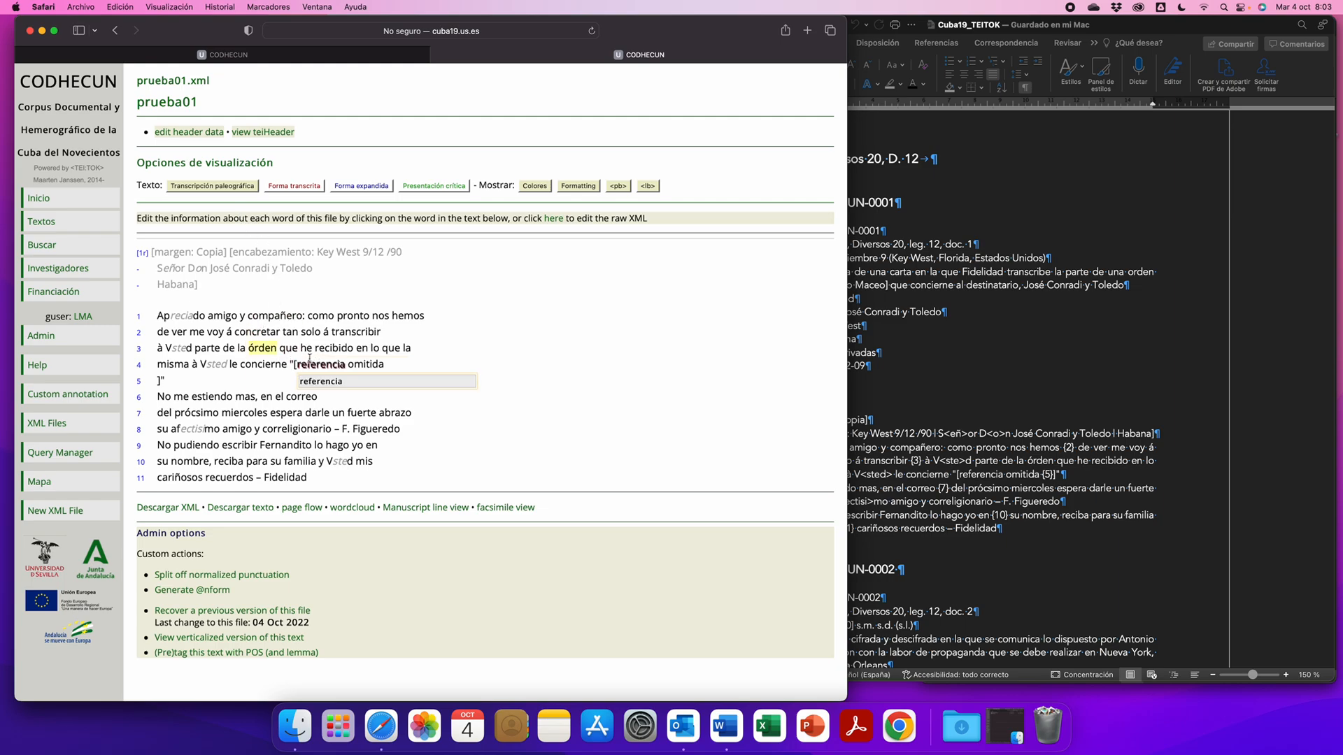
{"action": "left_click", "coordinate": [437, 189]}
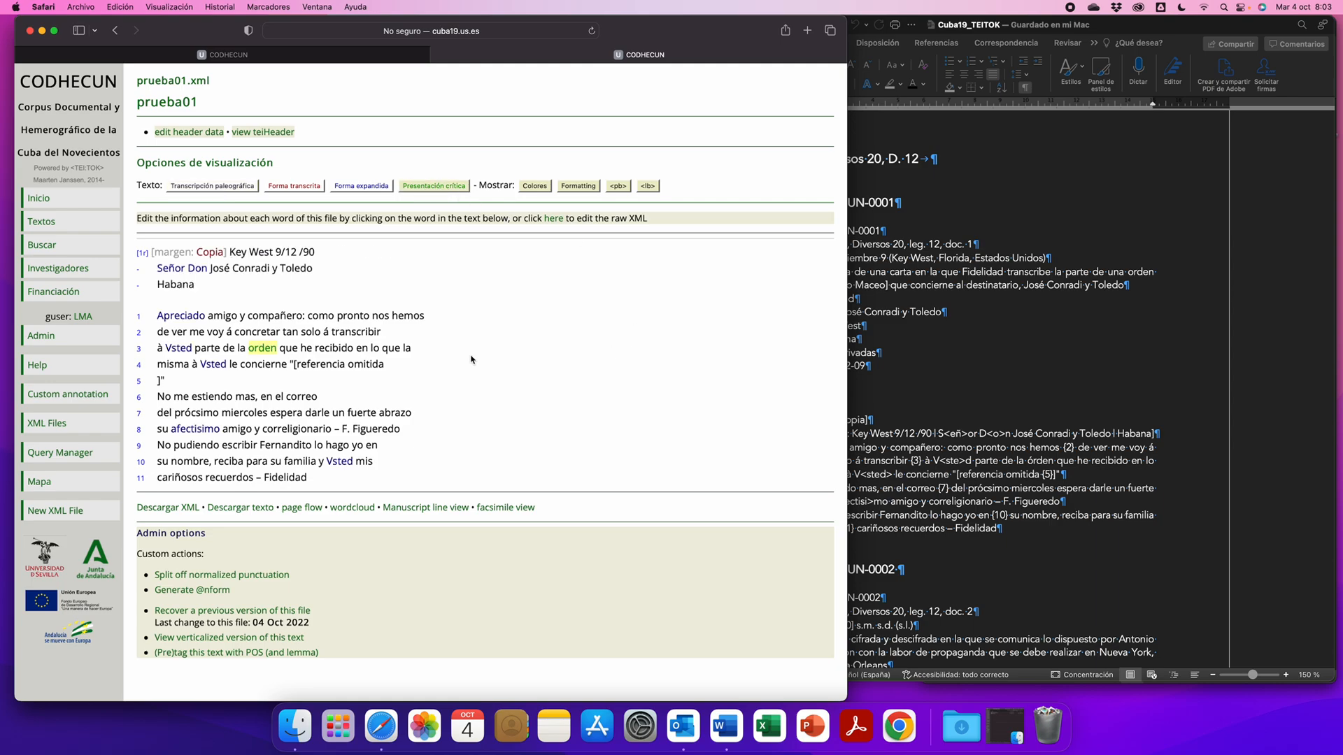
- Set the Critical form of the token á before "concretar" to "a", apply it to the similar token w-31 and save
{"action": "mouse_move", "coordinate": [241, 348]}
{"action": "left_click", "coordinate": [229, 331]}
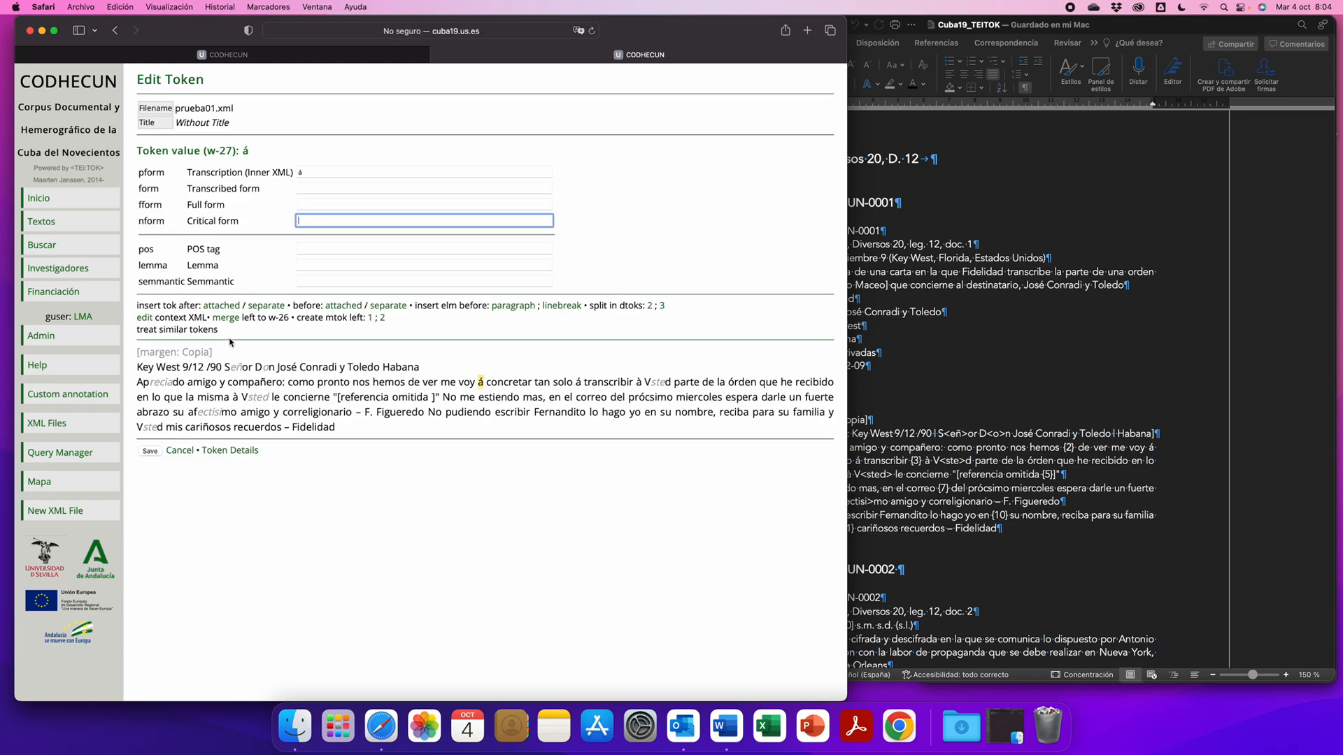
{"action": "type", "text": "a"}
{"action": "left_click", "coordinate": [187, 330]}
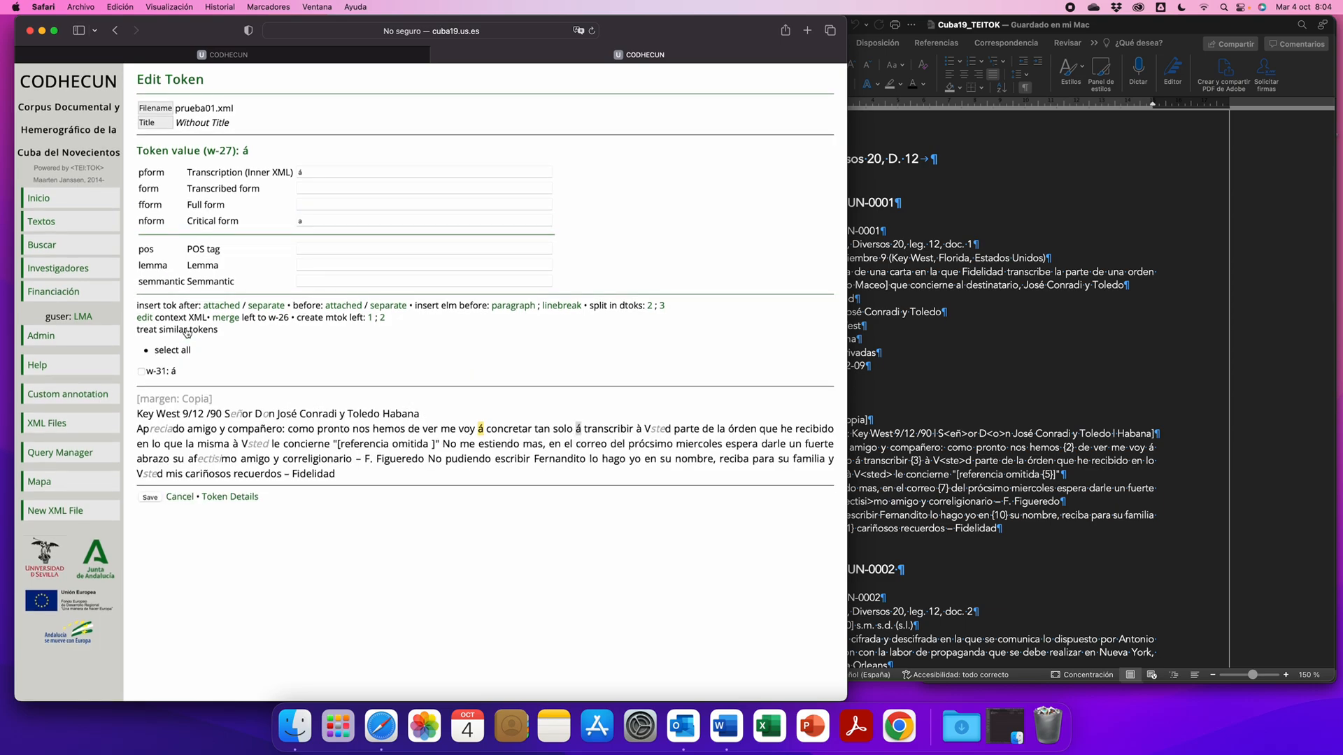
{"action": "left_click", "coordinate": [141, 372]}
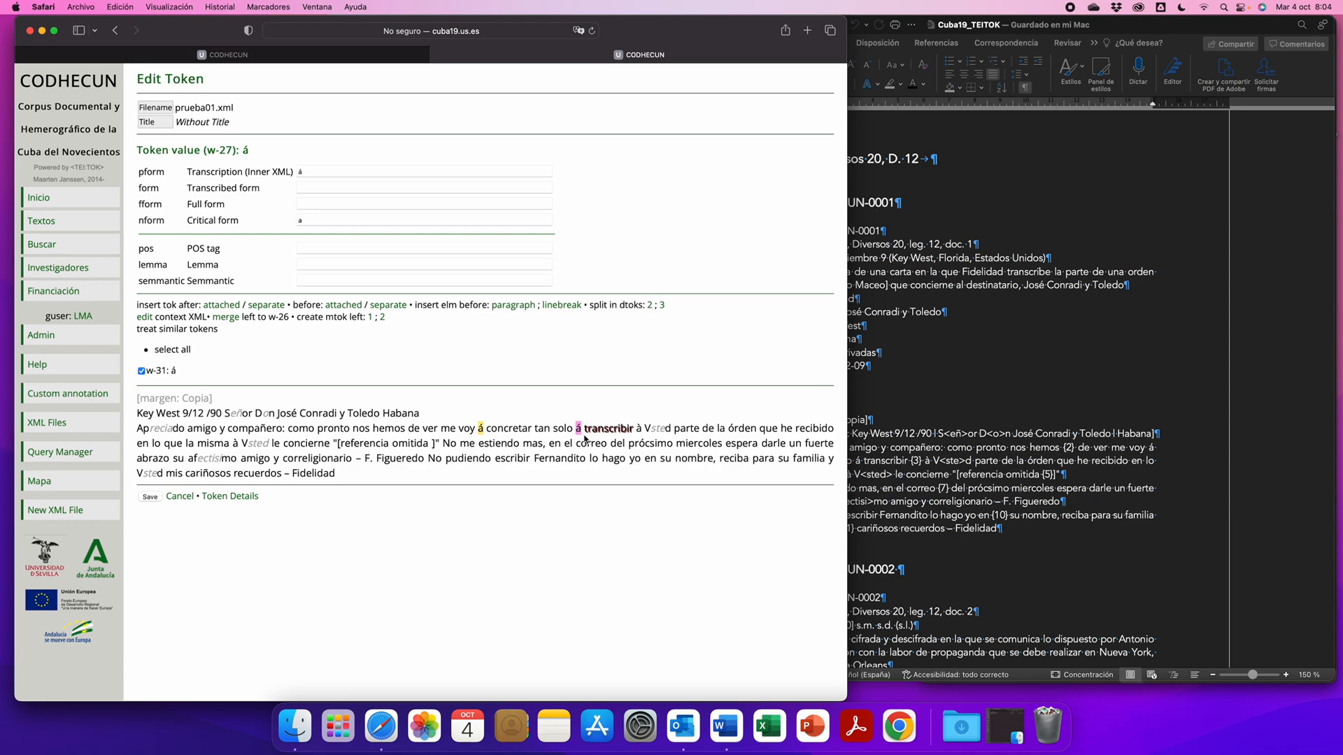
{"action": "left_click", "coordinate": [150, 498]}
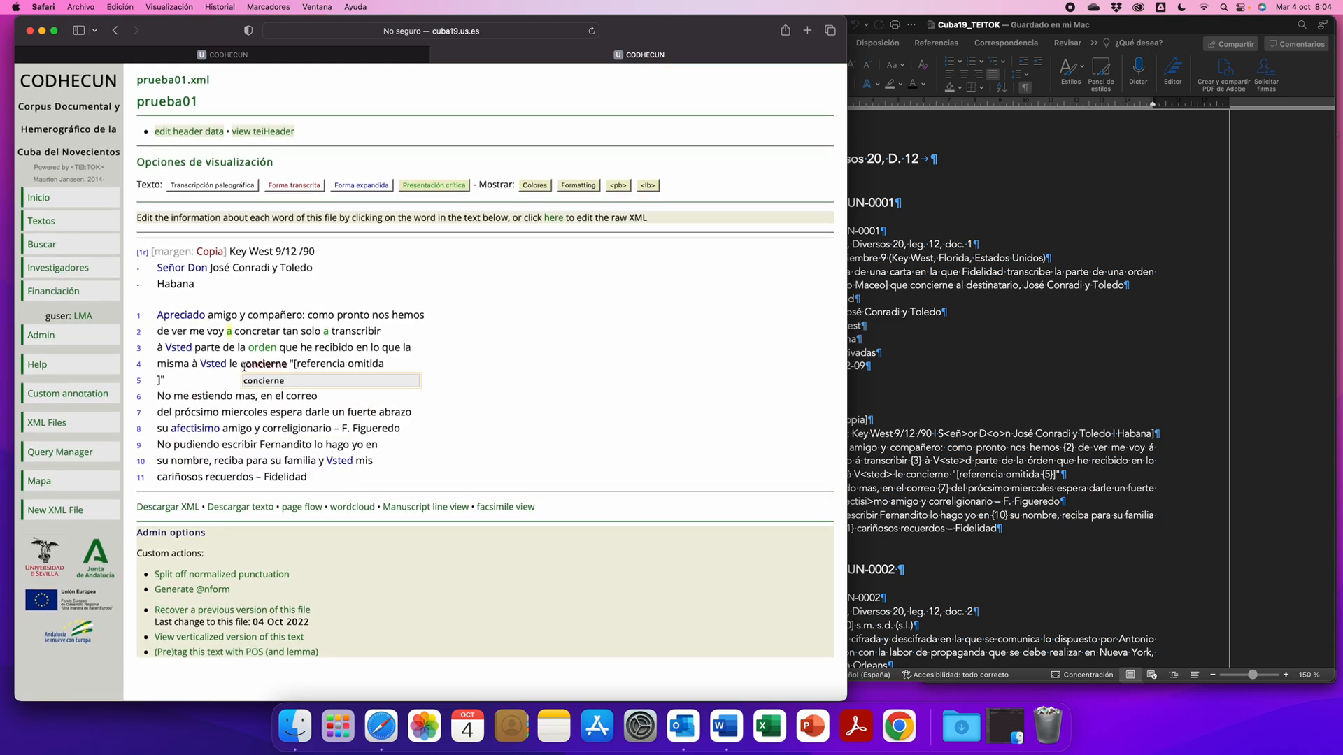
- Set the Critical form of the token à at the start of line 3 to "a", including the similar token w-47, and save
{"action": "left_click", "coordinate": [160, 348]}
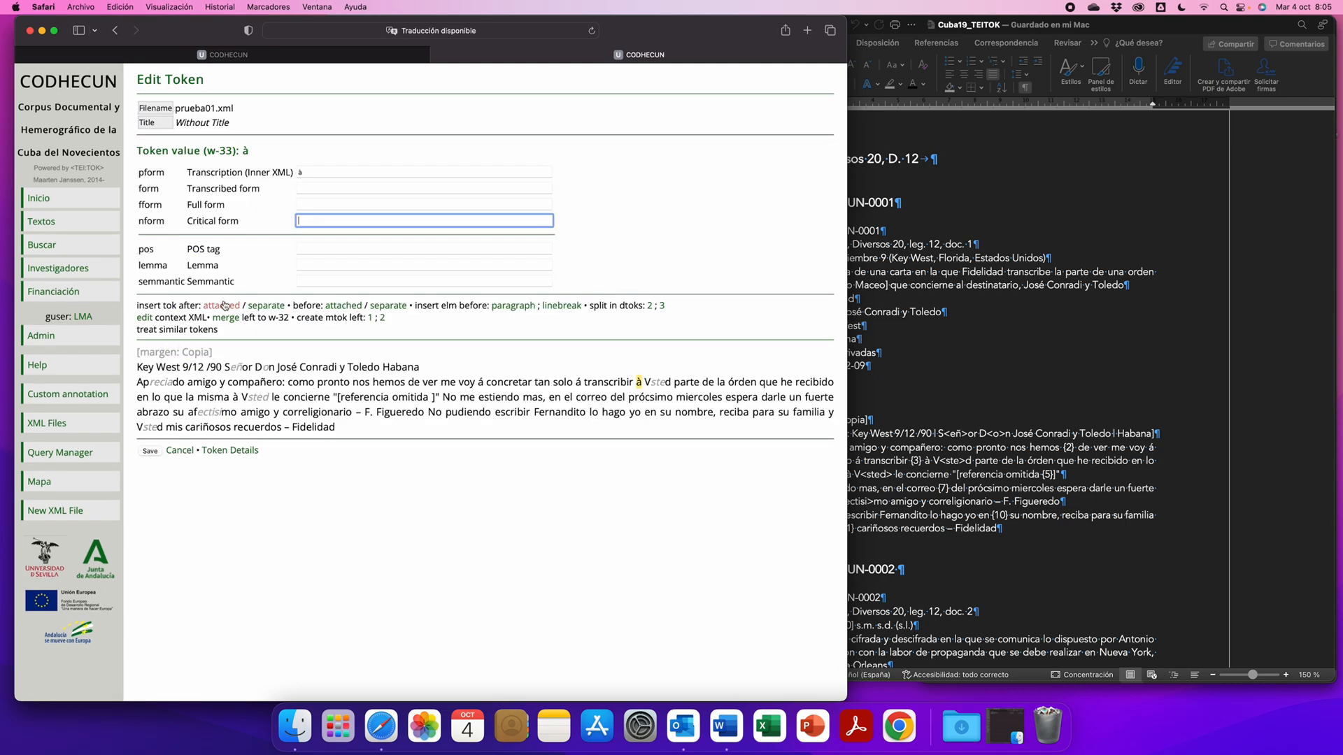
{"action": "left_click", "coordinate": [170, 333]}
{"action": "left_click", "coordinate": [141, 372]}
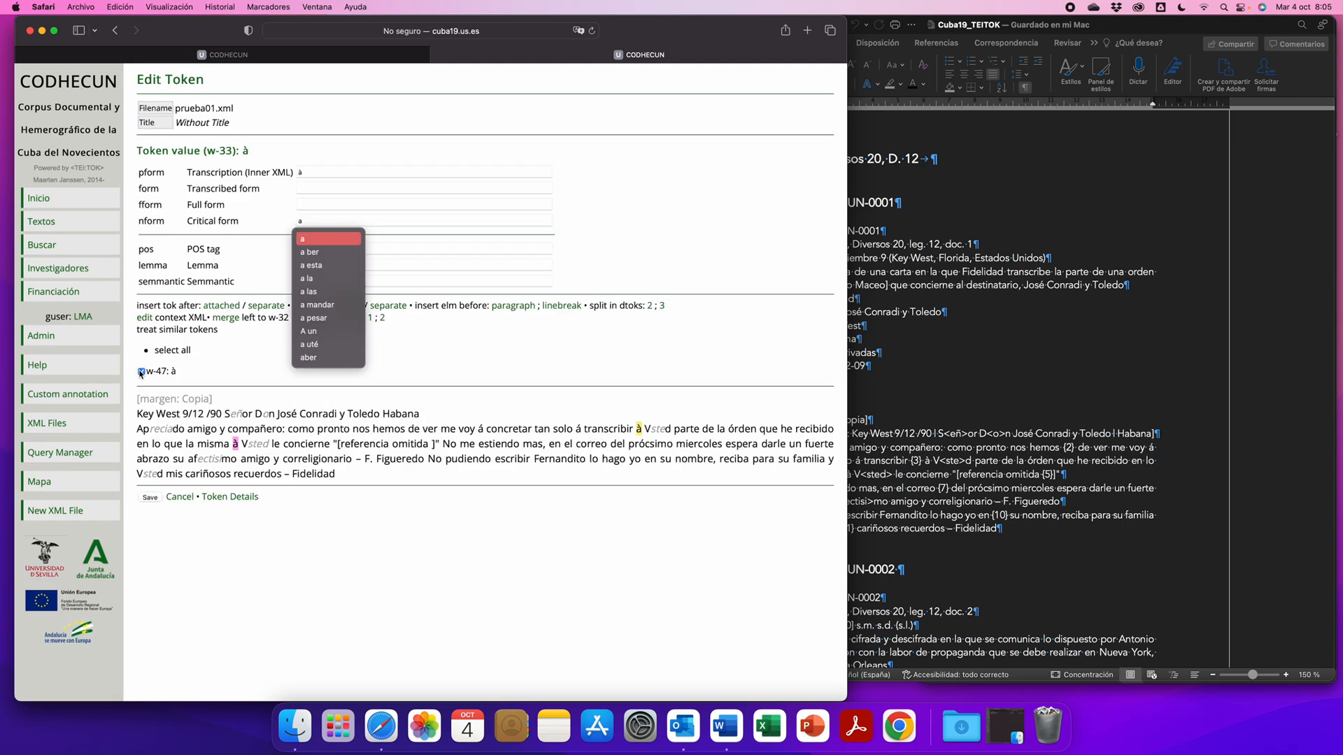
{"action": "left_click", "coordinate": [150, 498]}
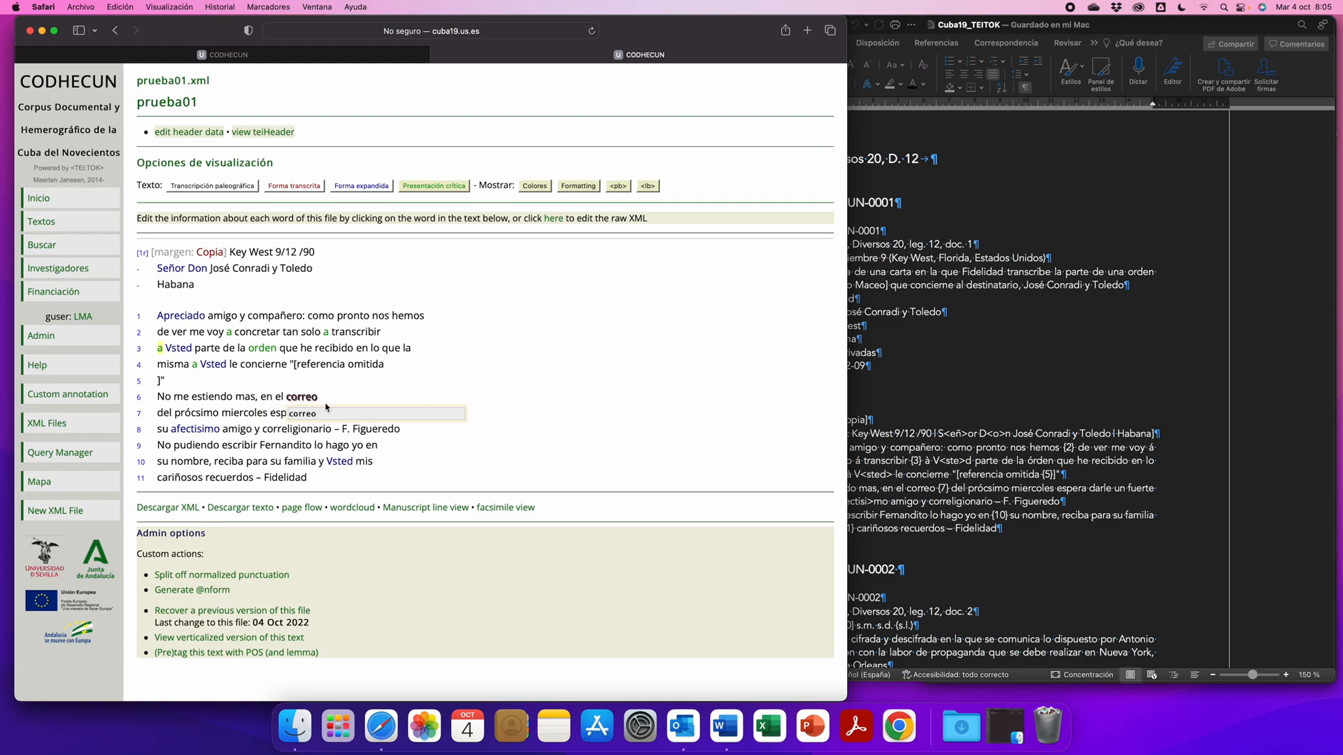
- Set the Critical form of the dash token after "correligionario" in line 8 to "--" and save it
{"action": "left_click", "coordinate": [337, 428]}
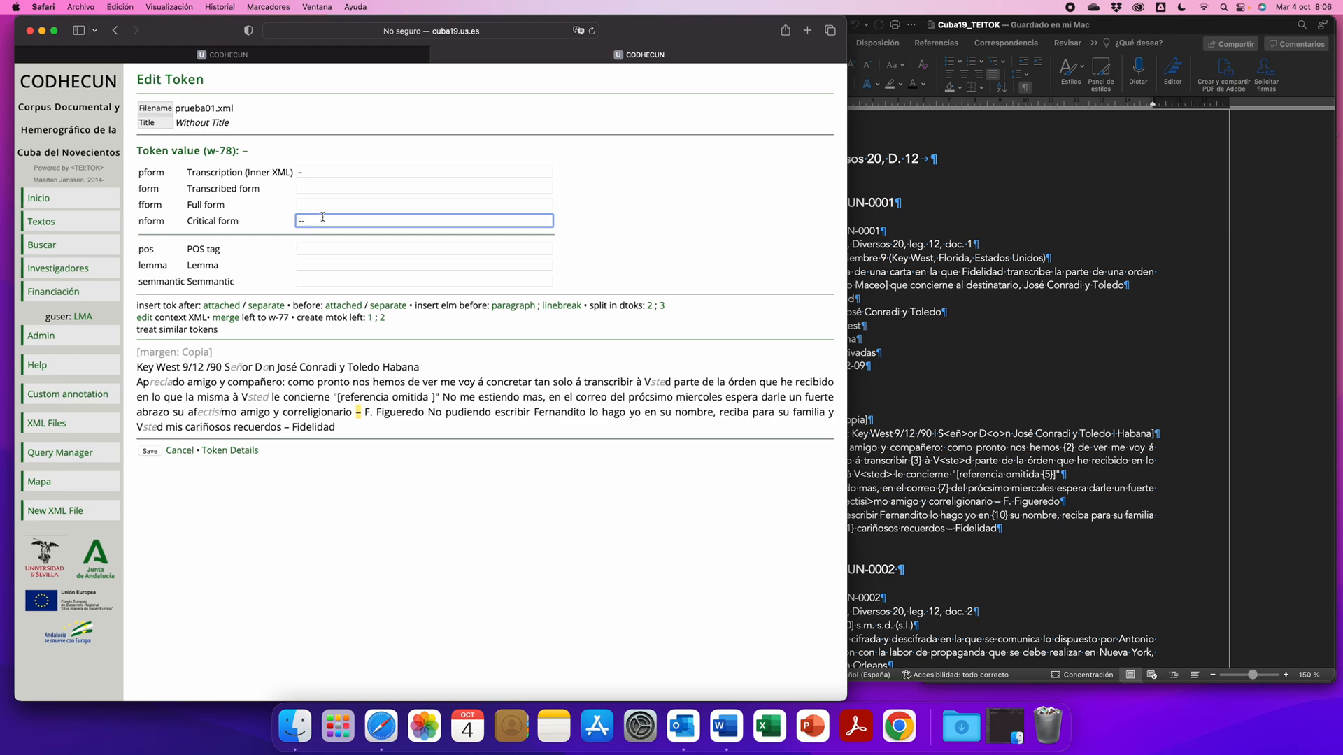
{"action": "key", "text": "Return"}
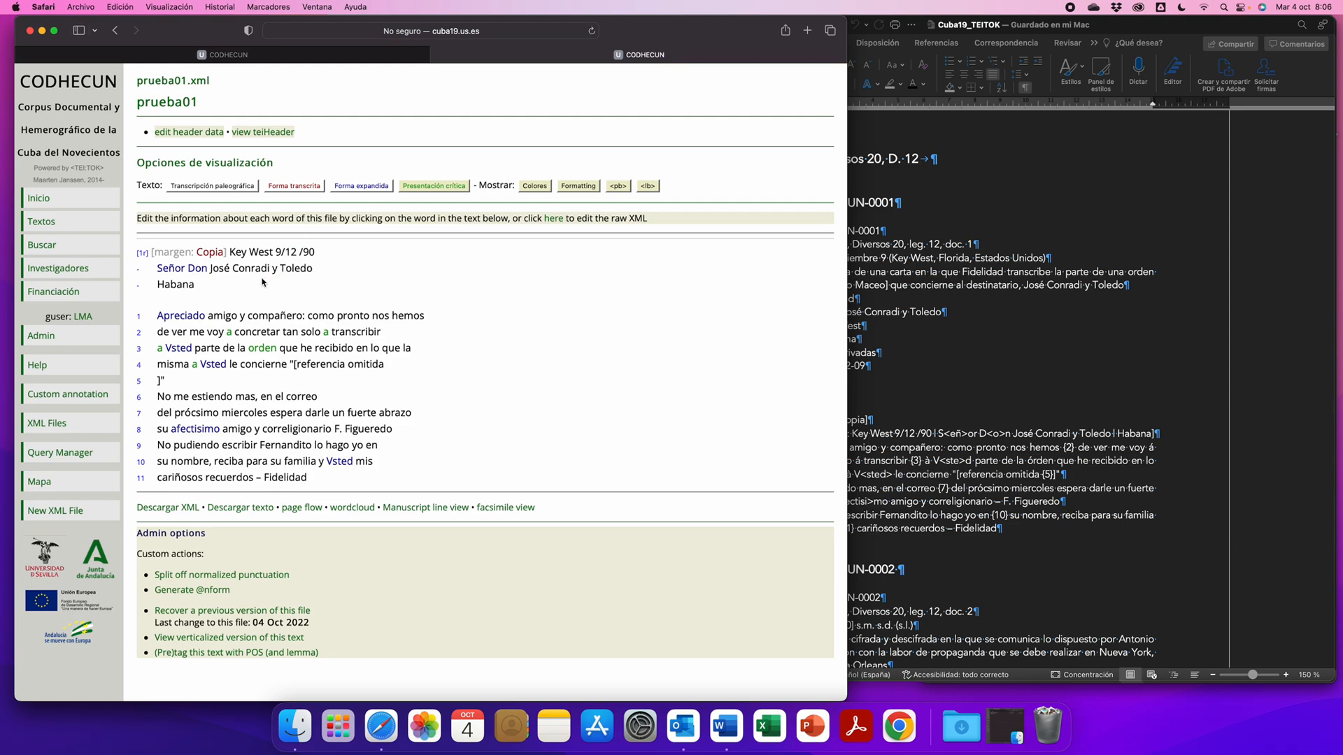
- Open the token Apreciado in line 1, examine its Transcribed form, Full form and Critical form, and save it without edits
{"action": "mouse_move", "coordinate": [183, 316]}
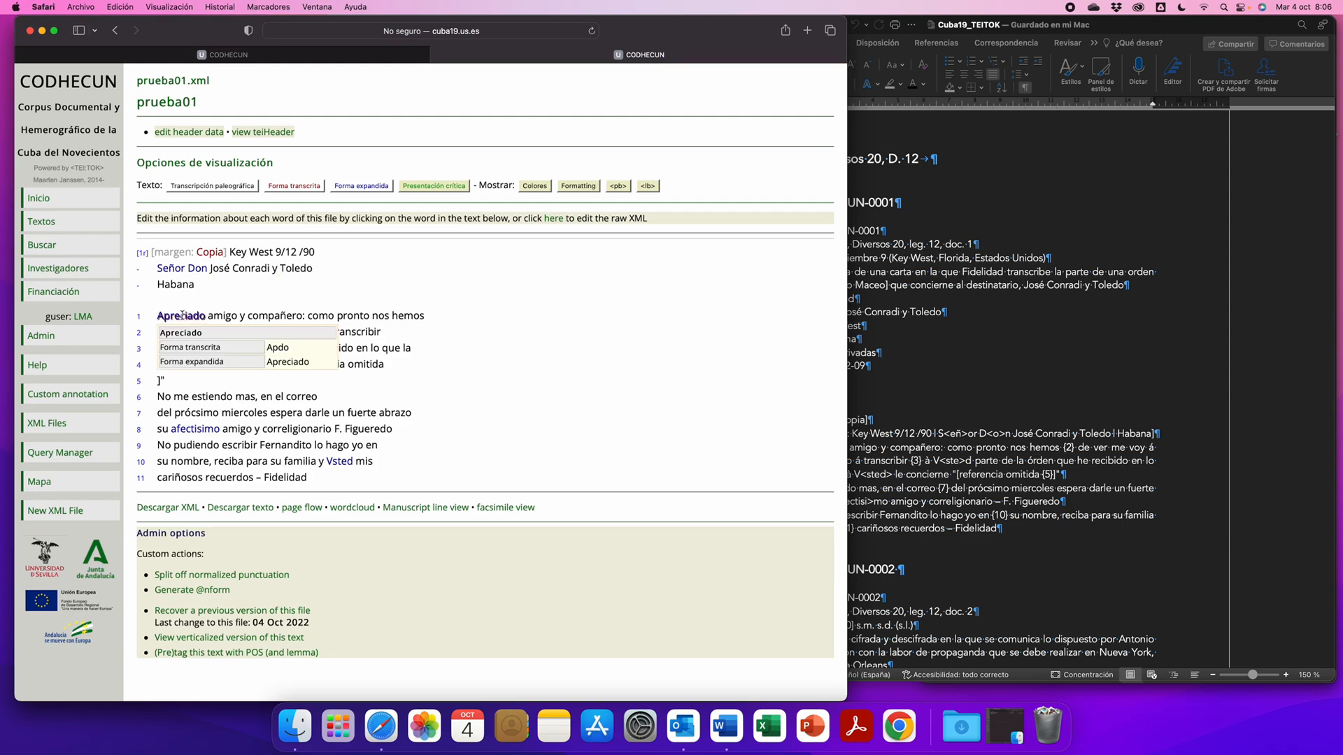
{"action": "left_click", "coordinate": [182, 316]}
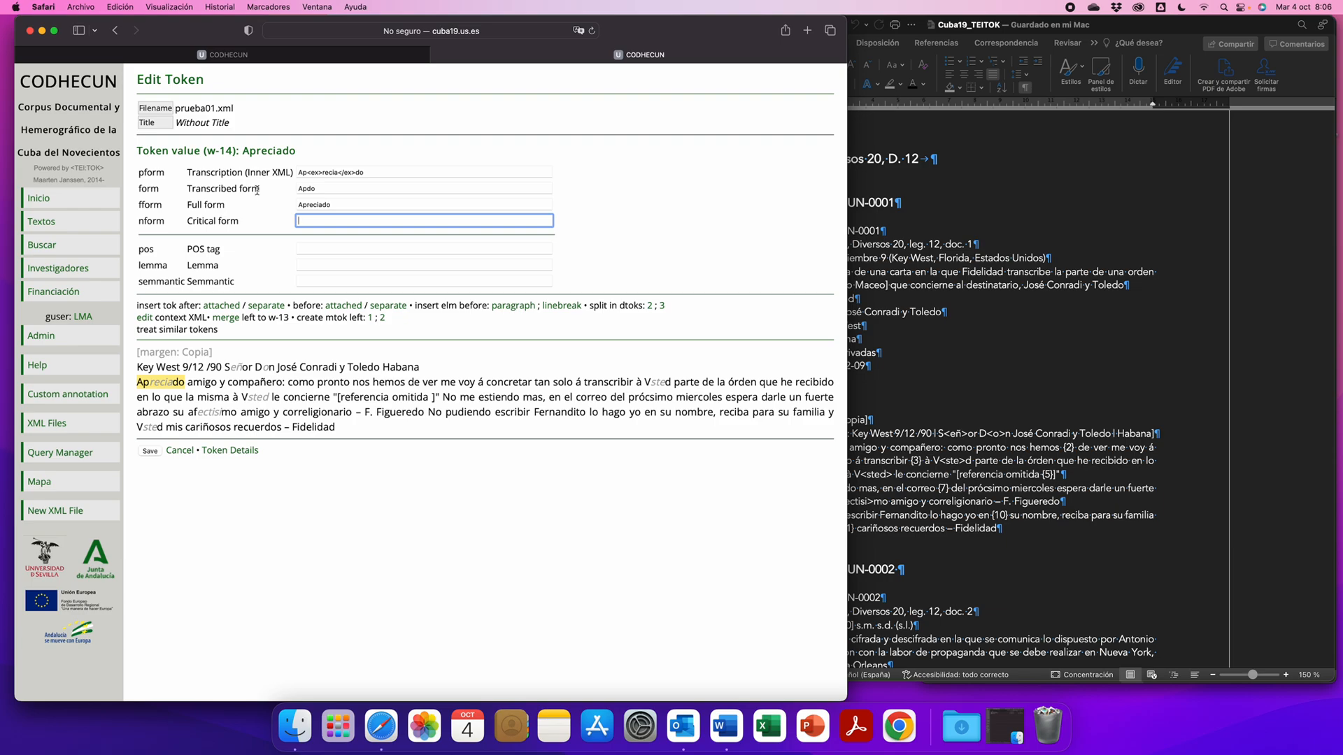
{"action": "double_click", "coordinate": [296, 189]}
{"action": "double_click", "coordinate": [337, 205]}
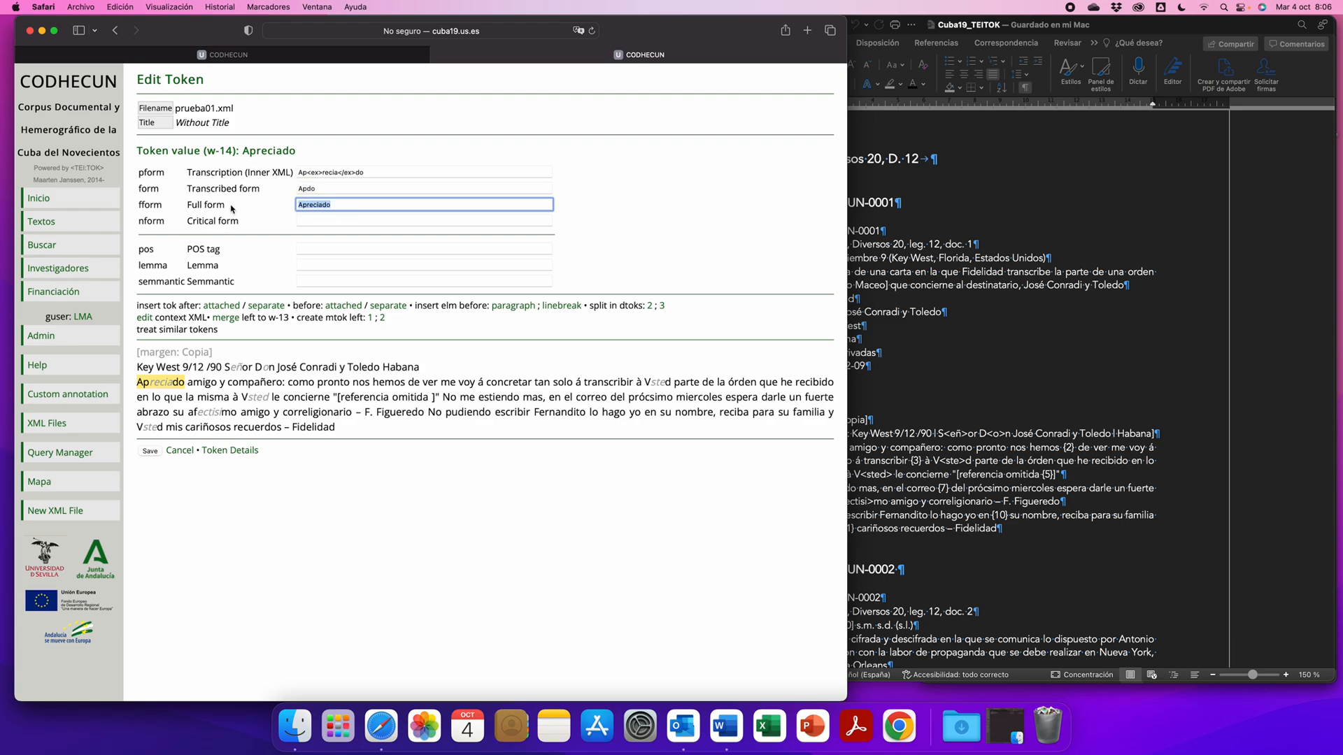
{"action": "left_click", "coordinate": [341, 205]}
{"action": "left_click", "coordinate": [306, 219]}
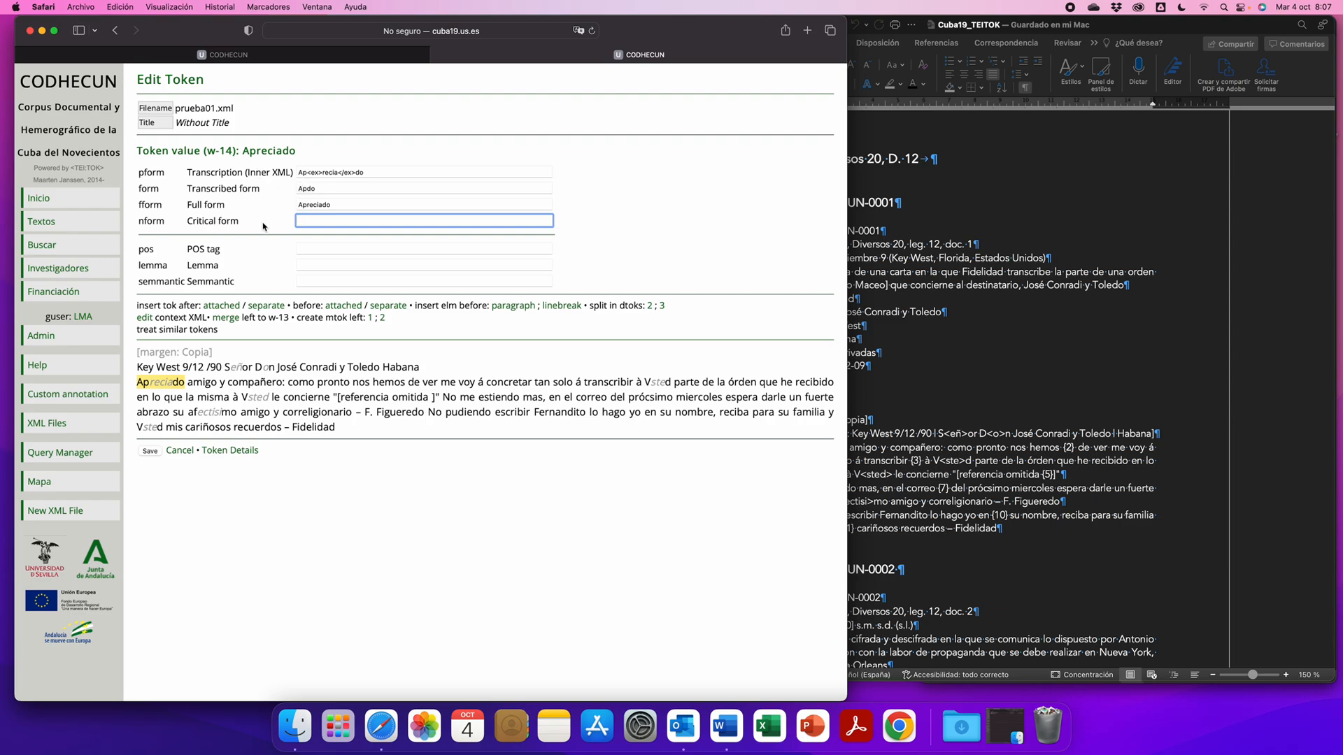
{"action": "left_click", "coordinate": [150, 452]}
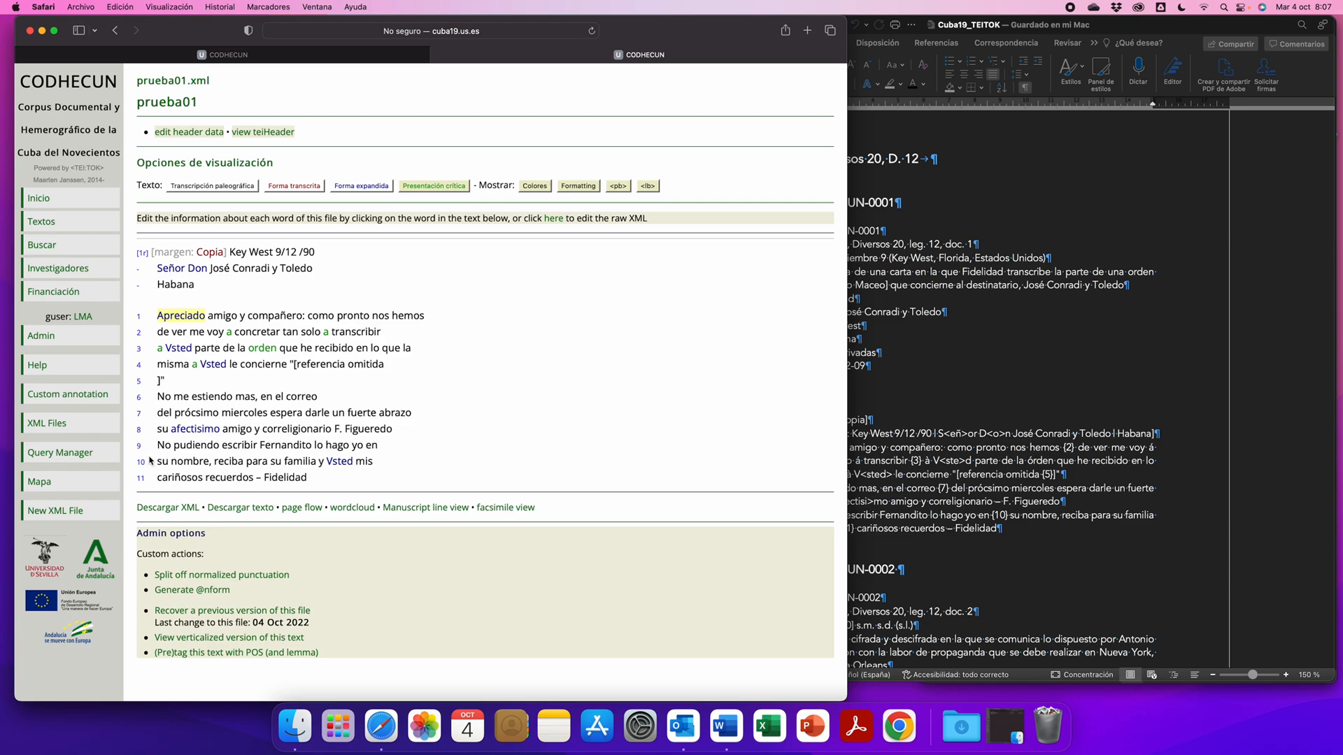
- Minimize the Cuba19_TEITOK transcription in Word and review the word-by-word and word-group options under Normalizar in the TEITOK procedure document
{"action": "left_click", "coordinate": [927, 342]}
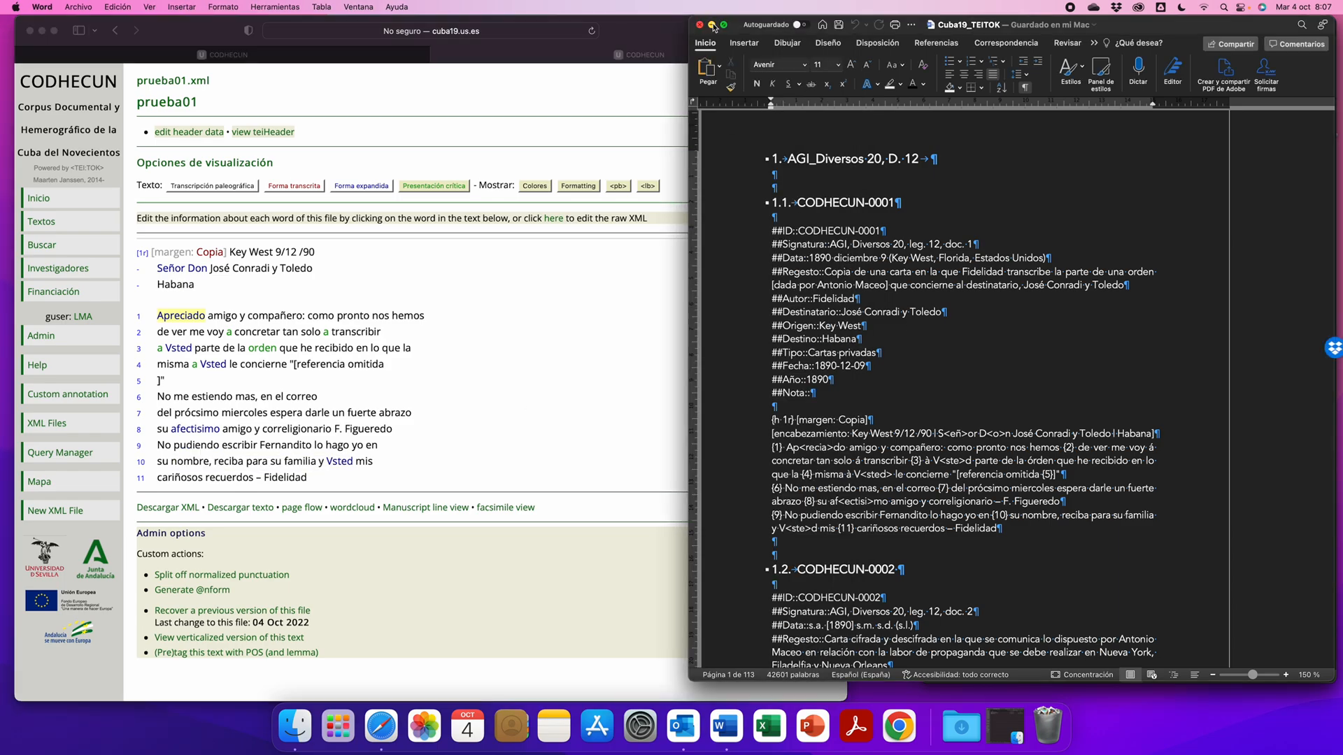
{"action": "left_click", "coordinate": [713, 26]}
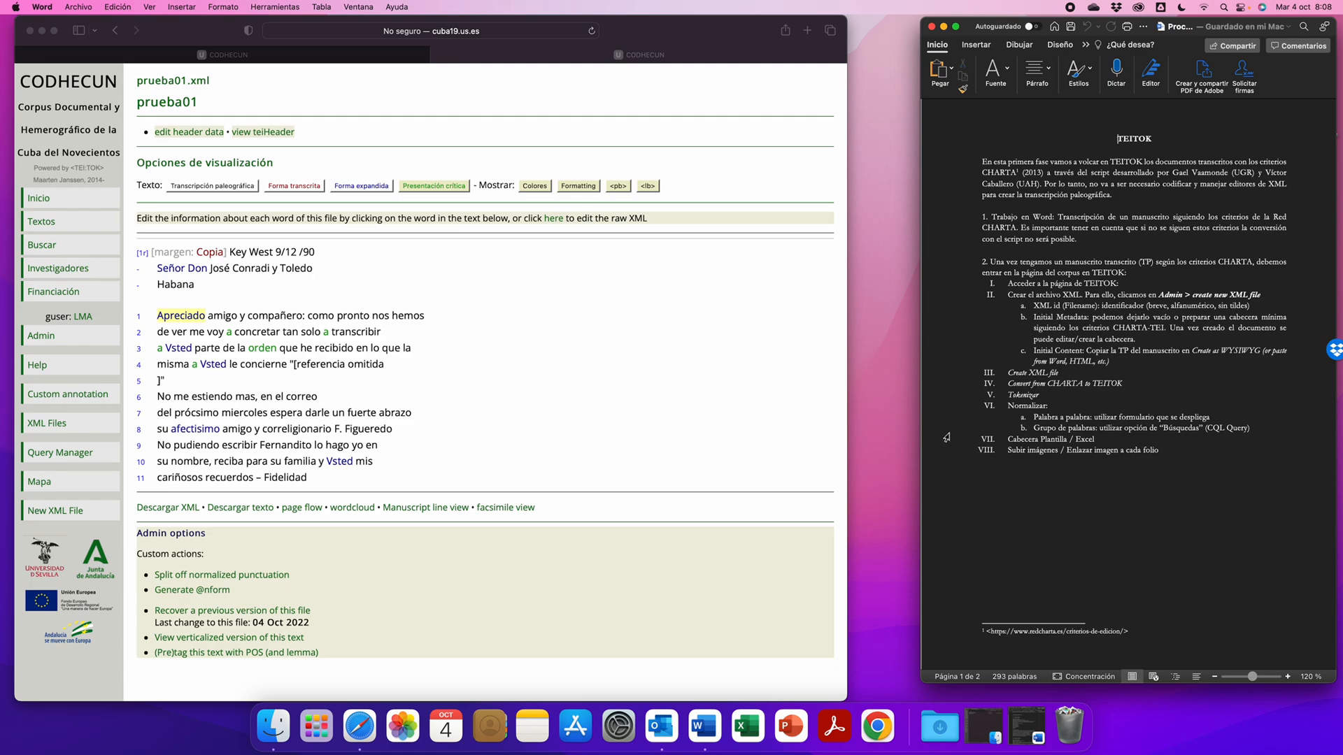
{"action": "left_click", "coordinate": [945, 440]}
{"action": "left_click", "coordinate": [941, 429]}
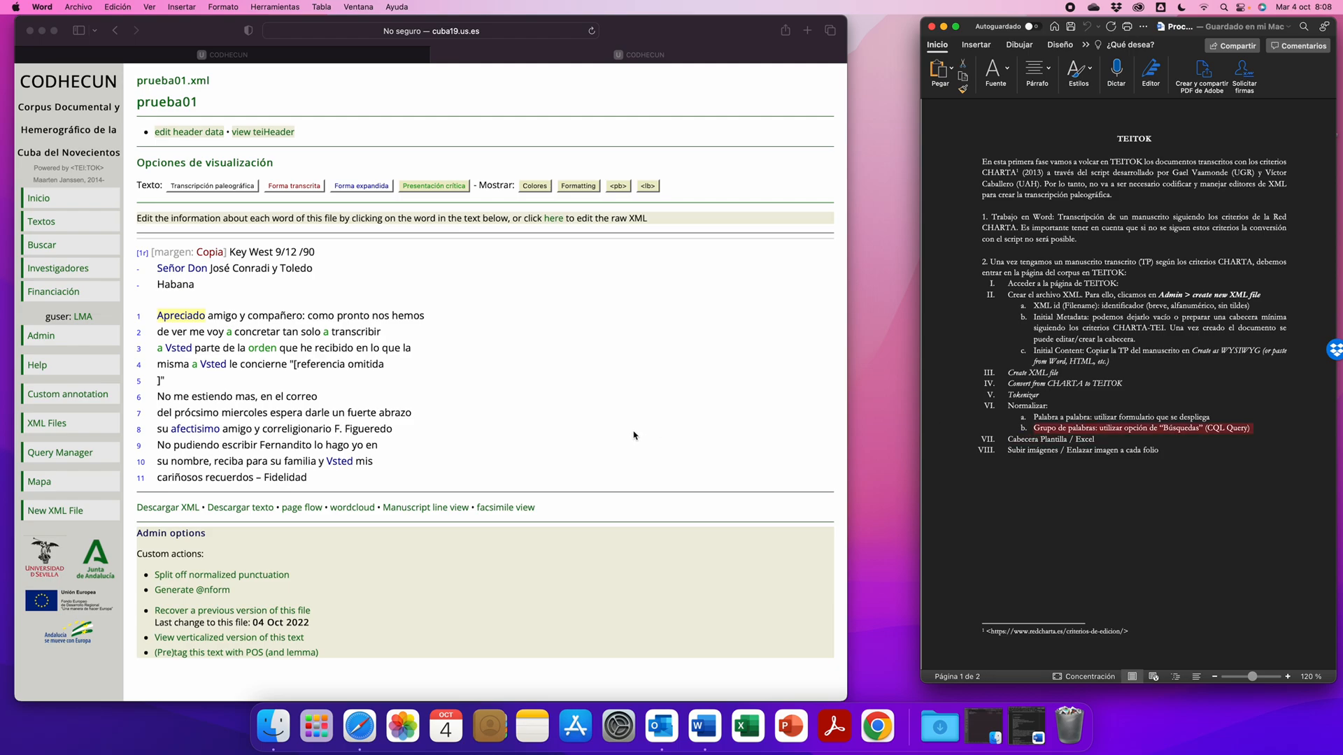
{"action": "left_click", "coordinate": [958, 420]}
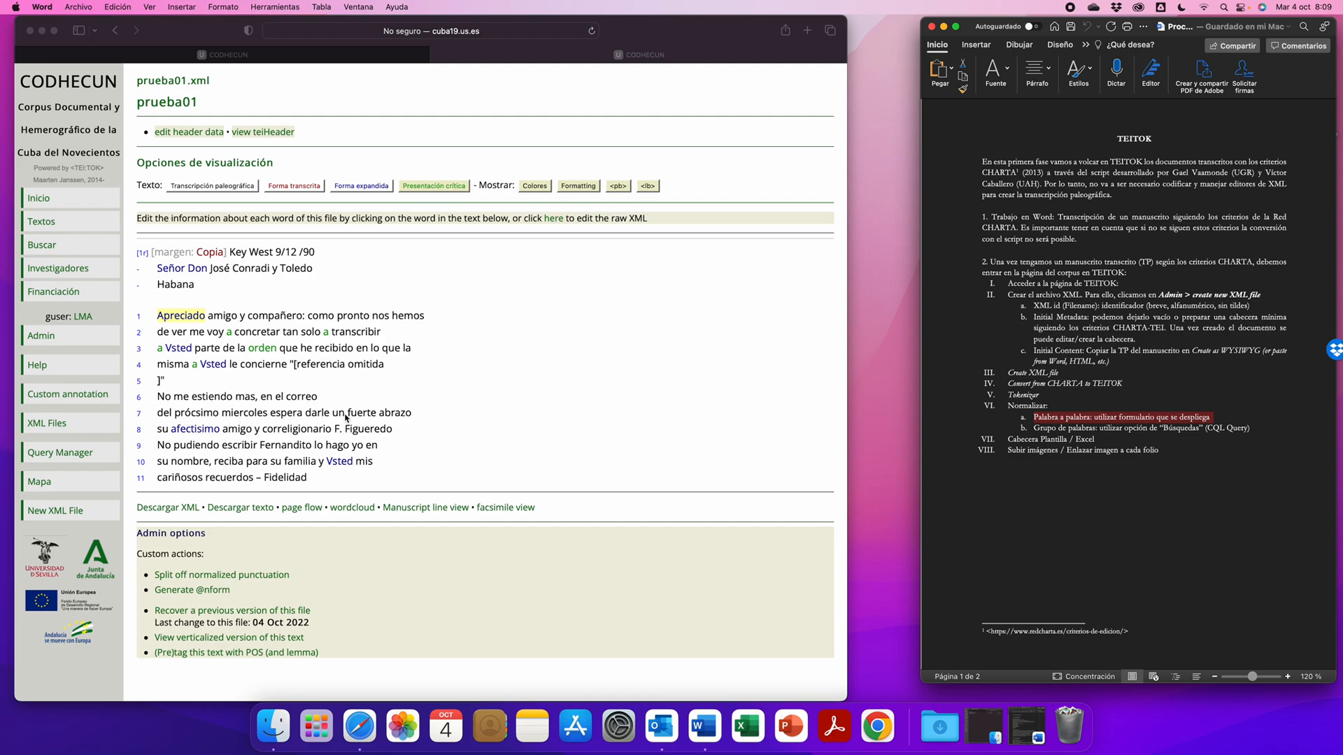
- Open the token darle in line 7 of prueba01 for editing in the browser and split it into 2 dtoks
{"action": "left_click", "coordinate": [321, 414]}
{"action": "left_click", "coordinate": [319, 413]}
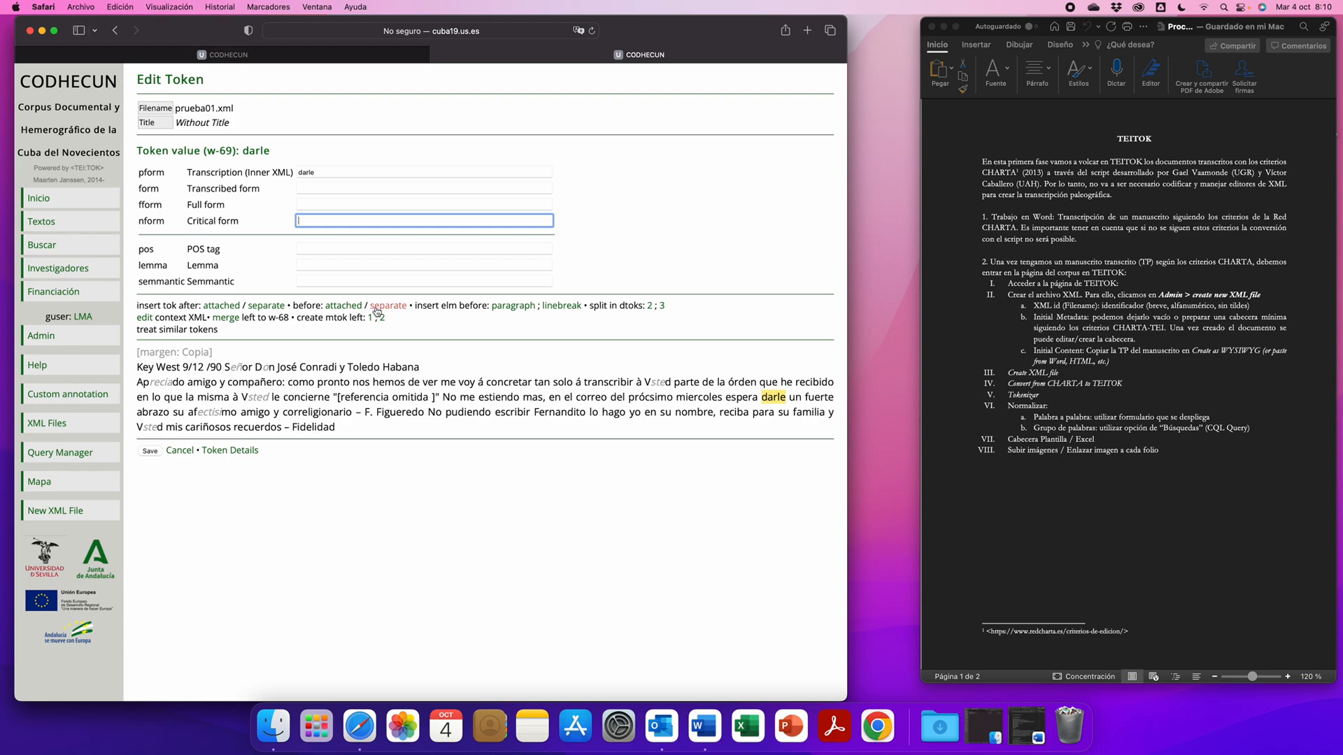
{"action": "double_click", "coordinate": [312, 173]}
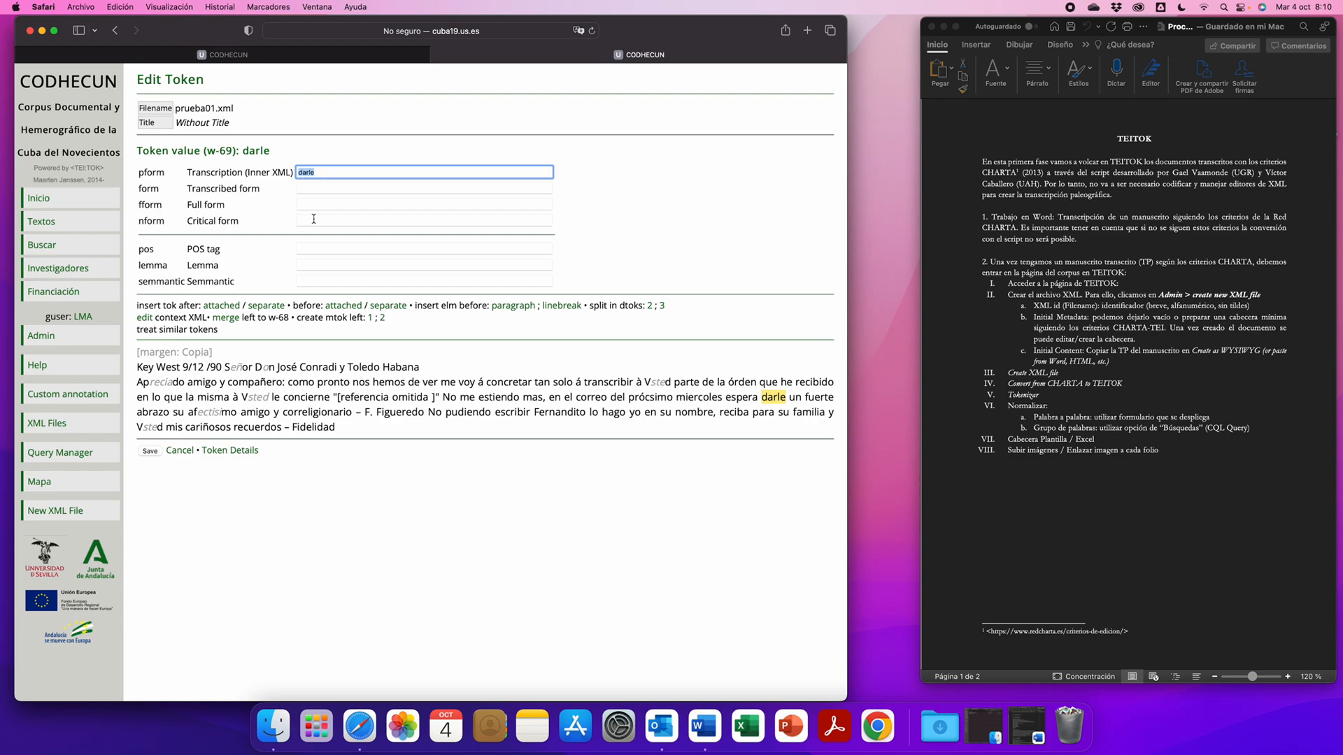
{"action": "left_click", "coordinate": [650, 306]}
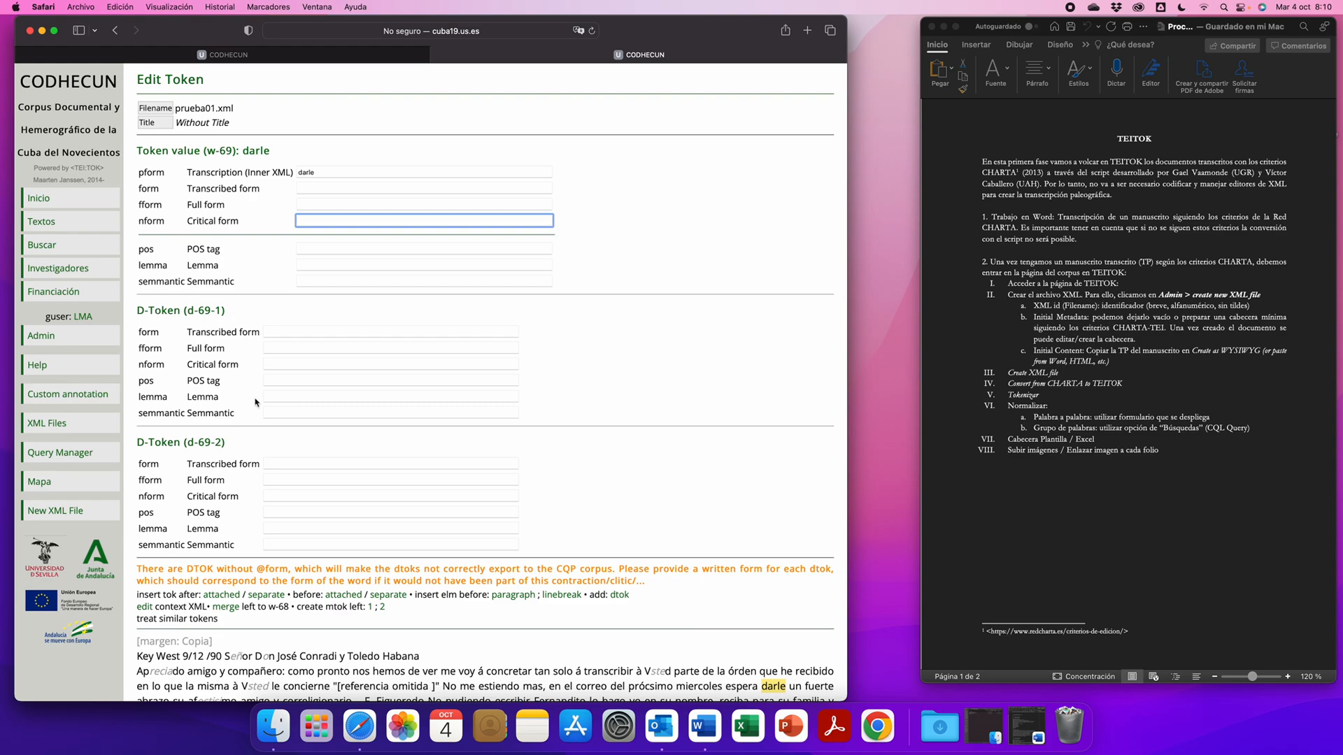
- Set the Critical form of darle to "dar le" and the Transcribed forms of its two D-Tokens to "dar" and "le"
{"action": "left_click", "coordinate": [288, 332]}
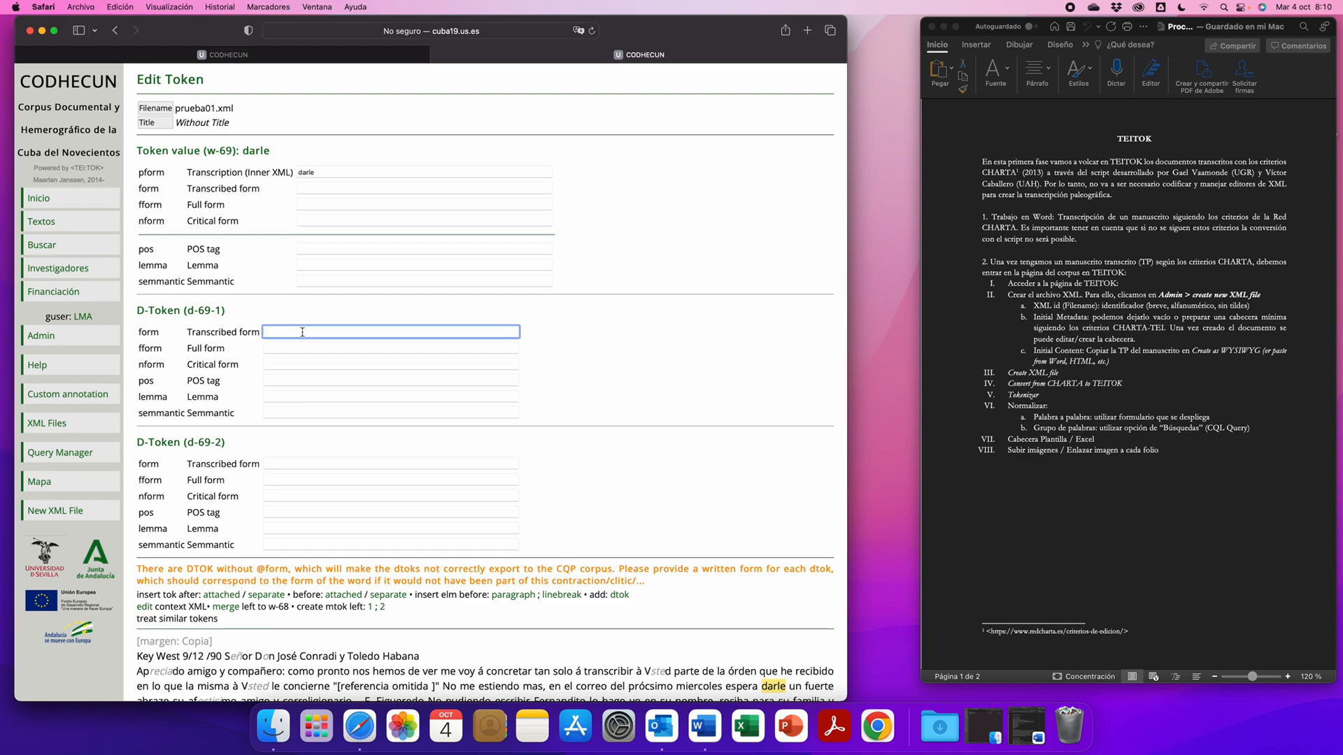
{"action": "left_click", "coordinate": [308, 222]}
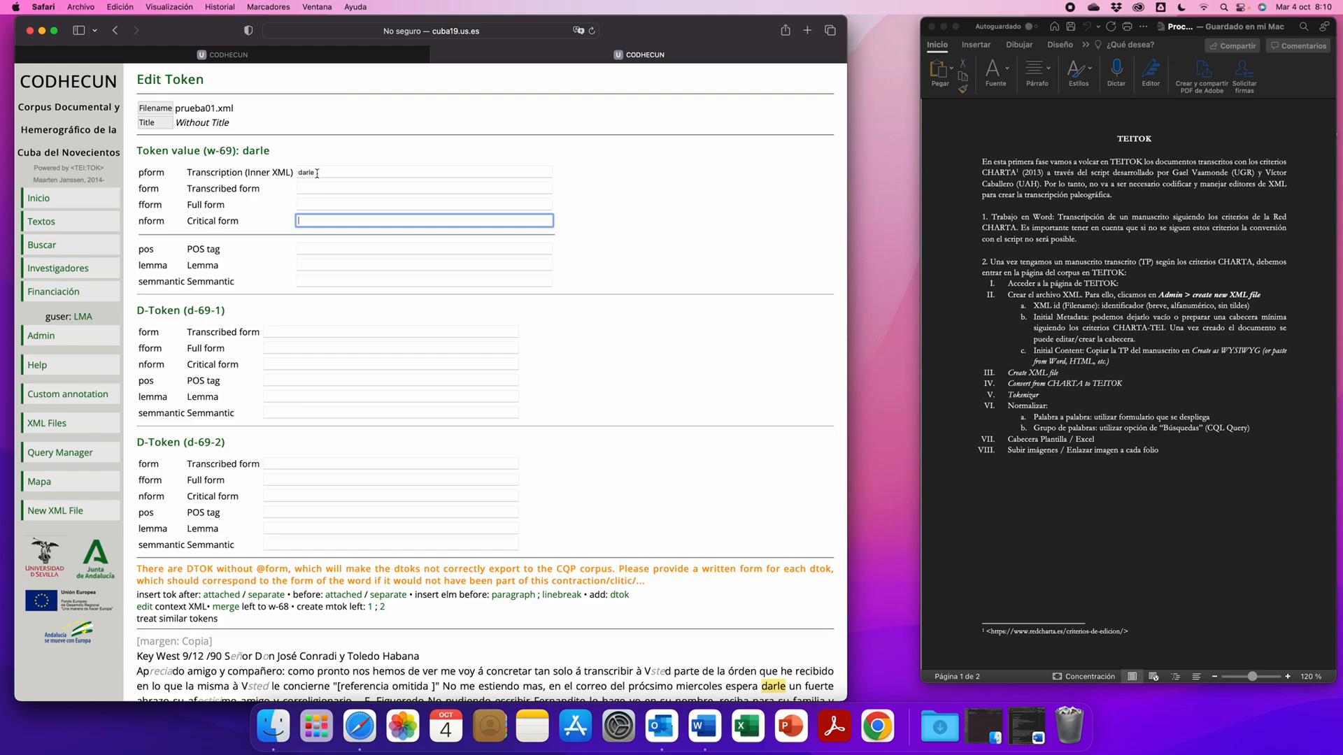
{"action": "type", "text": "ar le"}
{"action": "left_click", "coordinate": [276, 331]}
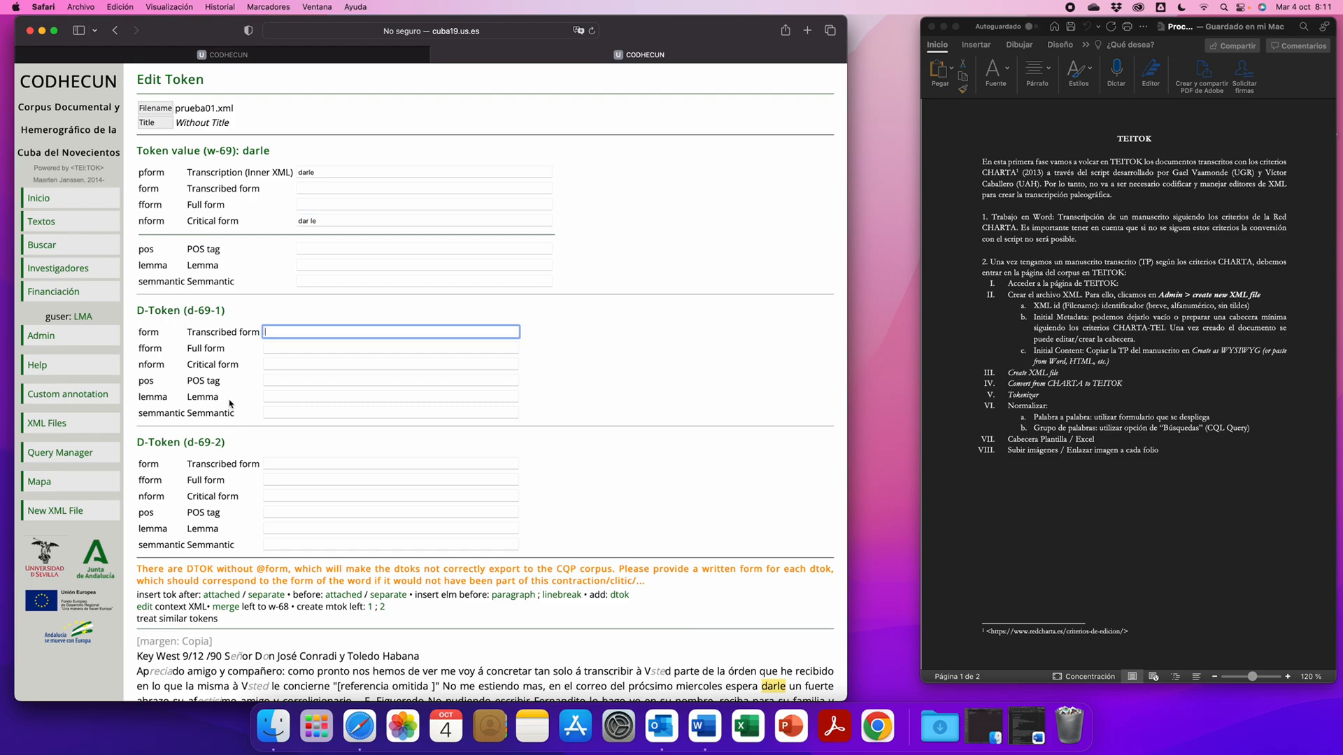
{"action": "type", "text": "dar"}
{"action": "left_click", "coordinate": [290, 464]}
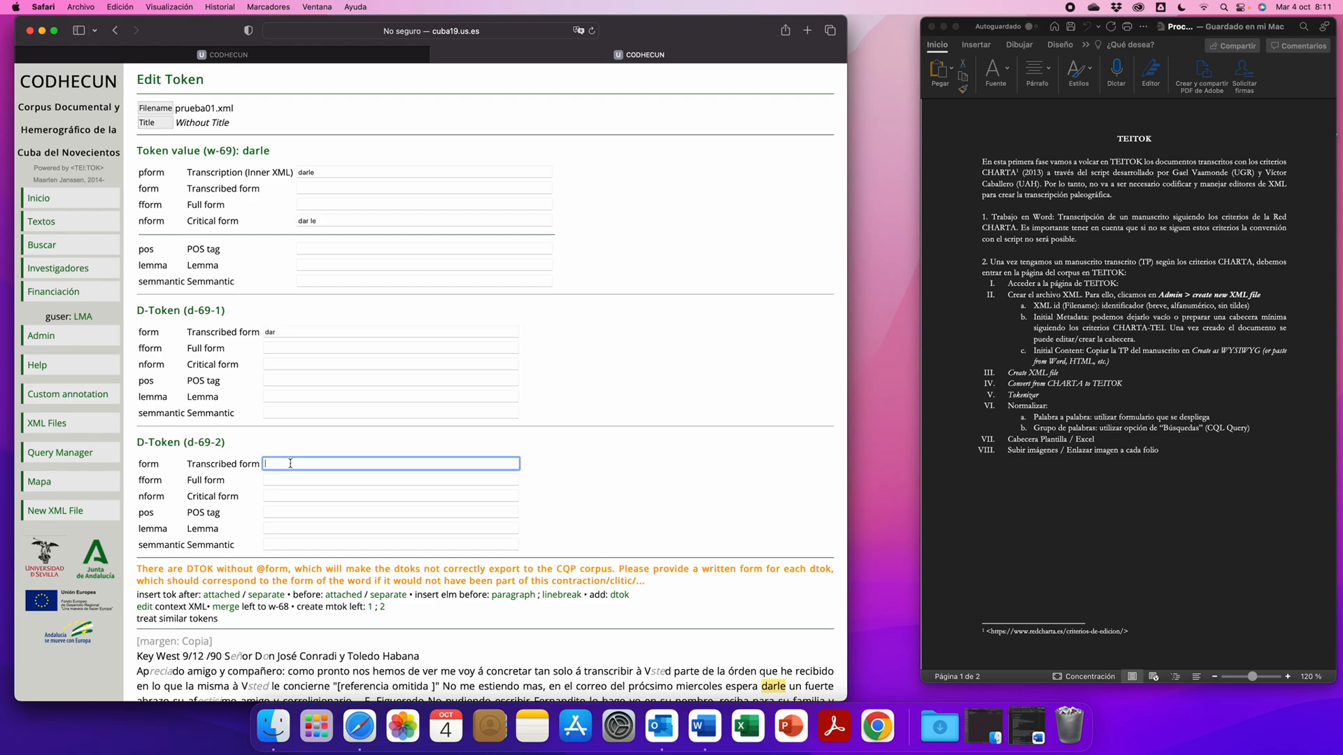
- Review the Critical form fields of the token darle and of its D-Tokens d-69-1 and d-69-2
{"action": "left_click", "coordinate": [304, 221]}
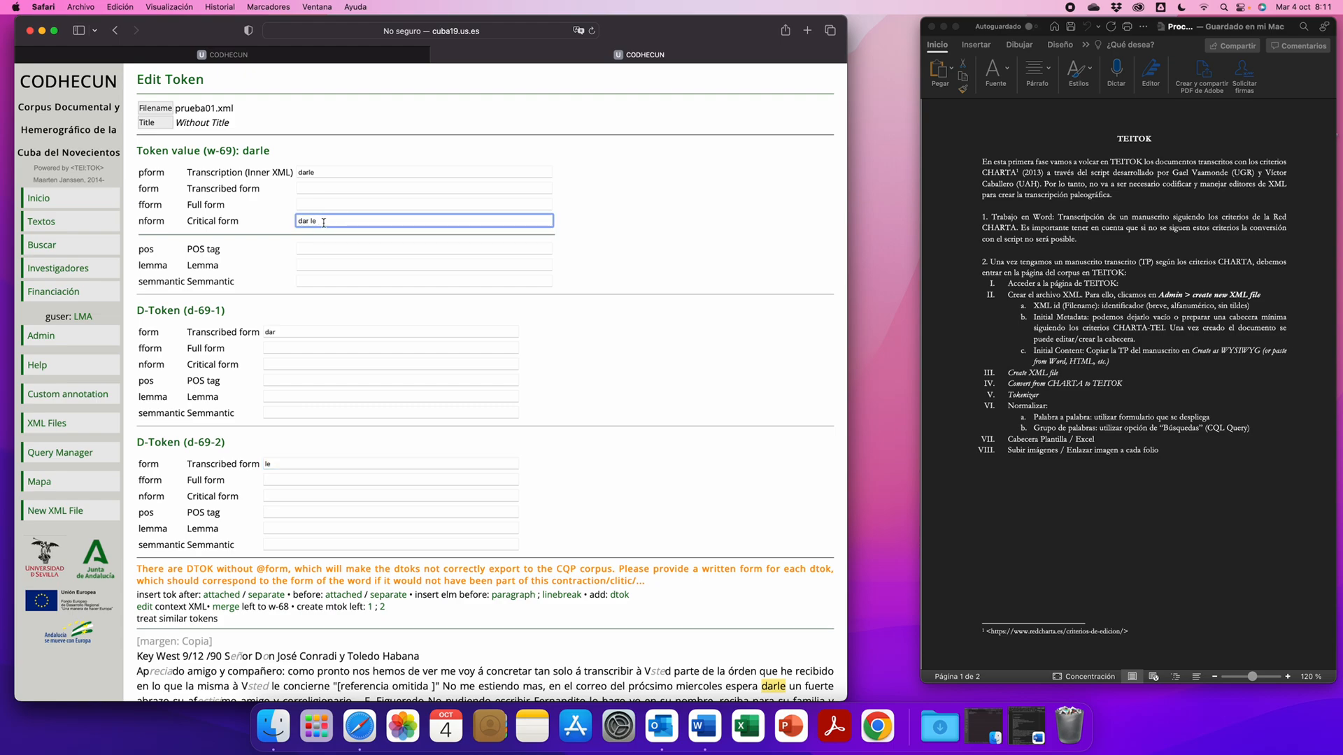
{"action": "left_click", "coordinate": [272, 363]}
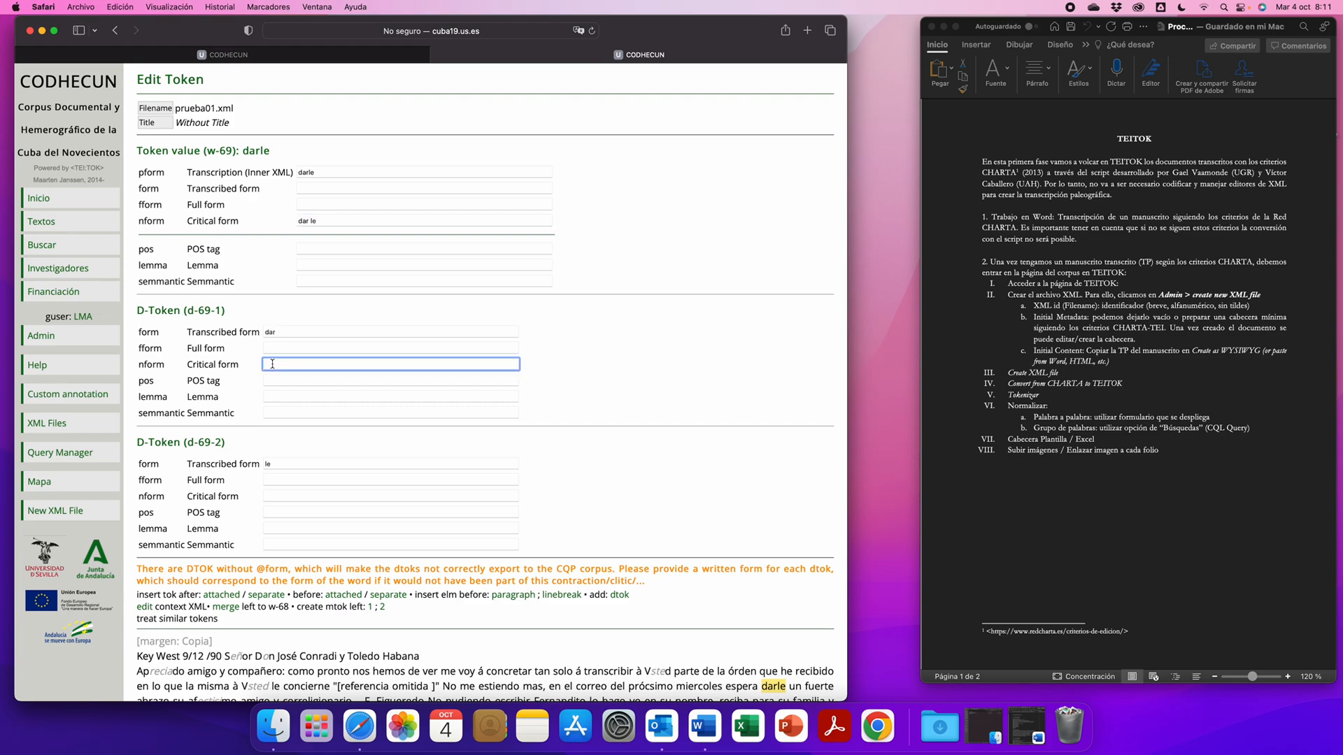
{"action": "left_click", "coordinate": [267, 497]}
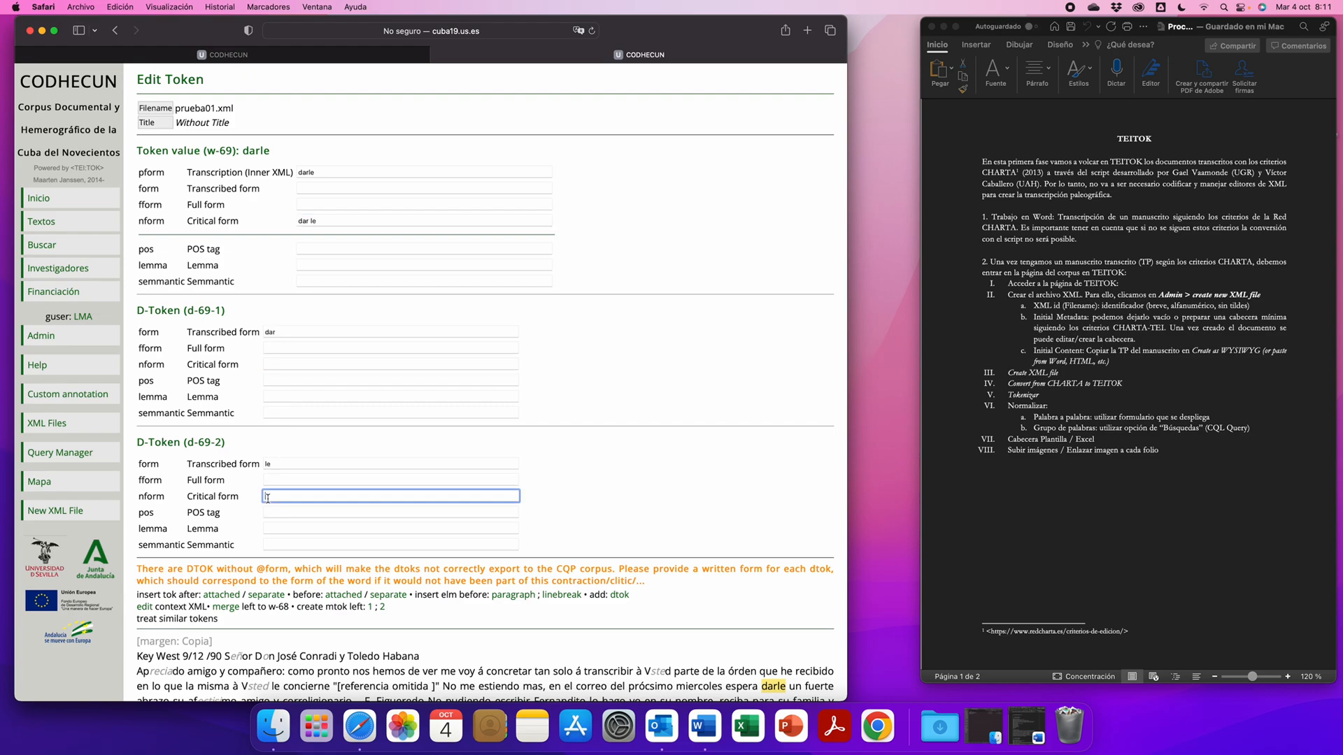
{"action": "scroll", "coordinate": [281, 343], "scroll_direction": "down", "scroll_amount": 1}
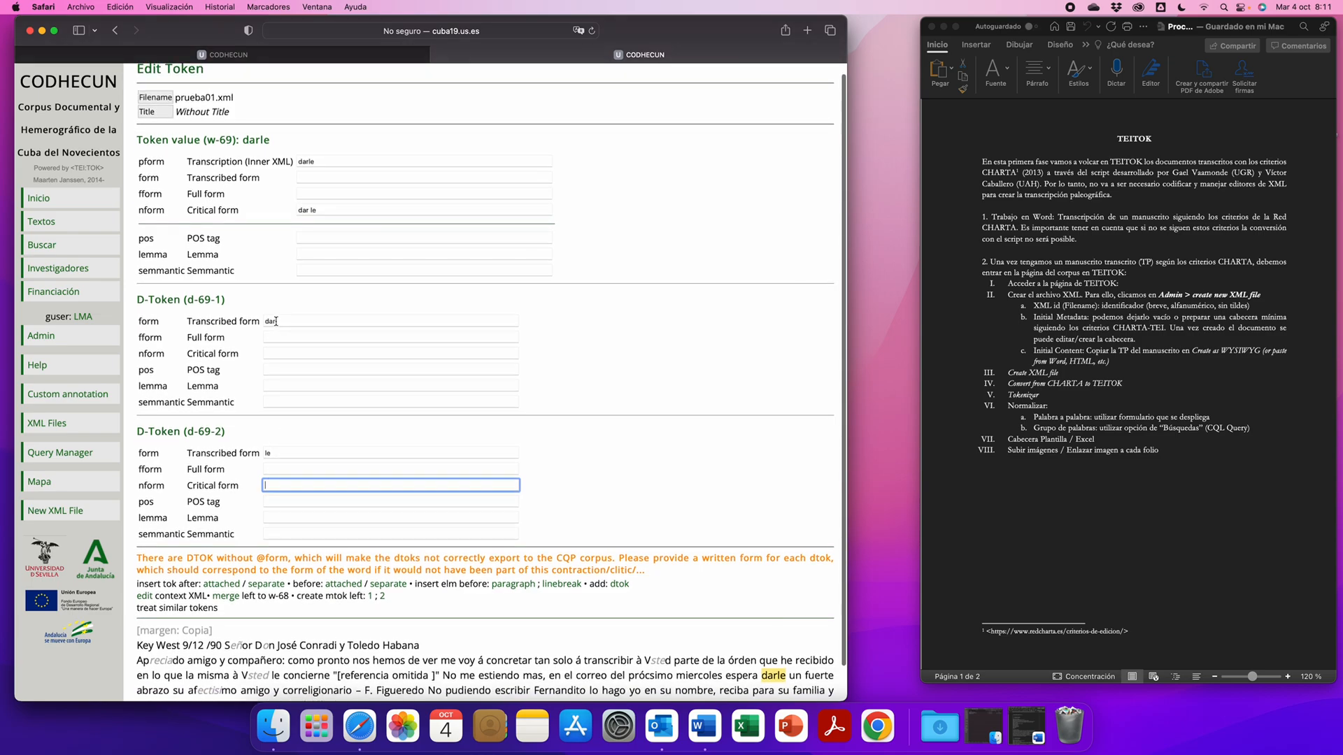
{"action": "scroll", "coordinate": [276, 322], "scroll_direction": "up", "scroll_amount": 1}
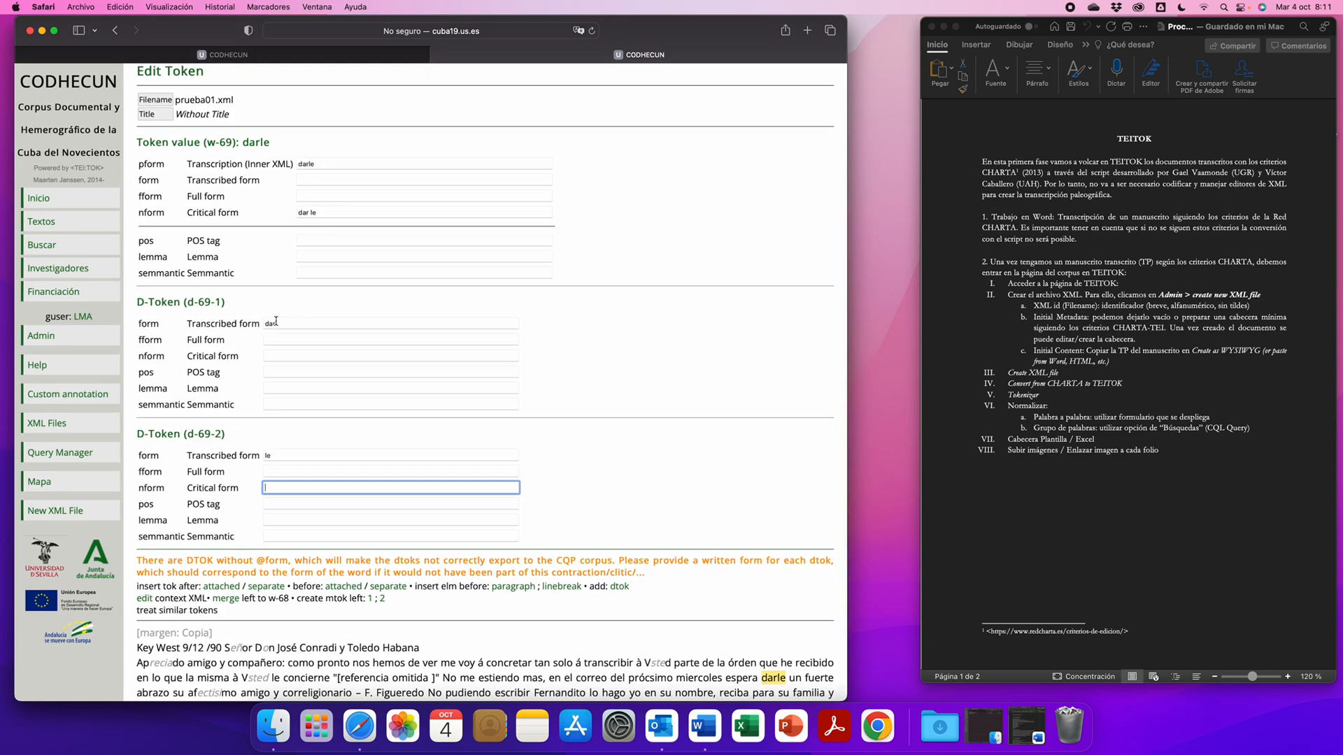
{"action": "scroll", "coordinate": [276, 321], "scroll_direction": "down", "scroll_amount": 1}
{"action": "scroll", "coordinate": [276, 321], "scroll_direction": "down", "scroll_amount": 1}
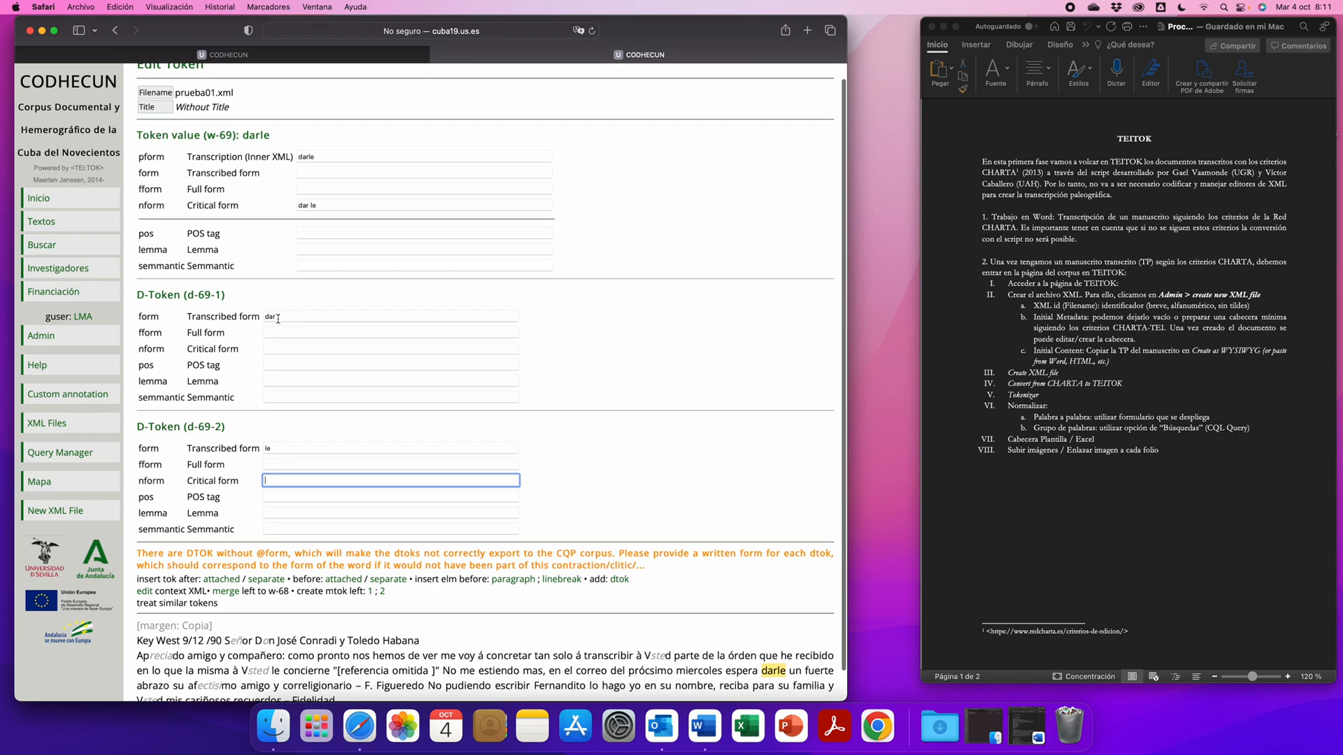
- Check the token form of darle with its two D-Tokens and save the token's changes
{"action": "scroll", "coordinate": [278, 319], "scroll_direction": "down", "scroll_amount": 1}
{"action": "scroll", "coordinate": [278, 319], "scroll_direction": "up", "scroll_amount": 1}
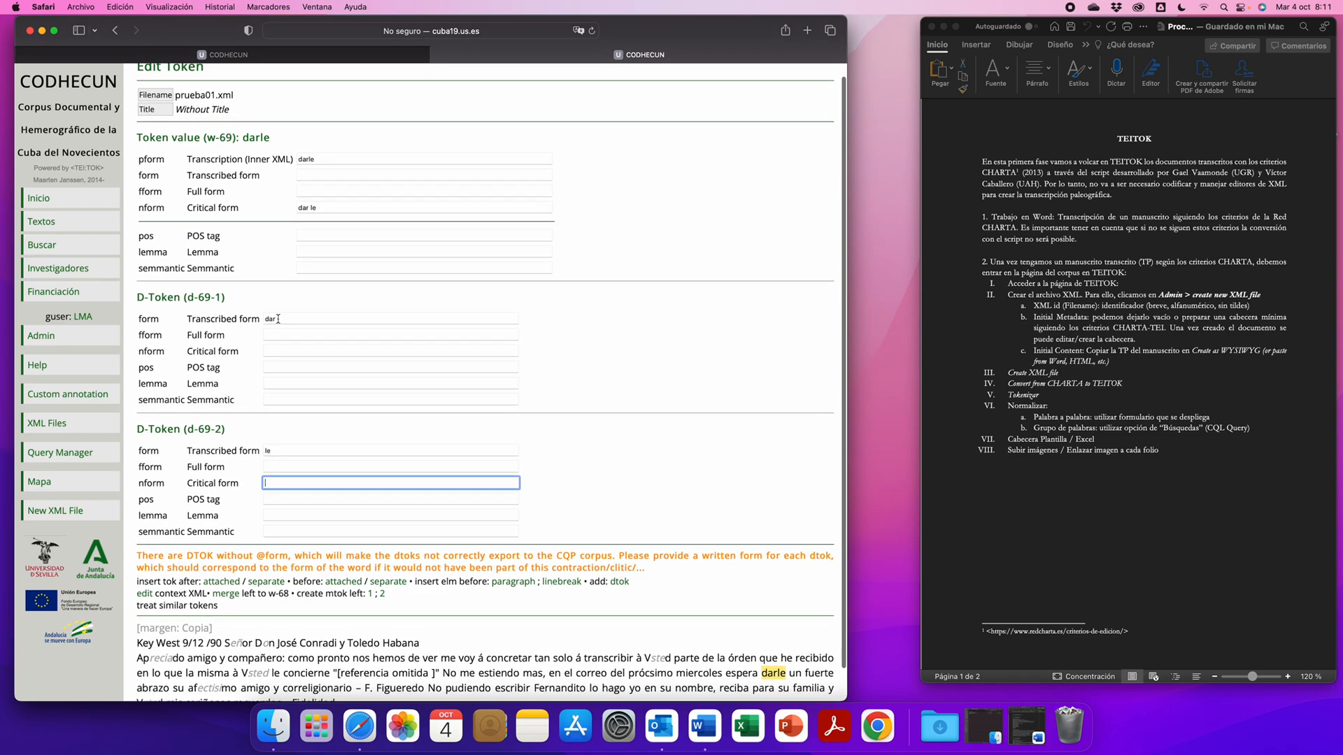
{"action": "scroll", "coordinate": [278, 319], "scroll_direction": "down", "scroll_amount": 3}
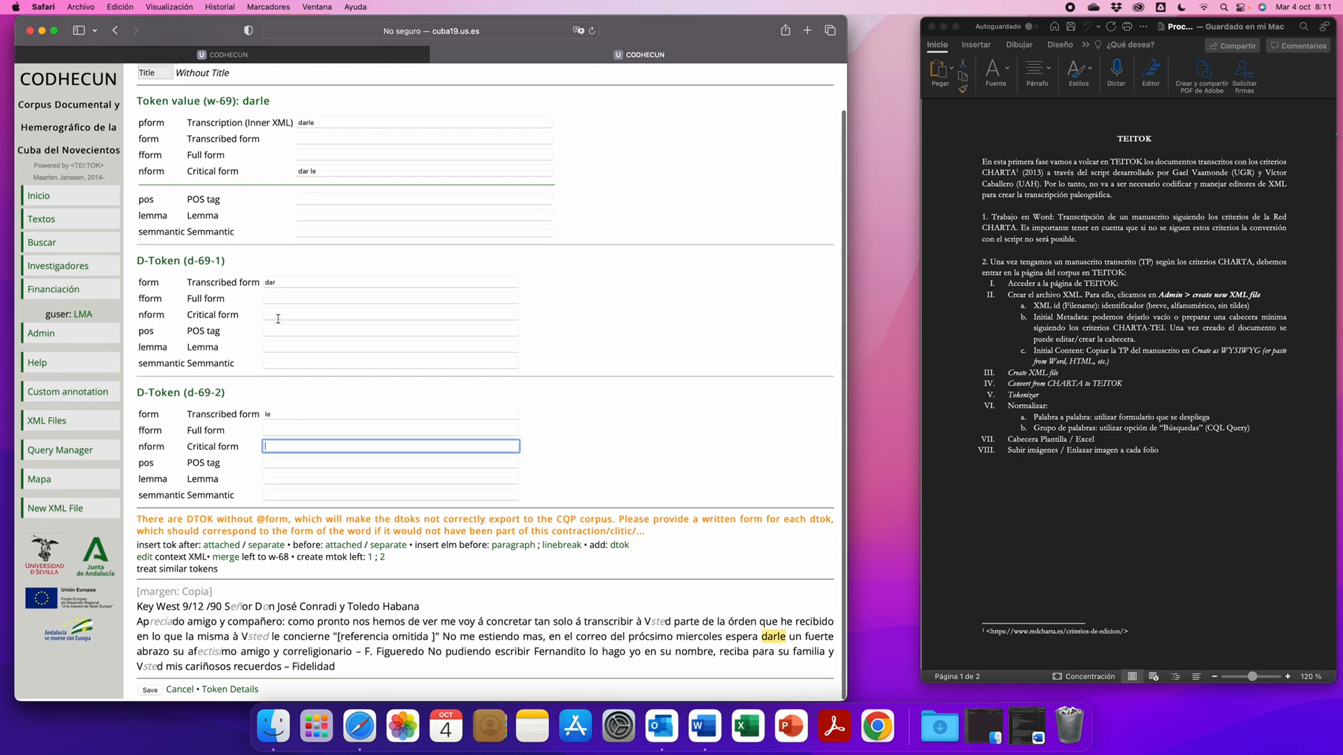
{"action": "left_click", "coordinate": [149, 693]}
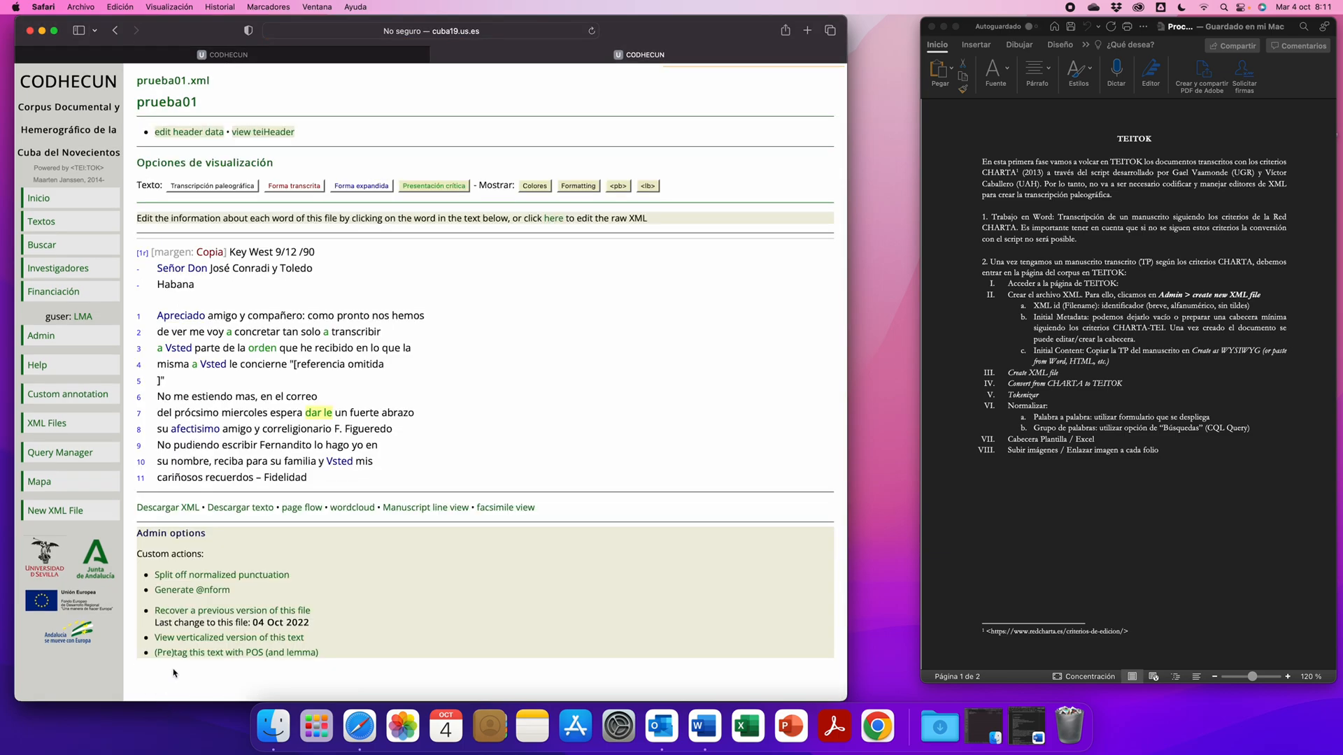
- Display the text of prueba01 as Transcripción paleográfica
{"action": "mouse_move", "coordinate": [328, 412]}
{"action": "mouse_move", "coordinate": [177, 402]}
{"action": "left_click", "coordinate": [251, 186]}
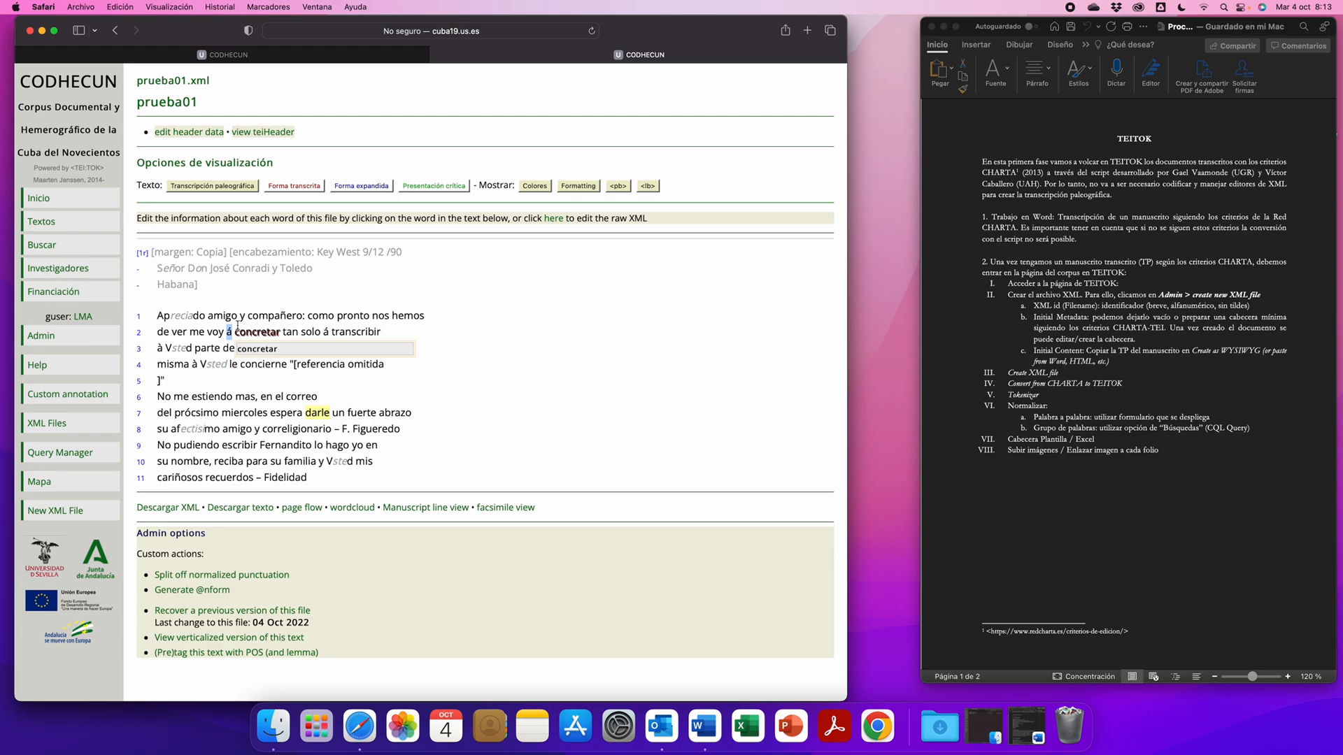
- Search the corpus for the word "á" with a CQL query
{"action": "left_click", "coordinate": [42, 247]}
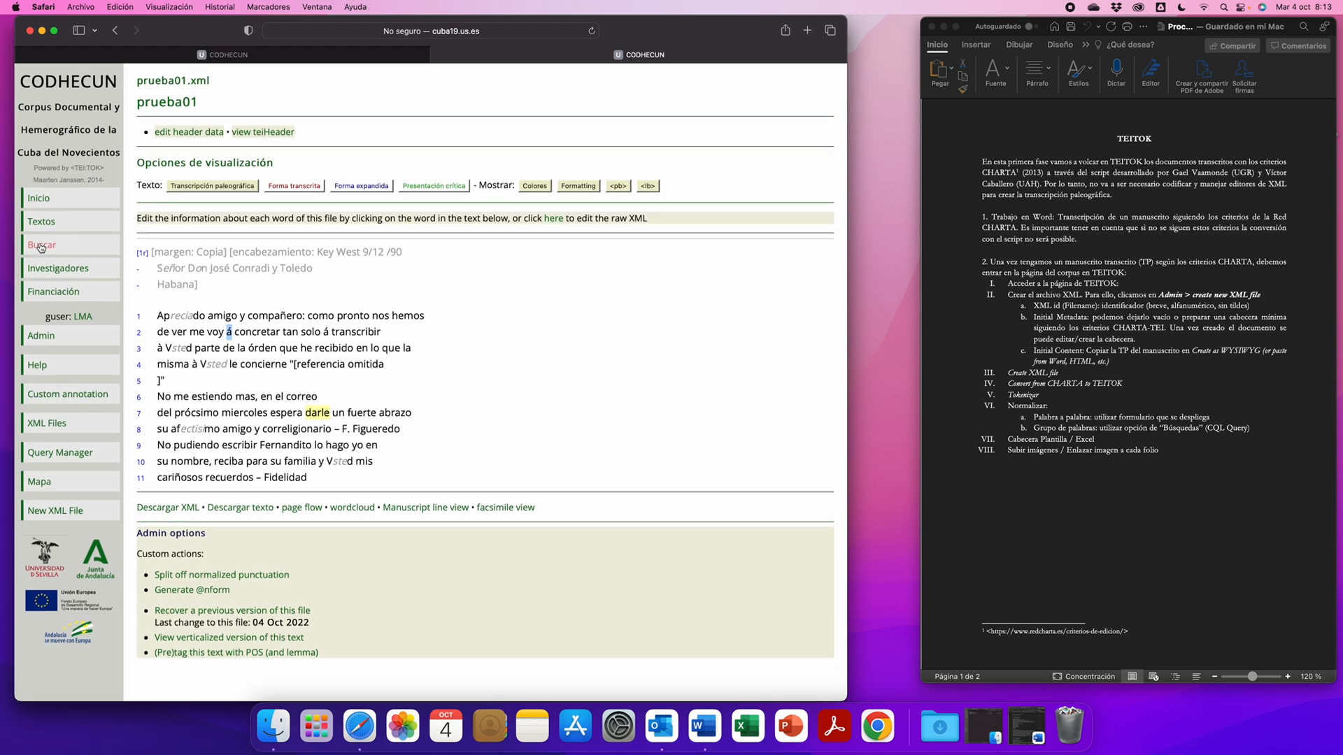
{"action": "left_click", "coordinate": [41, 247]}
{"action": "left_click", "coordinate": [213, 113]}
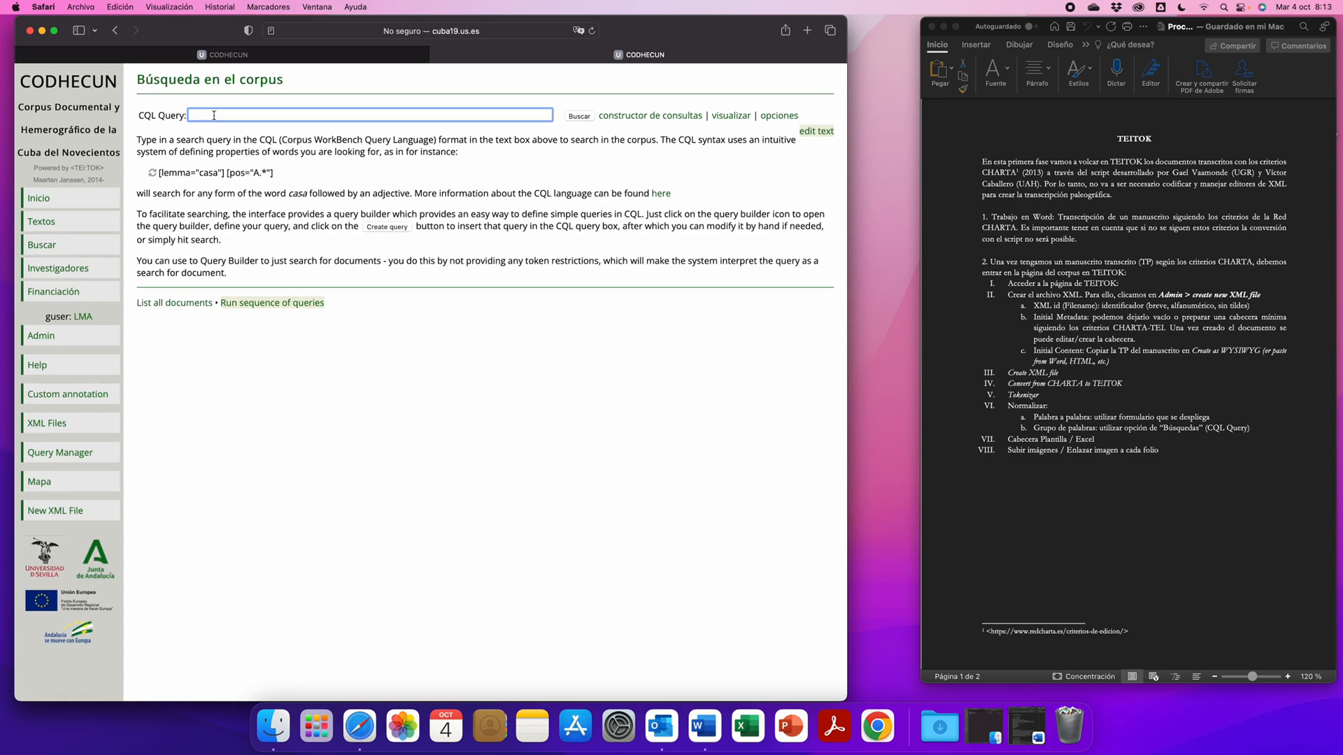
{"action": "type", "text": "á"}
{"action": "left_click", "coordinate": [571, 120]}
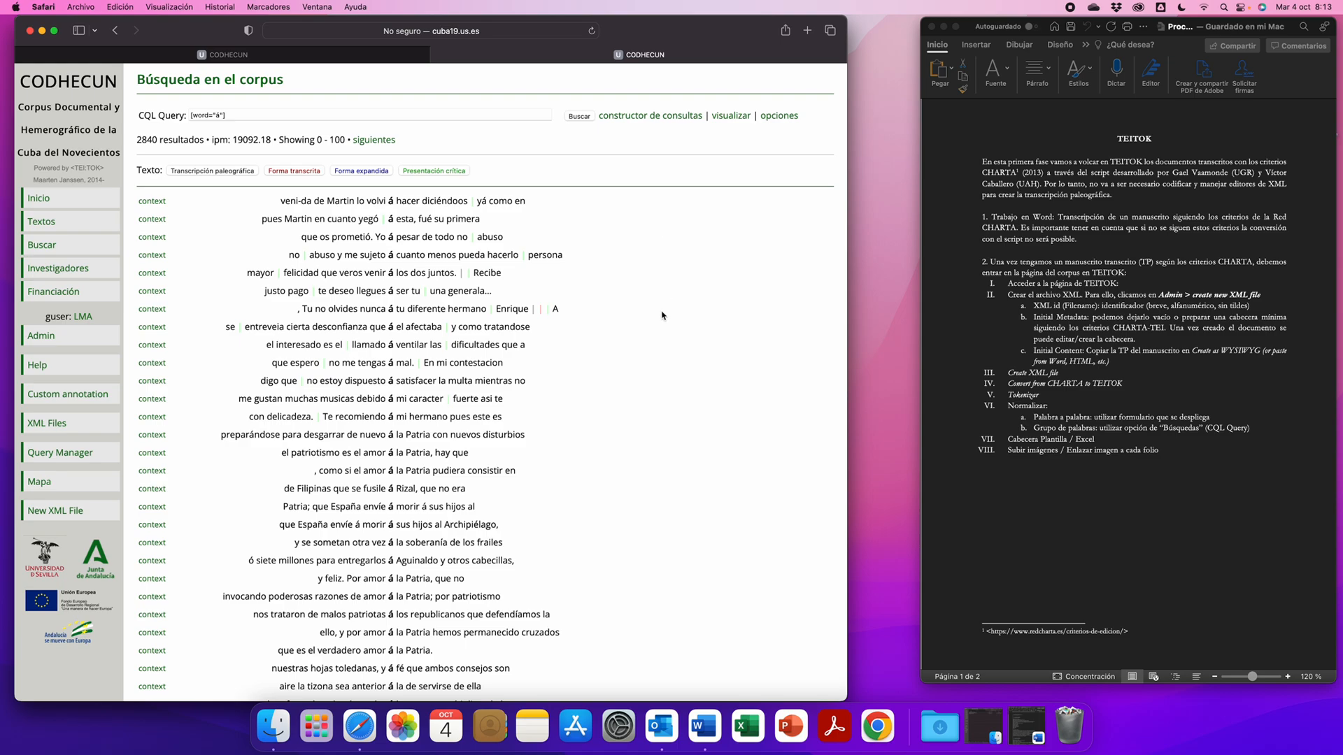
- Show the results for "á" as Transcripción paleográfica and review them down to the frequency options, including the collocation choices
{"action": "left_click", "coordinate": [221, 175]}
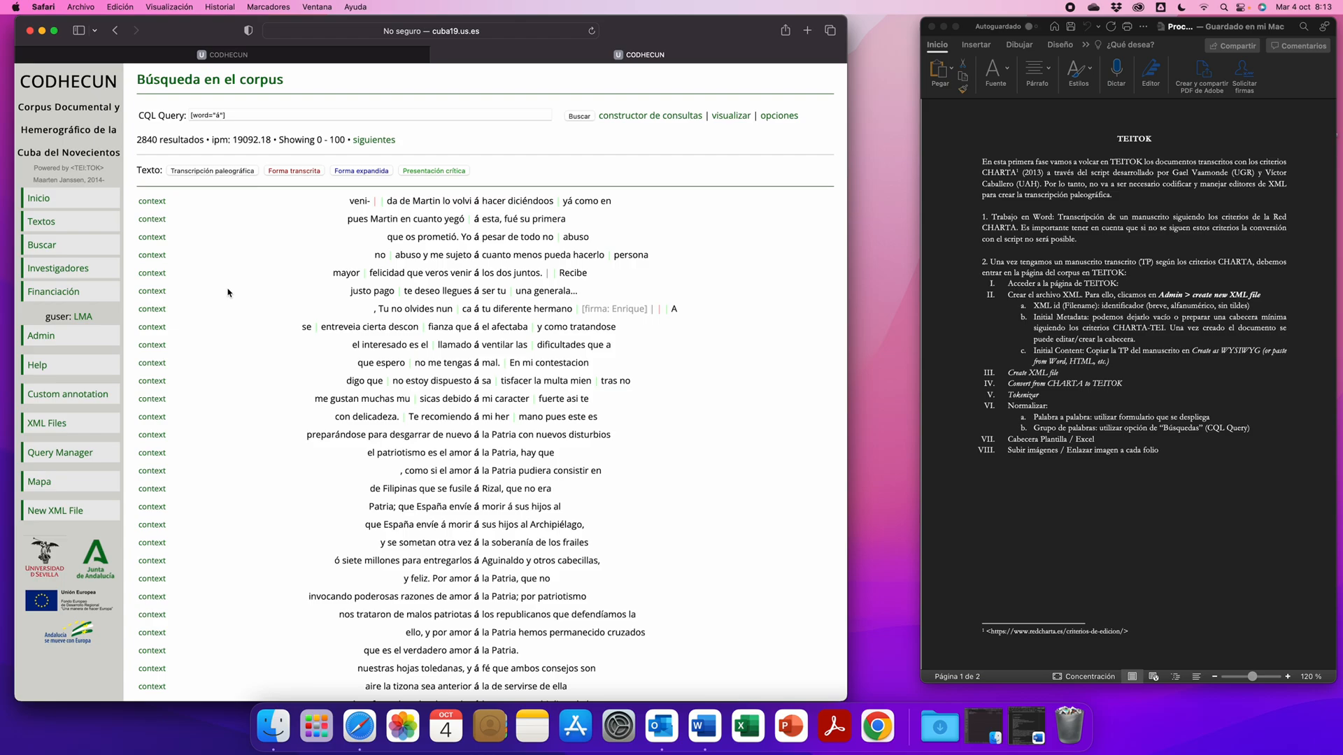
{"action": "scroll", "coordinate": [228, 292], "scroll_direction": "down", "scroll_amount": 20}
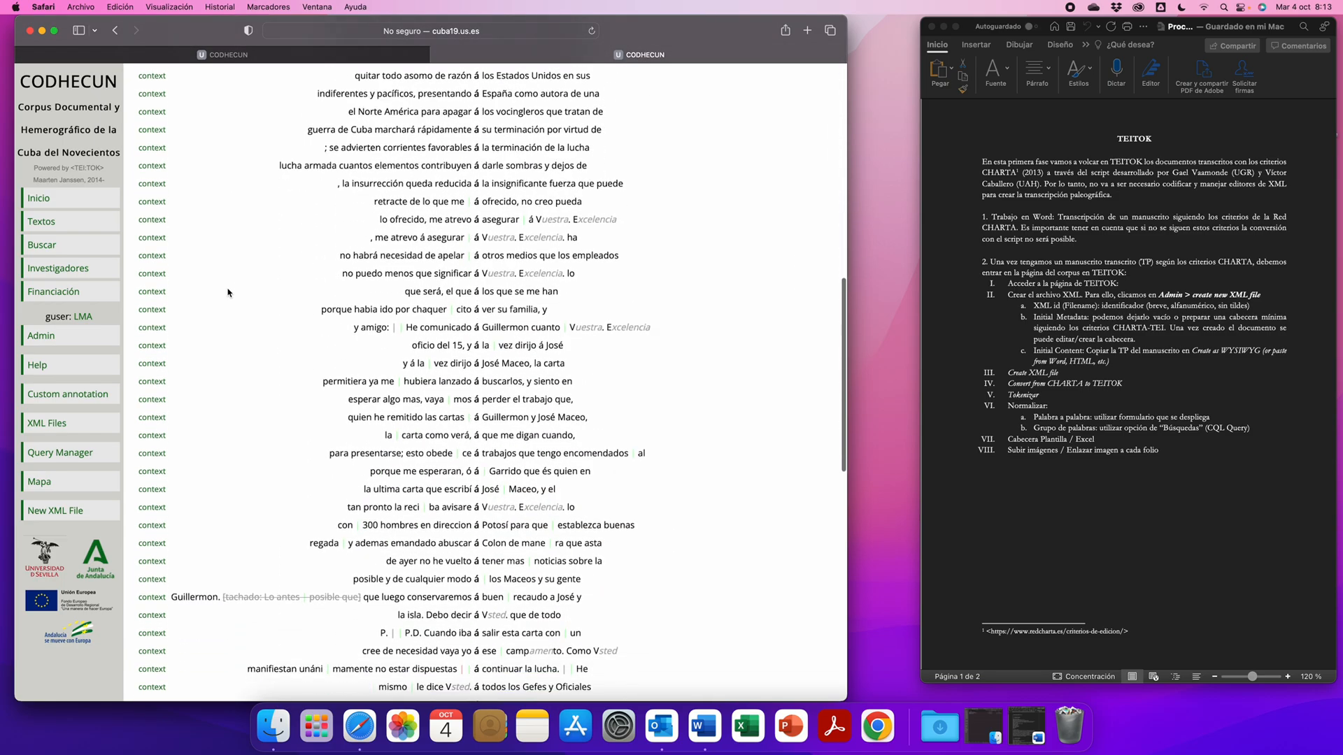
{"action": "scroll", "coordinate": [227, 292], "scroll_direction": "down", "scroll_amount": 10}
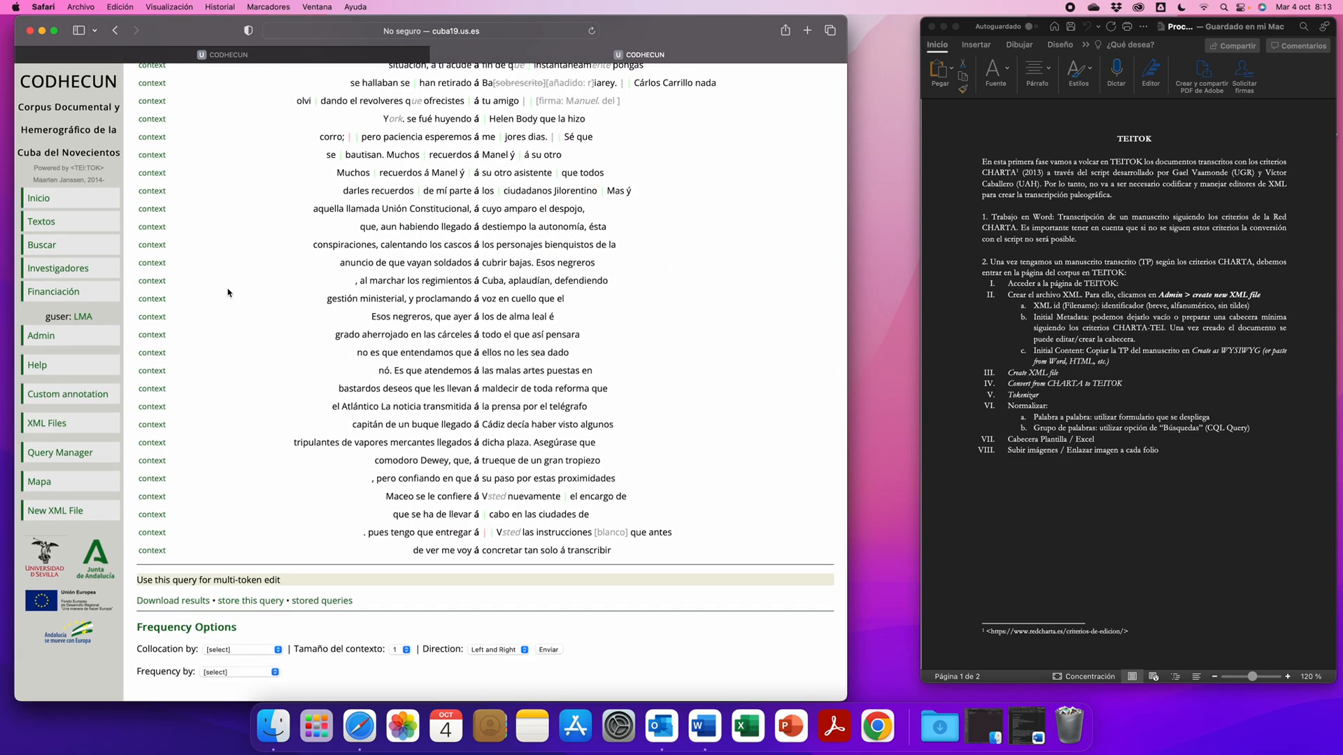
{"action": "scroll", "coordinate": [234, 299], "scroll_direction": "down", "scroll_amount": 1}
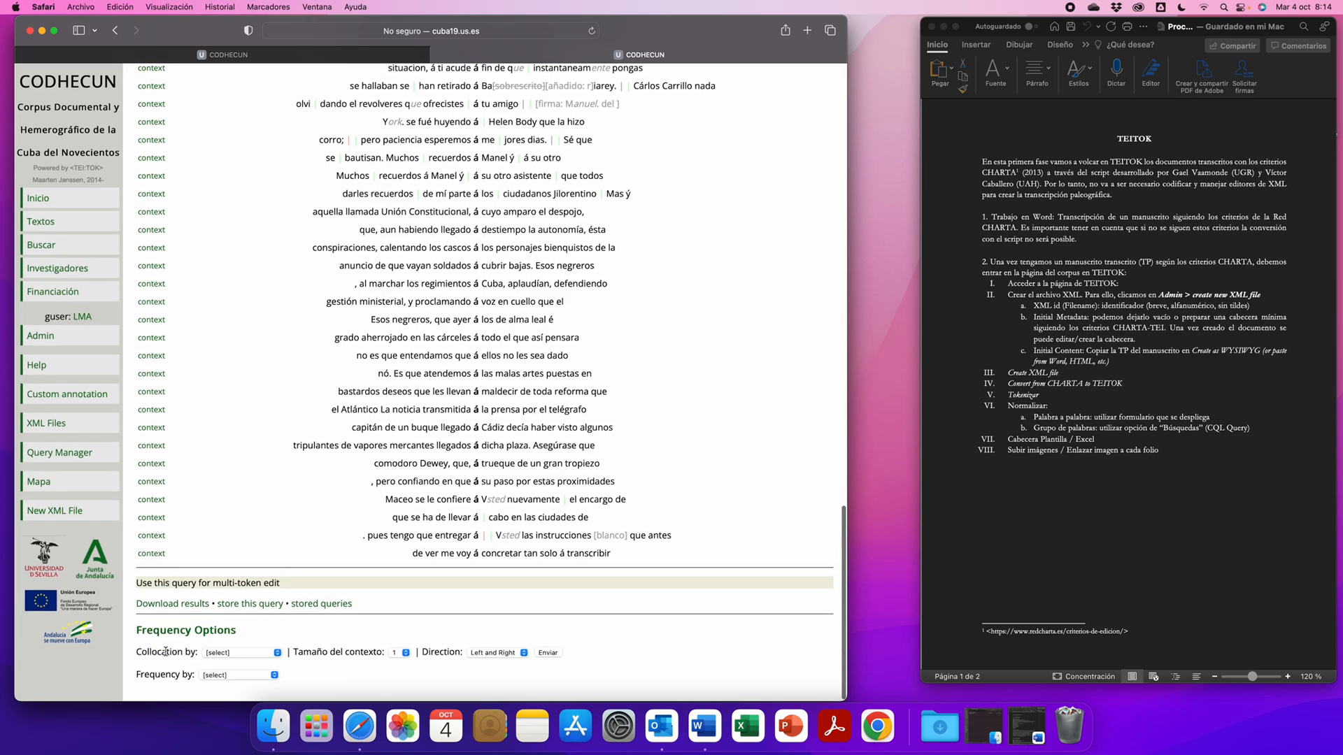
{"action": "left_click", "coordinate": [242, 652]}
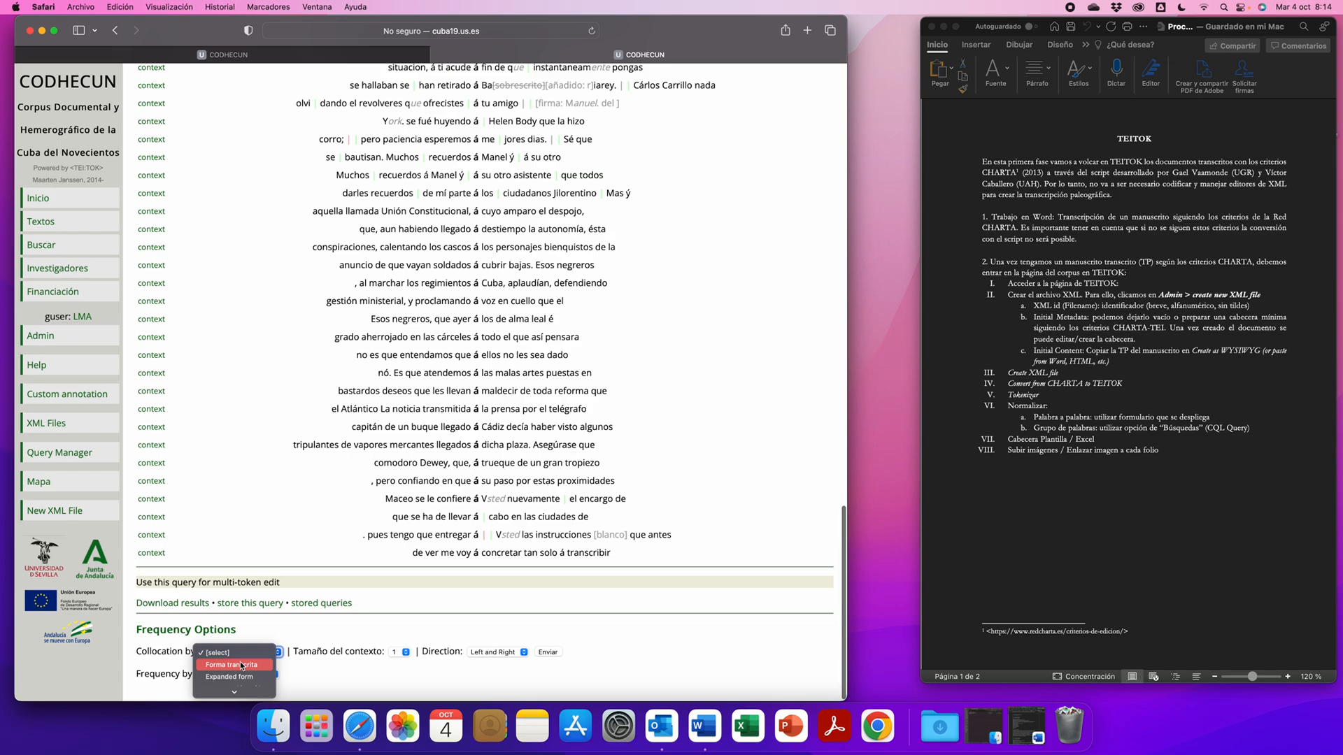
{"action": "scroll", "coordinate": [242, 666], "scroll_direction": "down", "scroll_amount": 2}
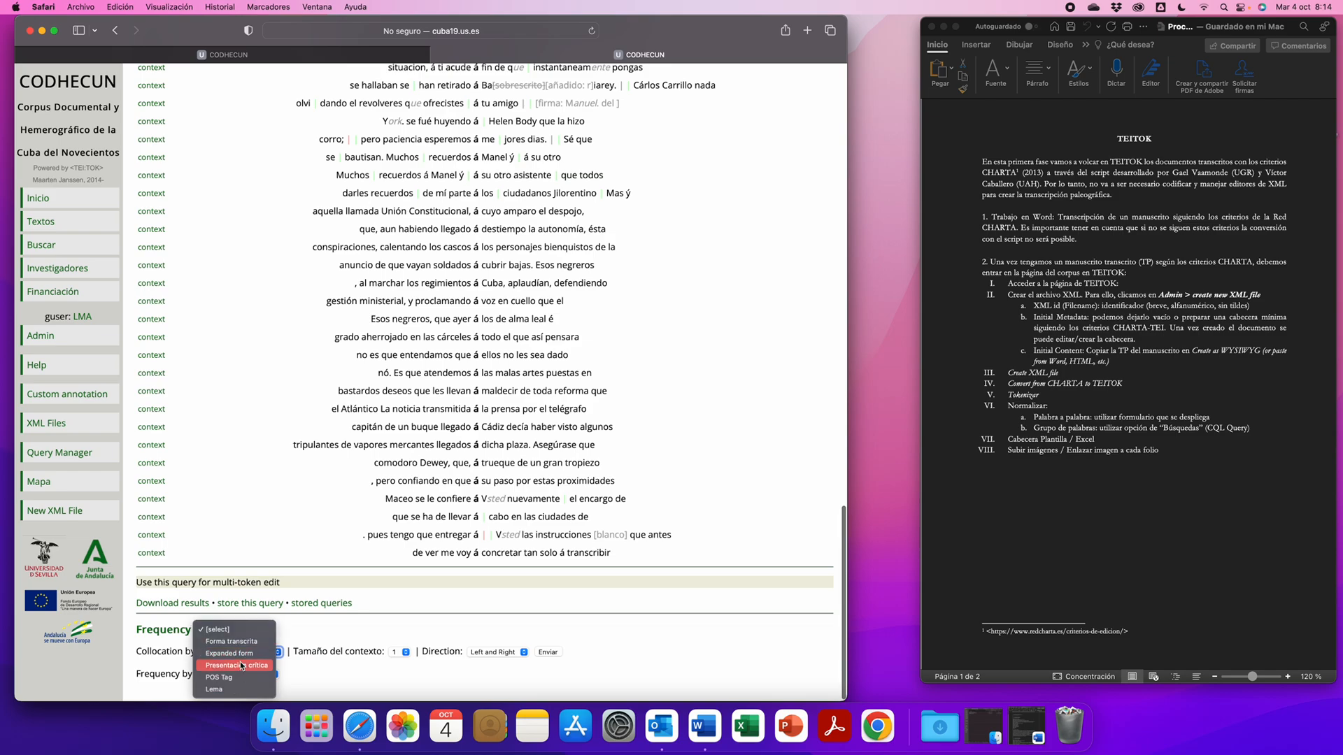
{"action": "left_click", "coordinate": [680, 645]}
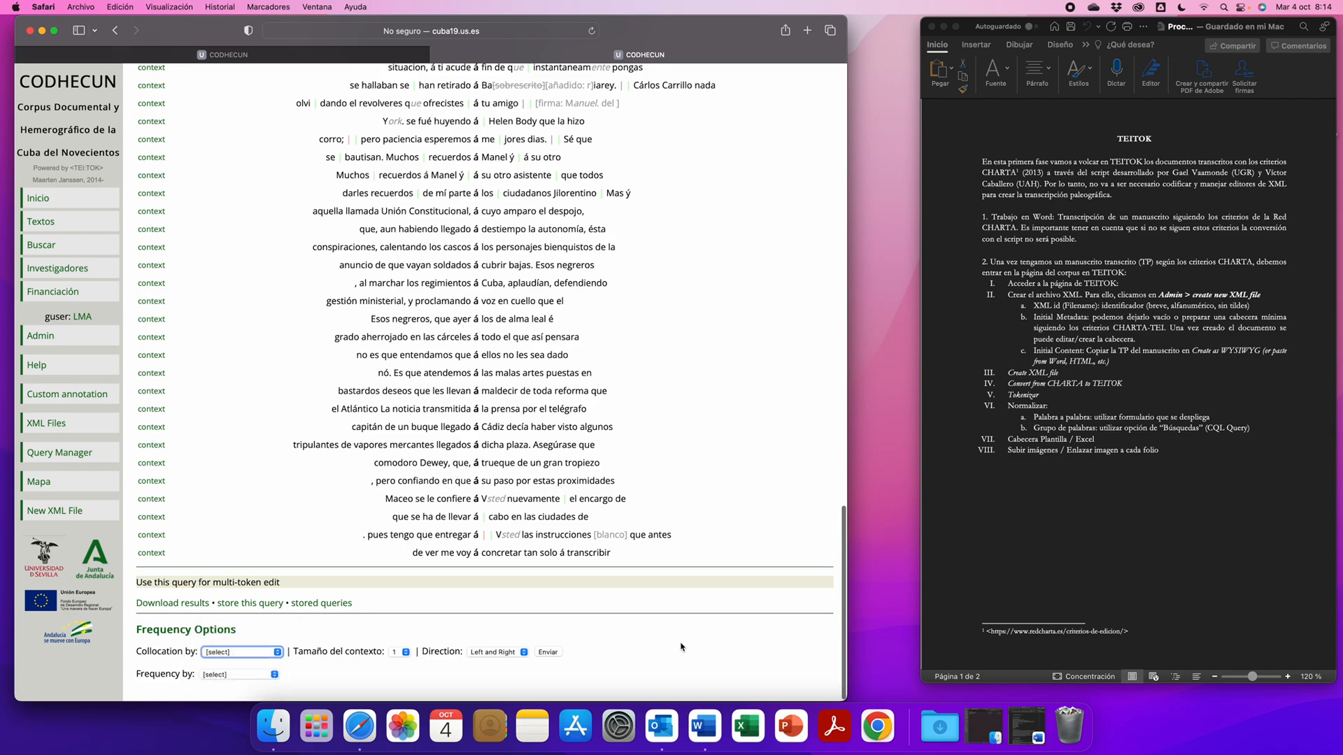
- Use the "á" query for a multi-token edit and enter "á" as Transcribed form and "a" as Critical form
{"action": "left_click", "coordinate": [209, 583]}
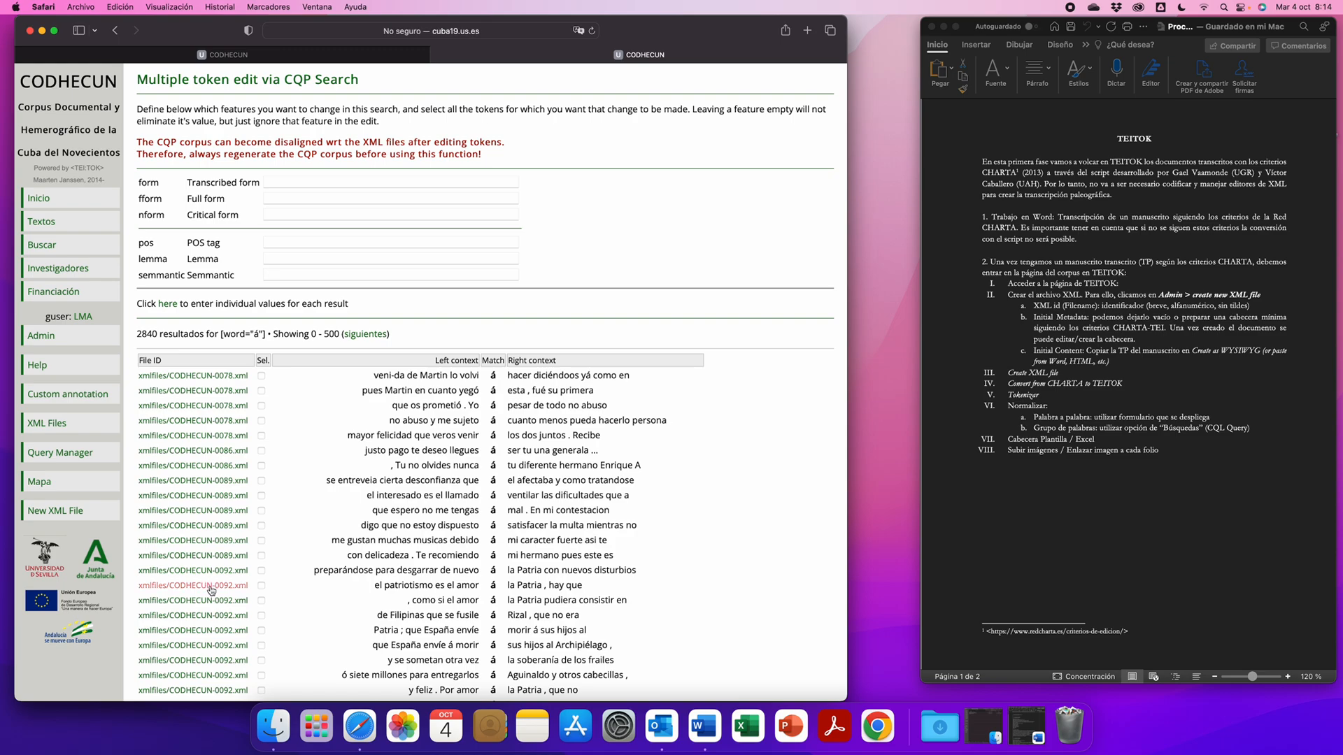
{"action": "left_click", "coordinate": [307, 181]}
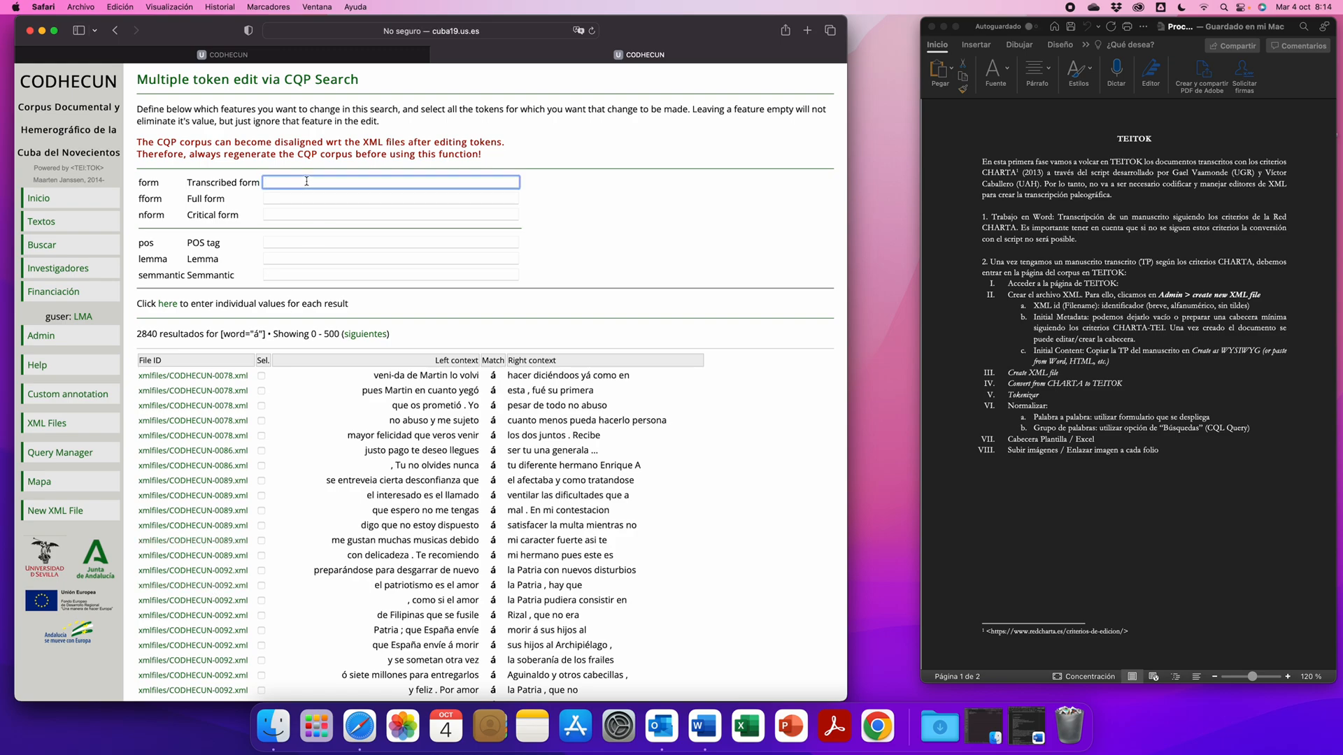
{"action": "type", "text": "´a"}
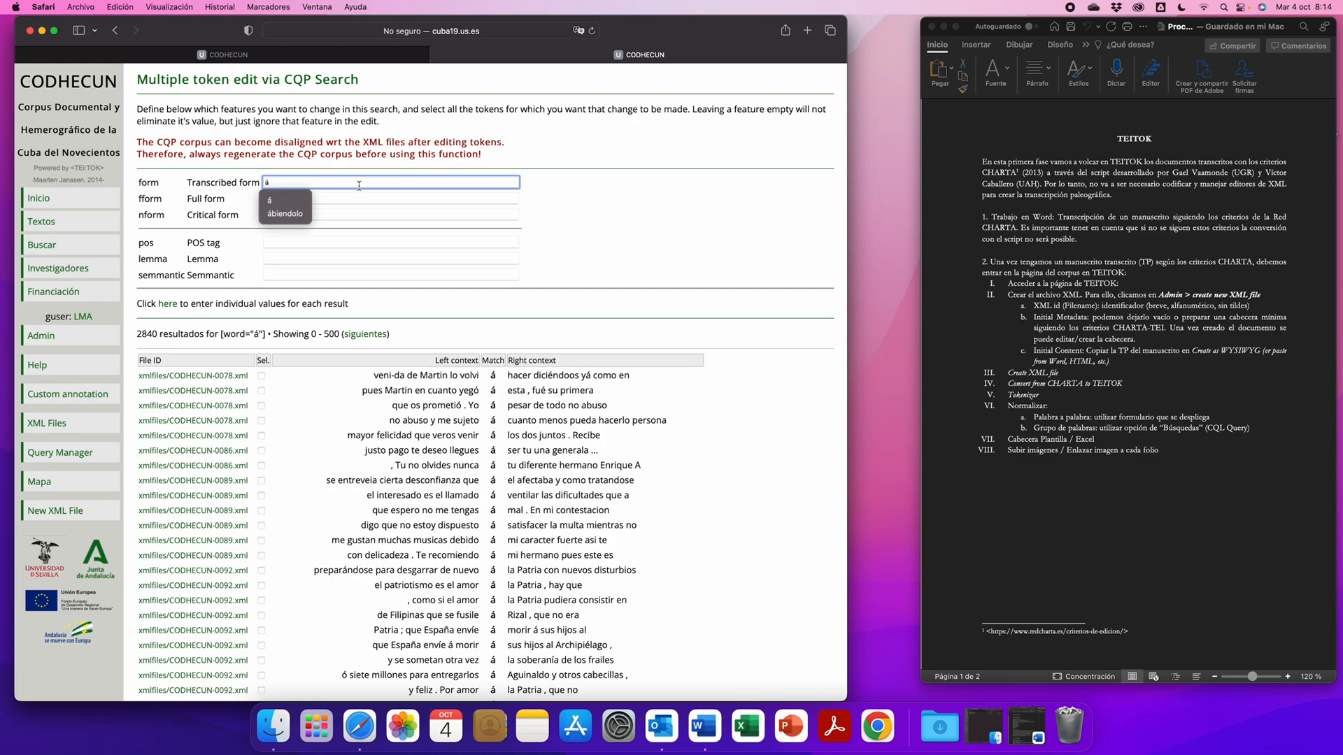
{"action": "left_click", "coordinate": [355, 216]}
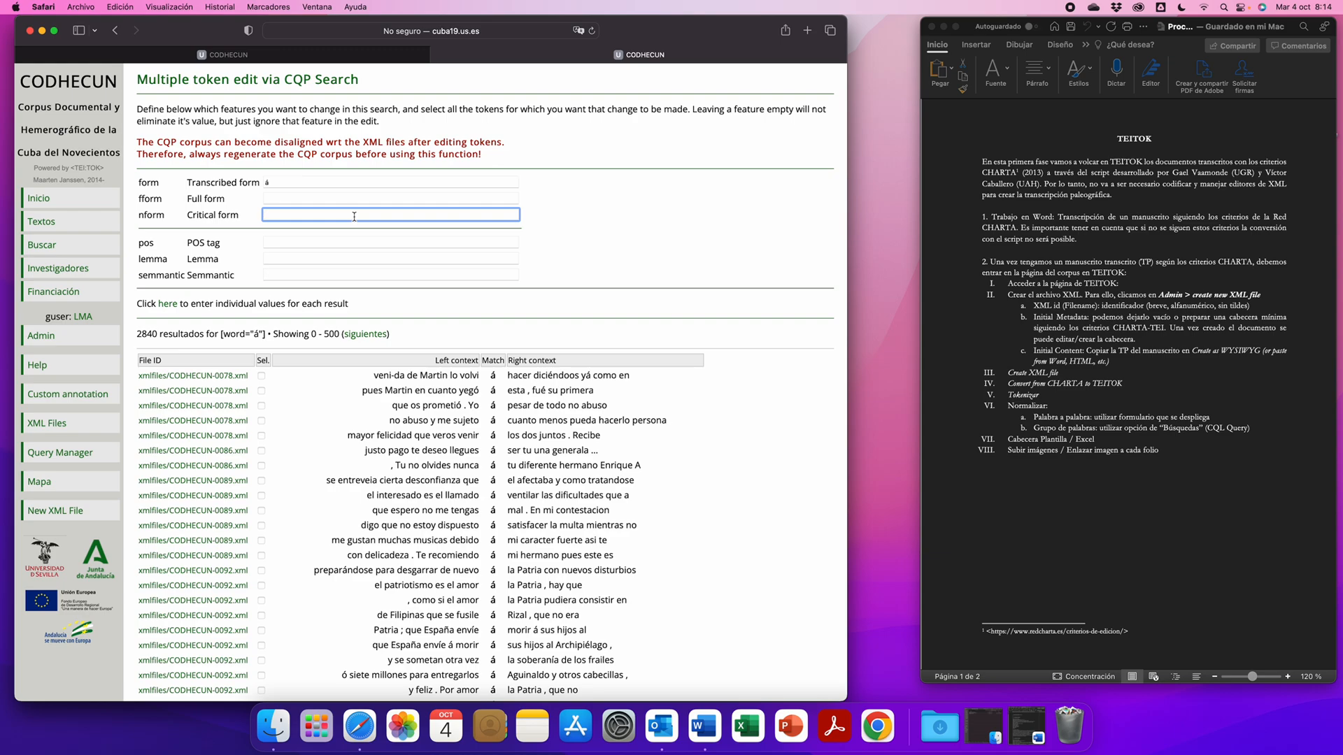
{"action": "type", "text": "a"}
{"action": "left_click", "coordinate": [633, 242]}
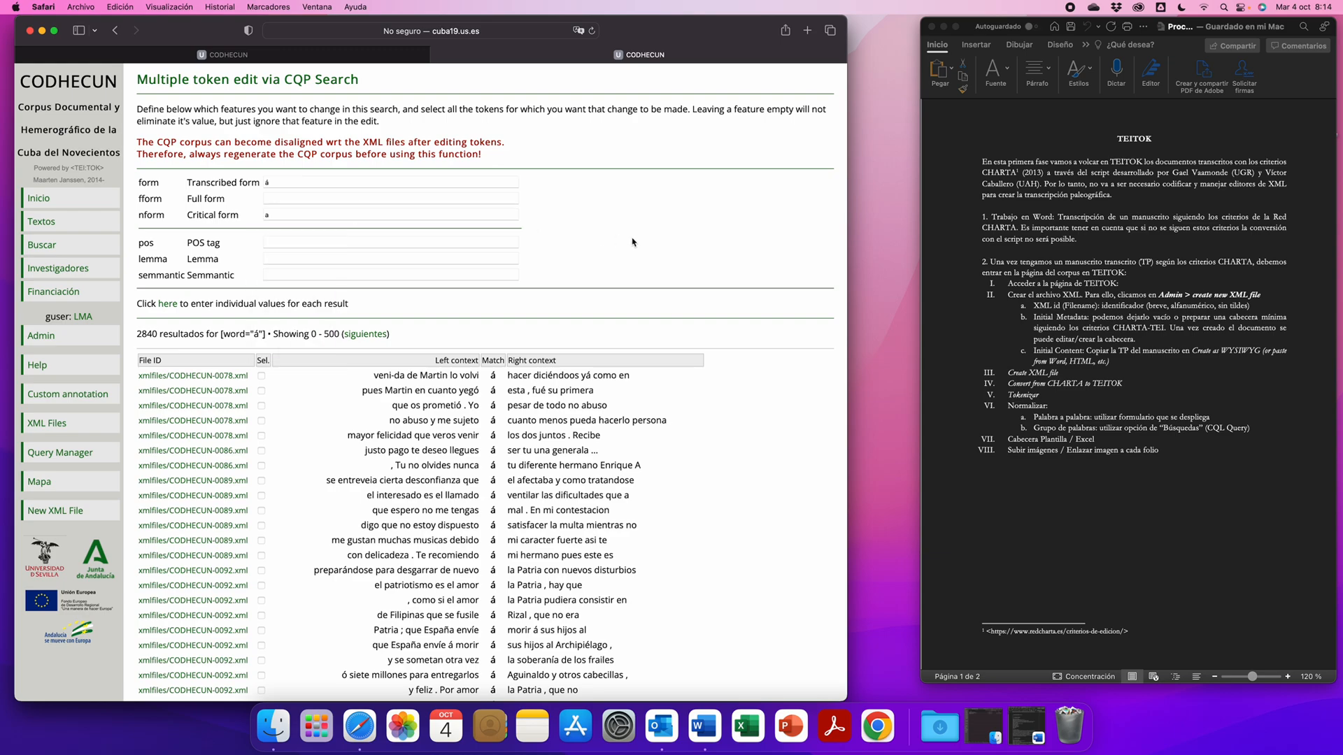
- Select all the listed "á" tokens for the multi-token edit
{"action": "scroll", "coordinate": [632, 243], "scroll_direction": "down", "scroll_amount": 15}
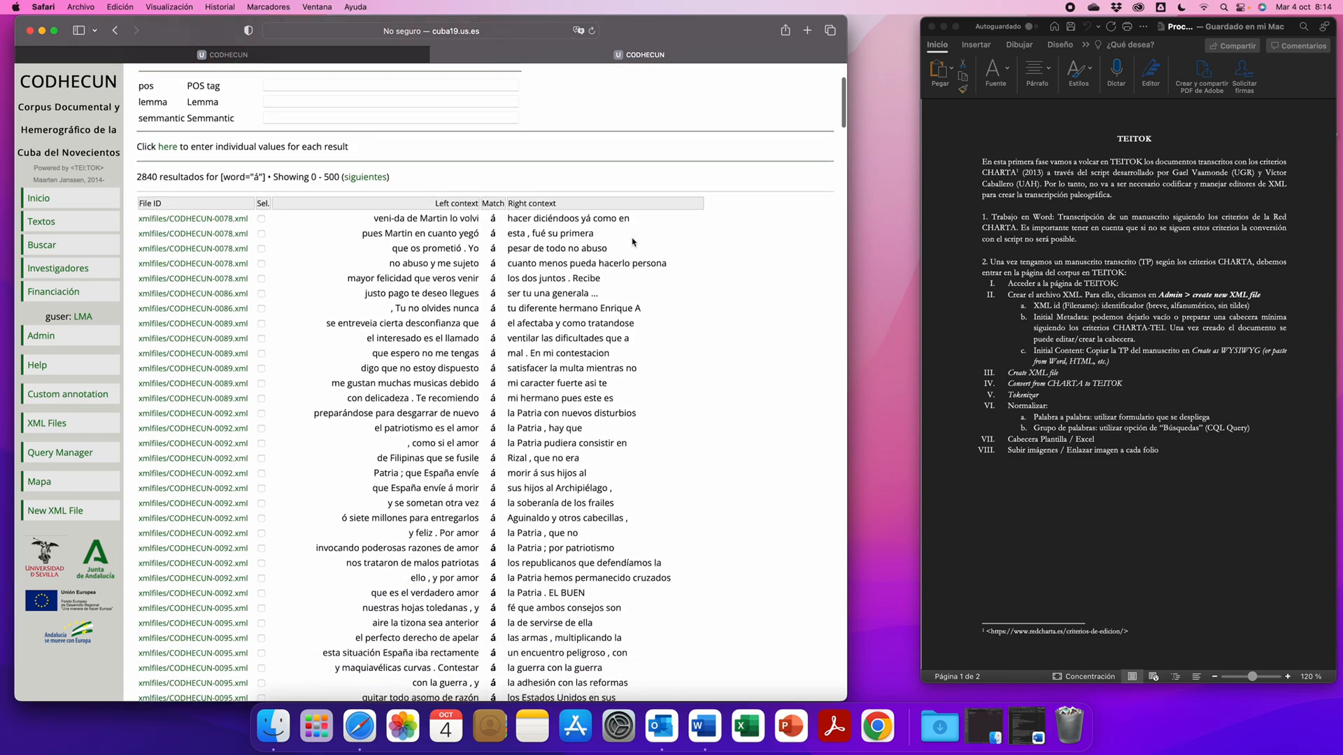
{"action": "scroll", "coordinate": [632, 242], "scroll_direction": "down", "scroll_amount": 20}
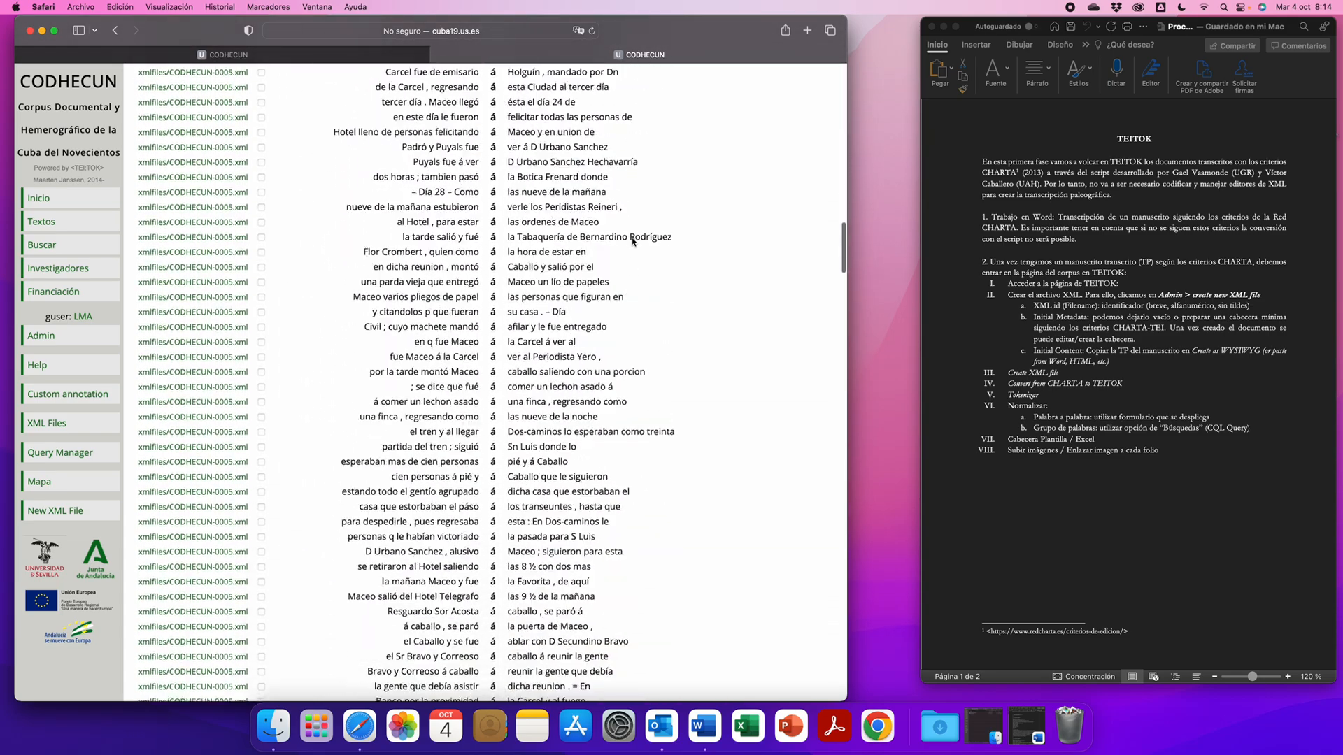
{"action": "scroll", "coordinate": [633, 243], "scroll_direction": "down", "scroll_amount": 20}
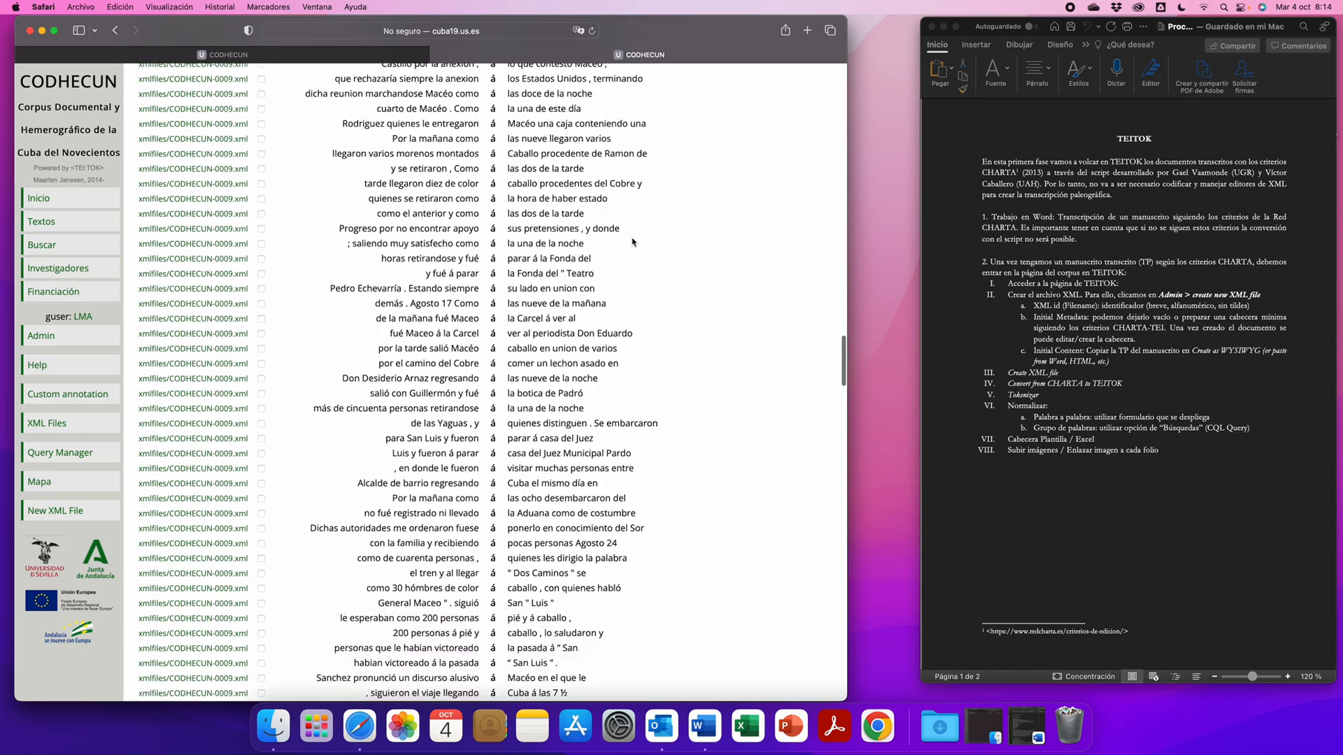
{"action": "scroll", "coordinate": [632, 243], "scroll_direction": "down", "scroll_amount": 20}
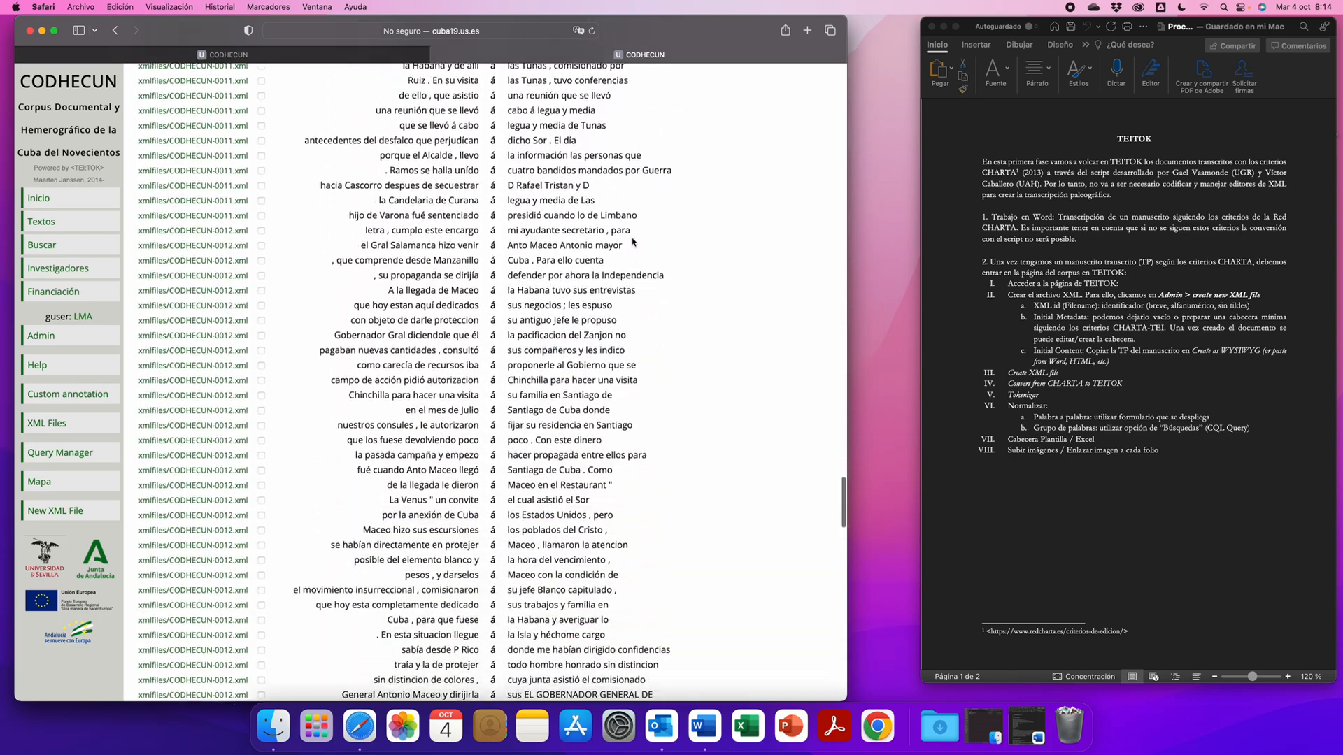
{"action": "scroll", "coordinate": [632, 243], "scroll_direction": "down", "scroll_amount": 10}
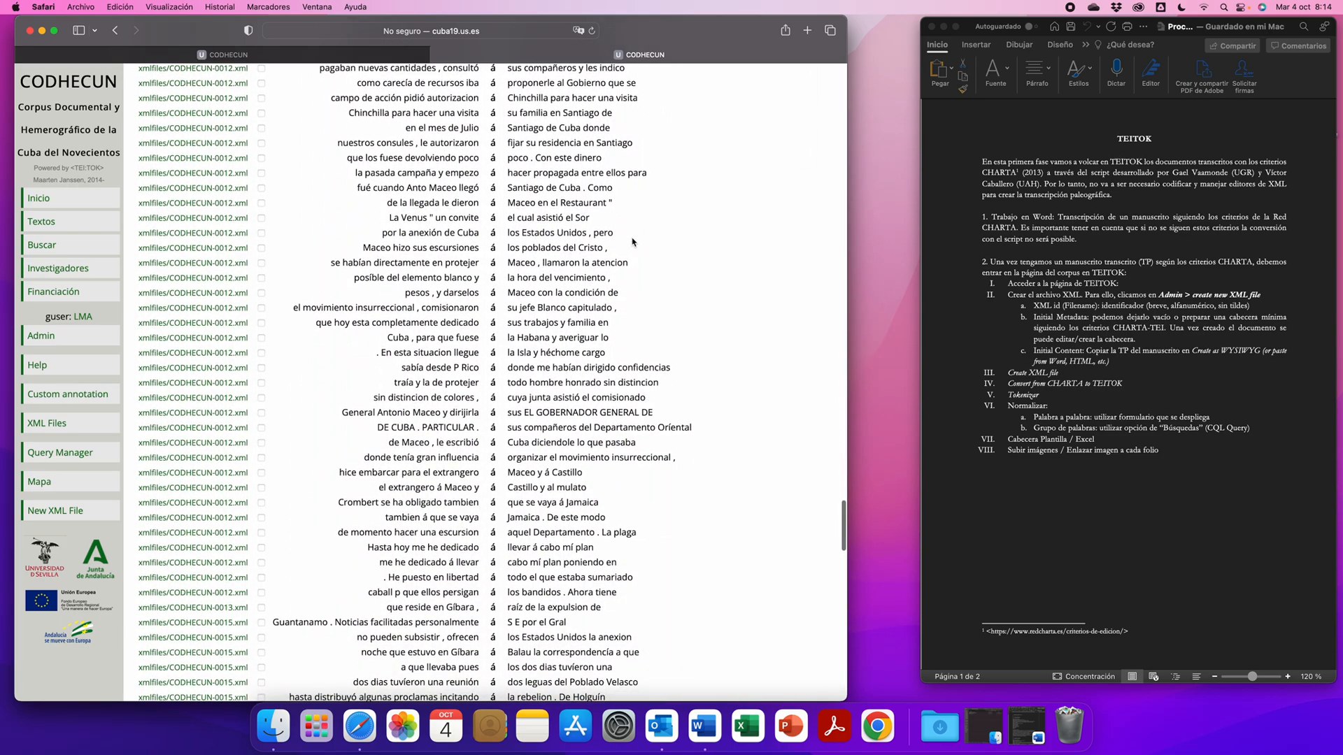
{"action": "scroll", "coordinate": [633, 242], "scroll_direction": "down", "scroll_amount": 20}
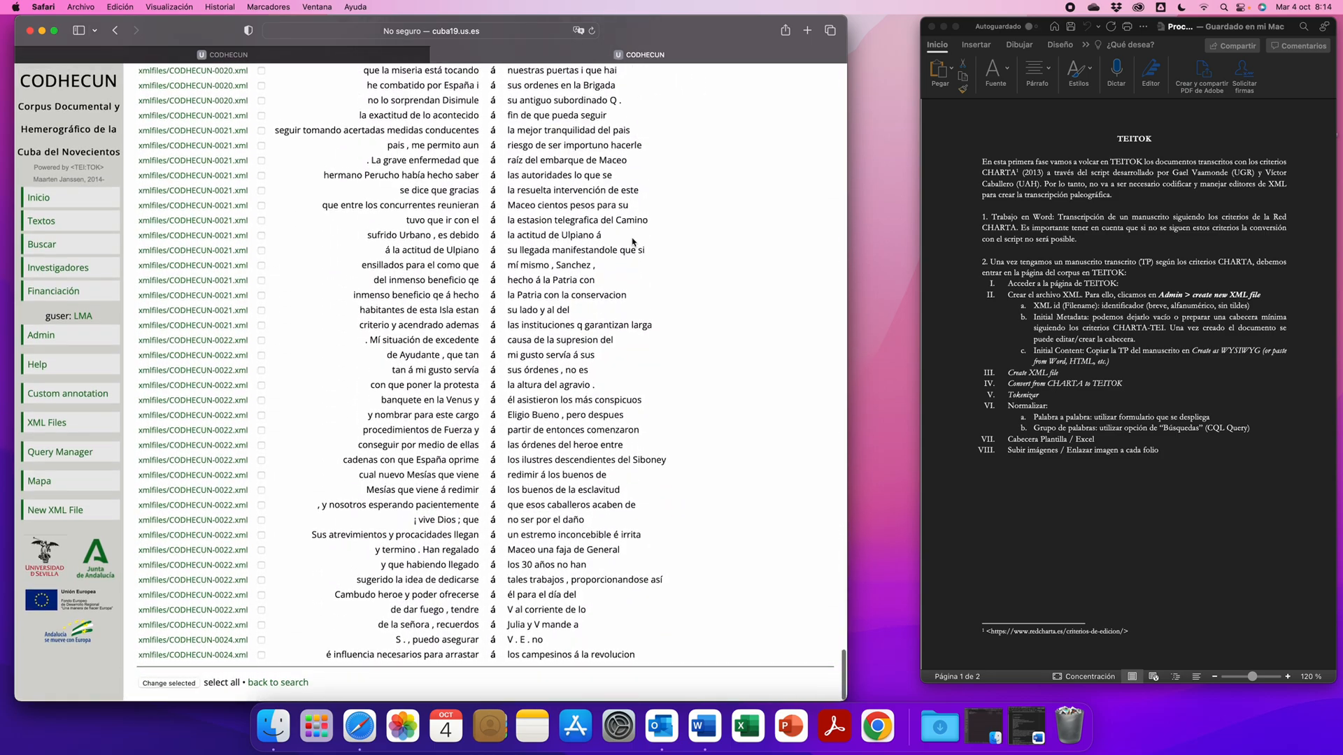
{"action": "left_click", "coordinate": [222, 685]}
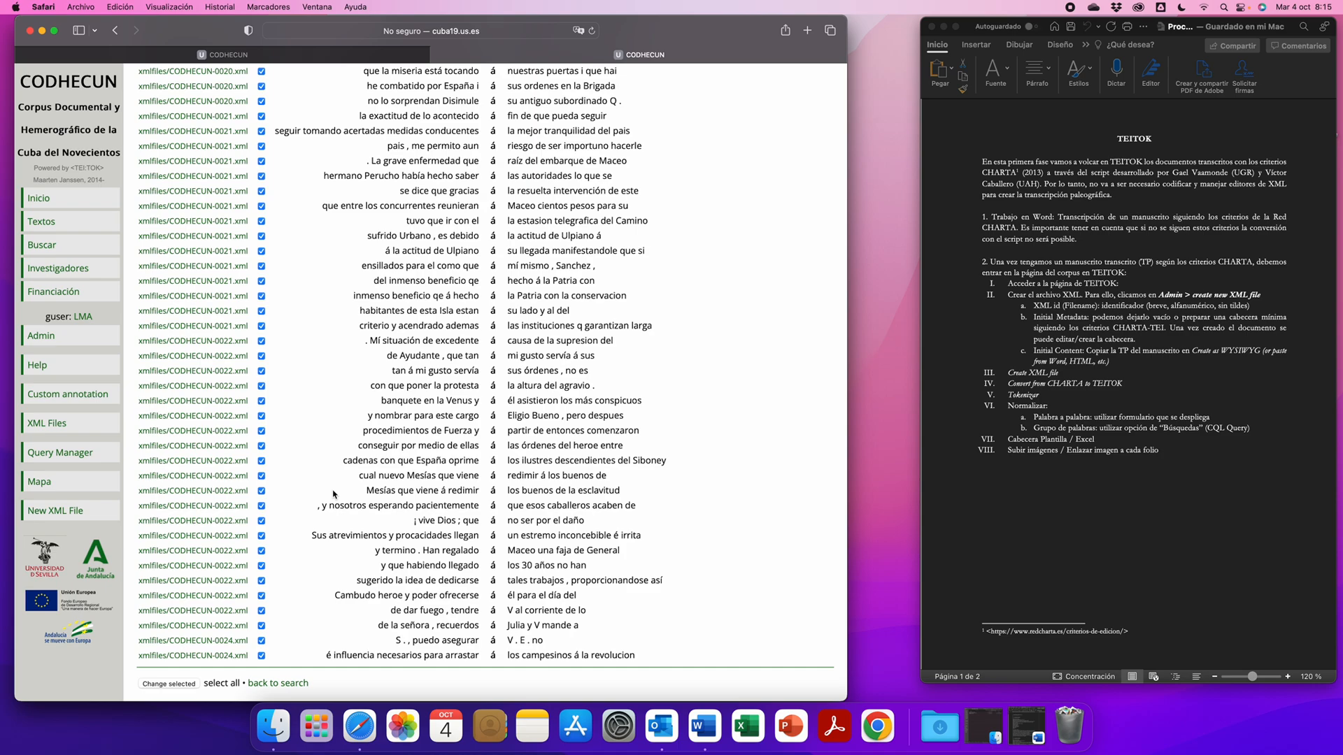
- Review the selected "á" occurrences in their contexts, examining neighbouring words such as órden and Macéo, and return to the form values
{"action": "scroll", "coordinate": [333, 494], "scroll_direction": "up", "scroll_amount": 2}
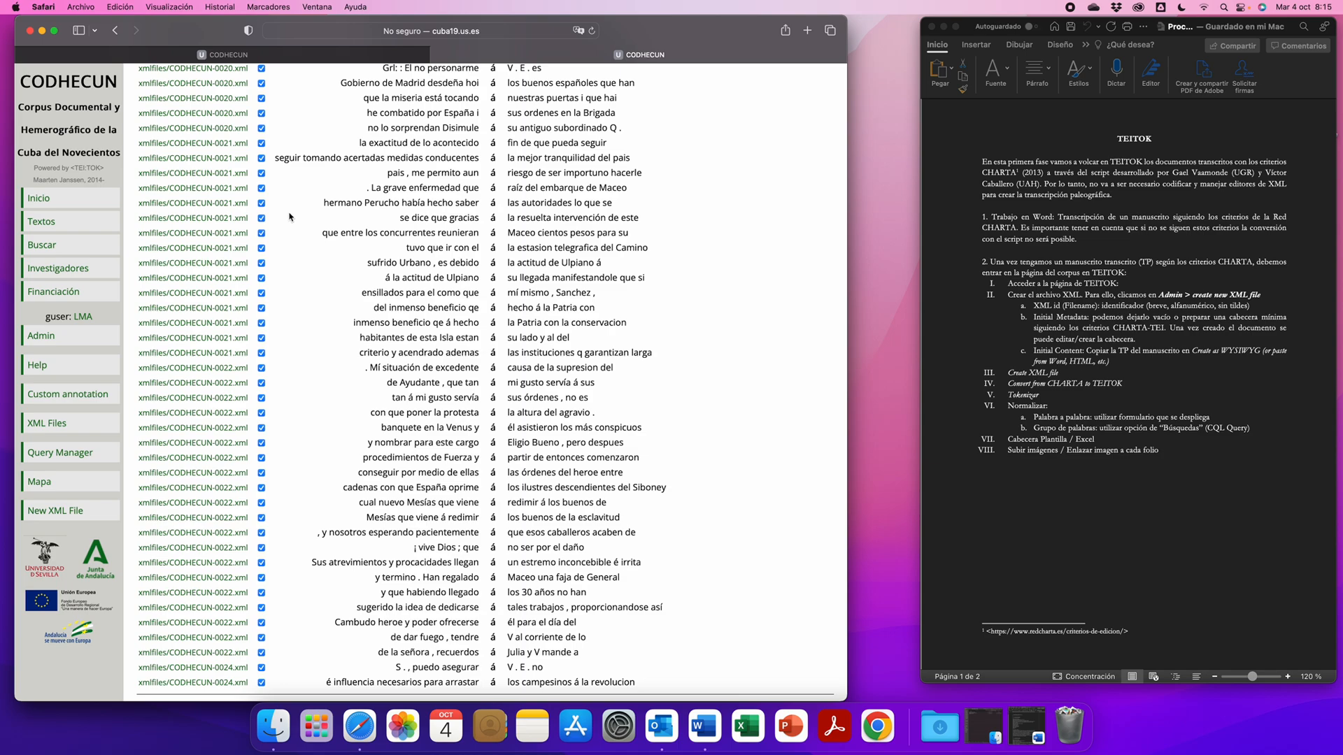
{"action": "scroll", "coordinate": [290, 217], "scroll_direction": "down", "scroll_amount": 2}
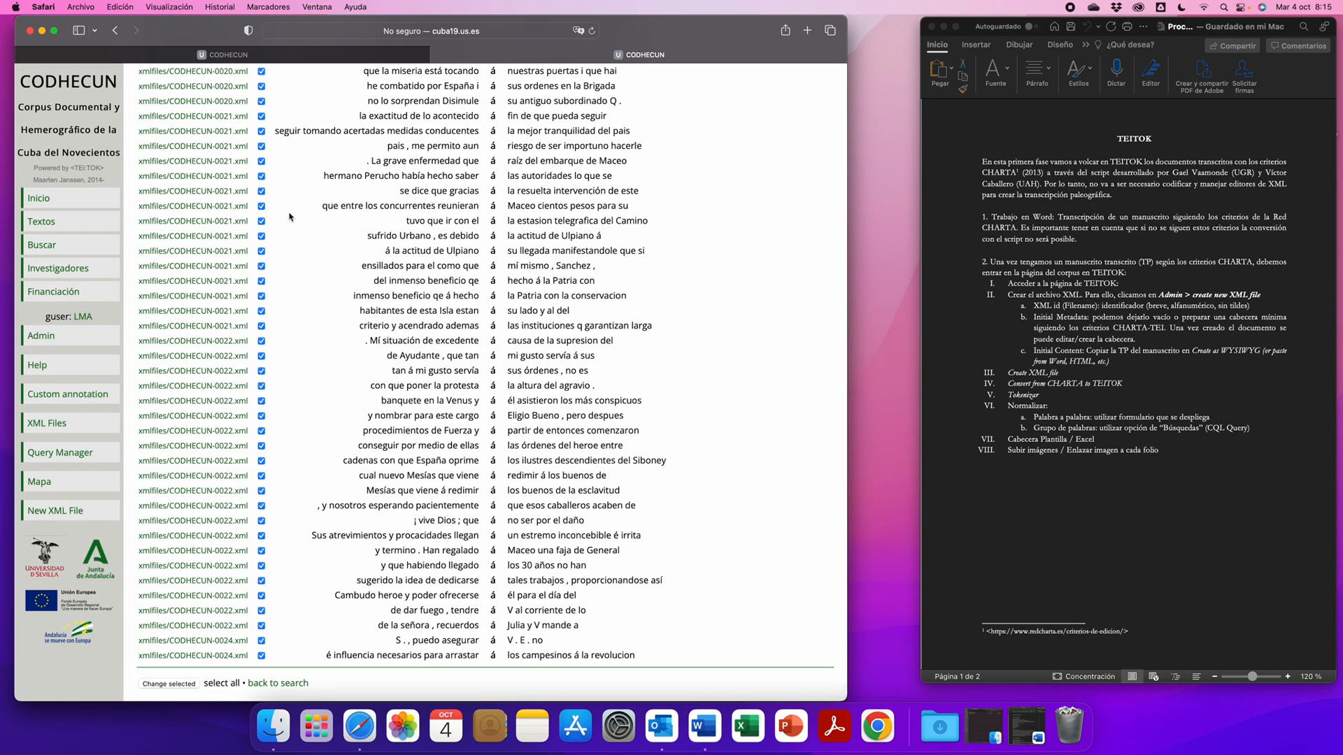
{"action": "scroll", "coordinate": [289, 217], "scroll_direction": "up", "scroll_amount": 8}
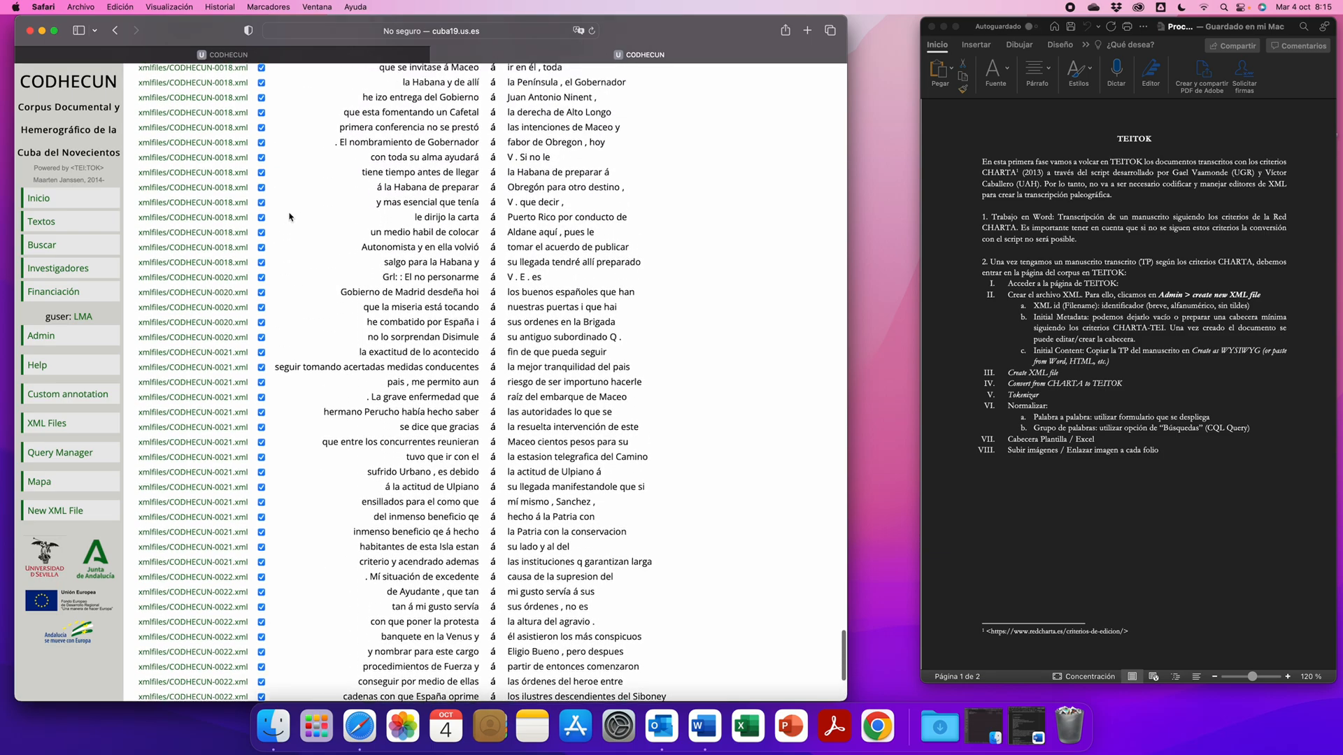
{"action": "scroll", "coordinate": [289, 217], "scroll_direction": "up", "scroll_amount": 6}
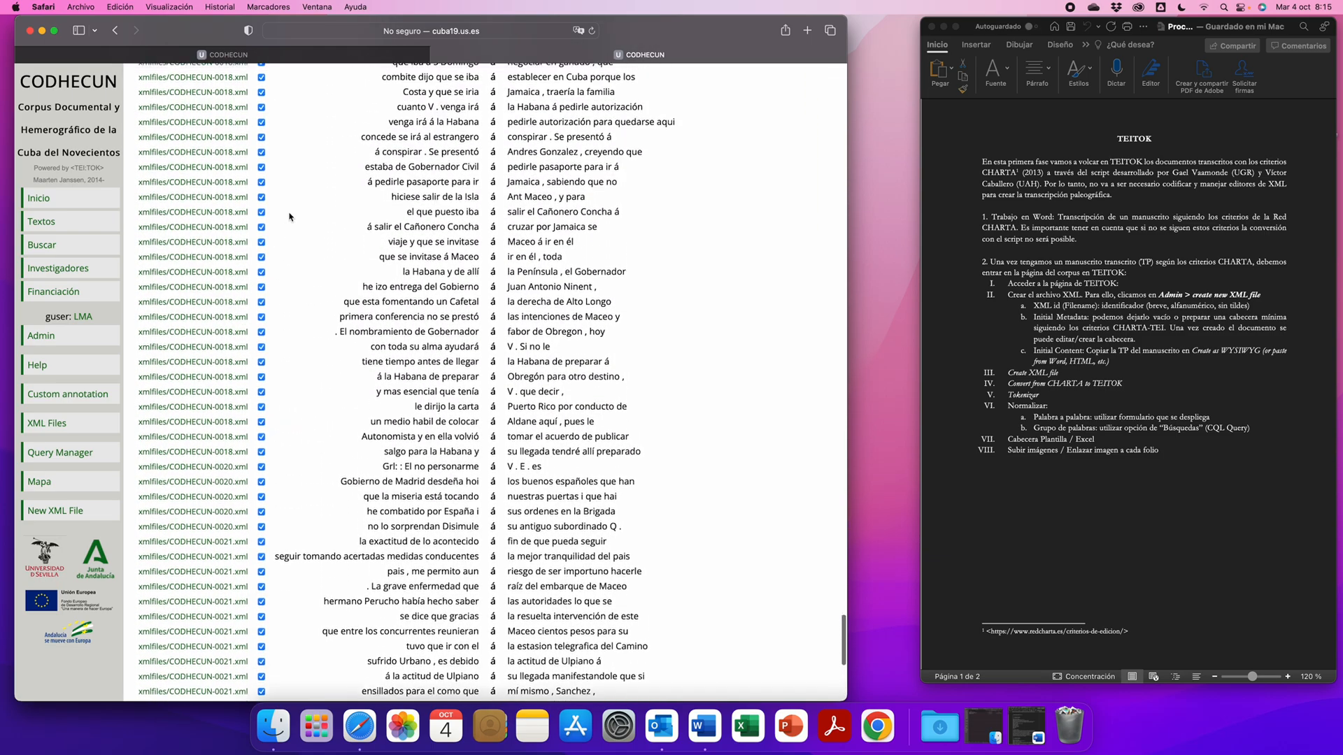
{"action": "scroll", "coordinate": [290, 217], "scroll_direction": "up", "scroll_amount": 15}
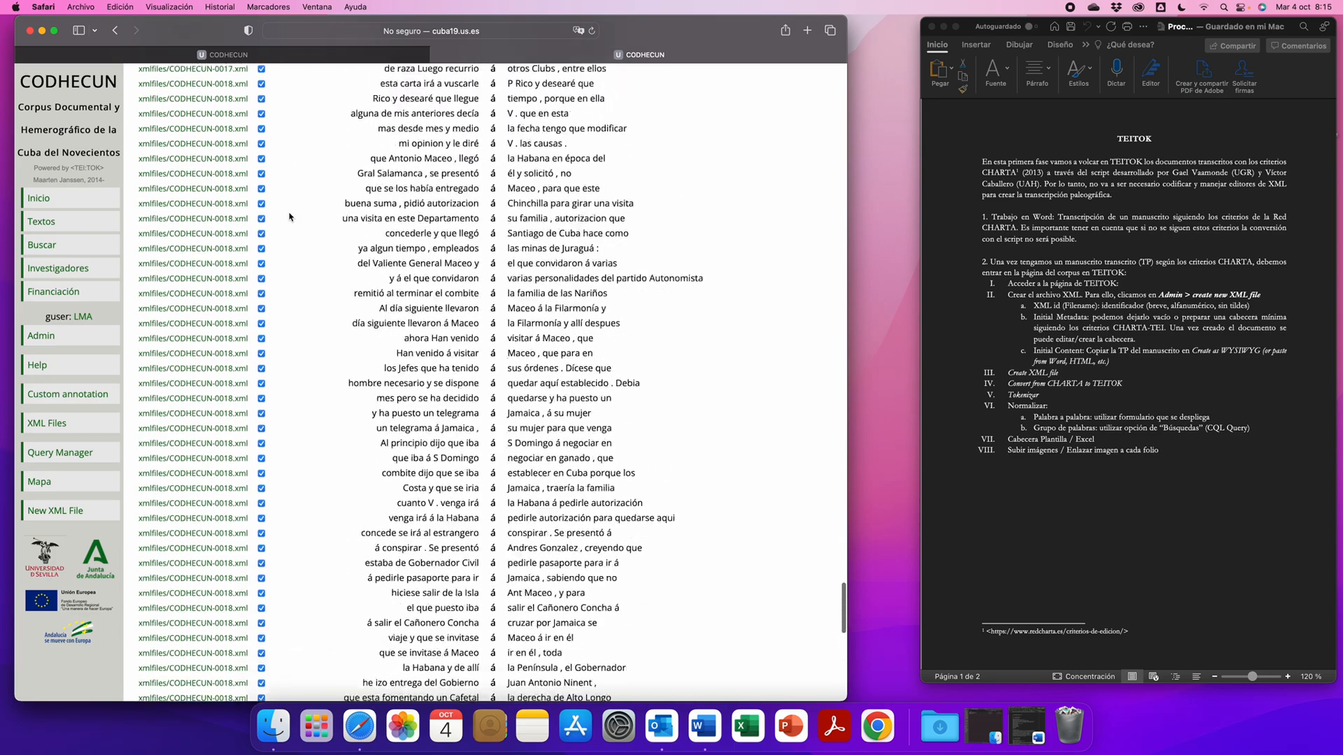
{"action": "scroll", "coordinate": [290, 217], "scroll_direction": "up", "scroll_amount": 15}
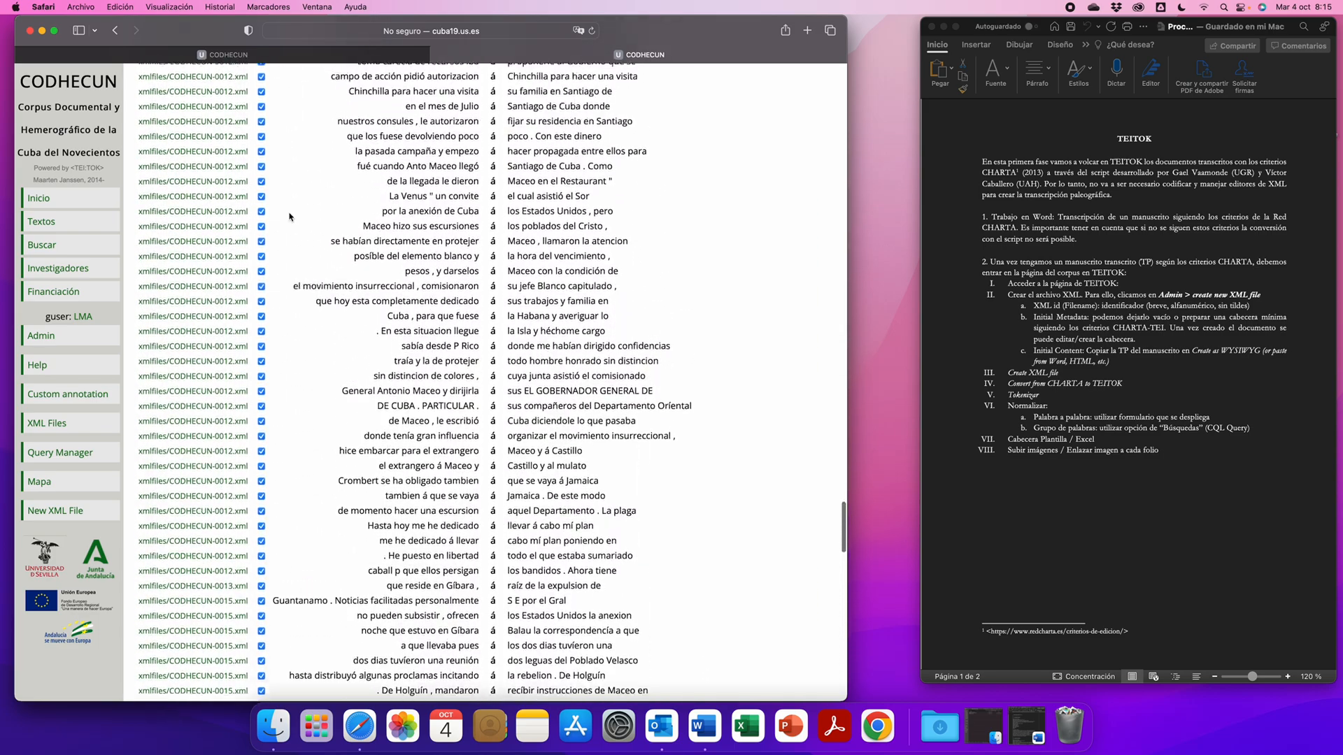
{"action": "scroll", "coordinate": [290, 217], "scroll_direction": "up", "scroll_amount": 15}
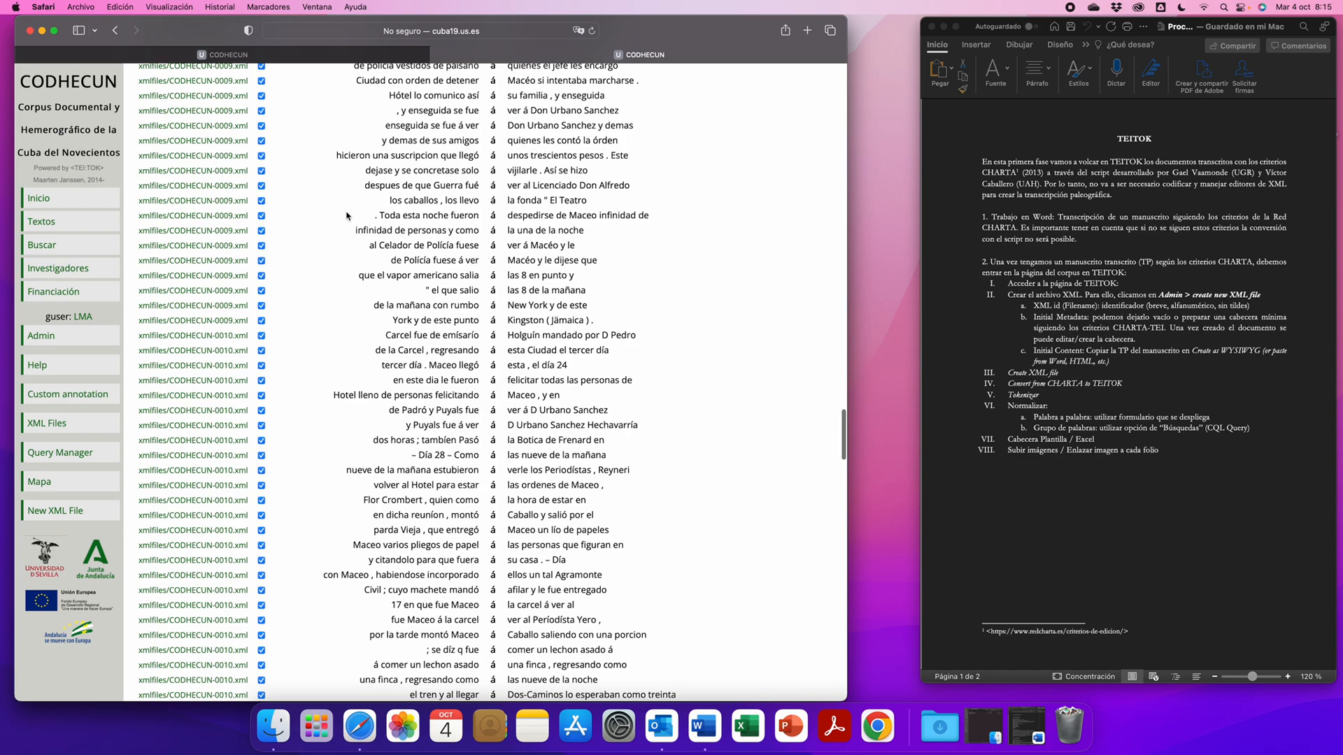
{"action": "double_click", "coordinate": [599, 142]}
{"action": "double_click", "coordinate": [522, 80]}
{"action": "scroll", "coordinate": [571, 196], "scroll_direction": "up", "scroll_amount": 20}
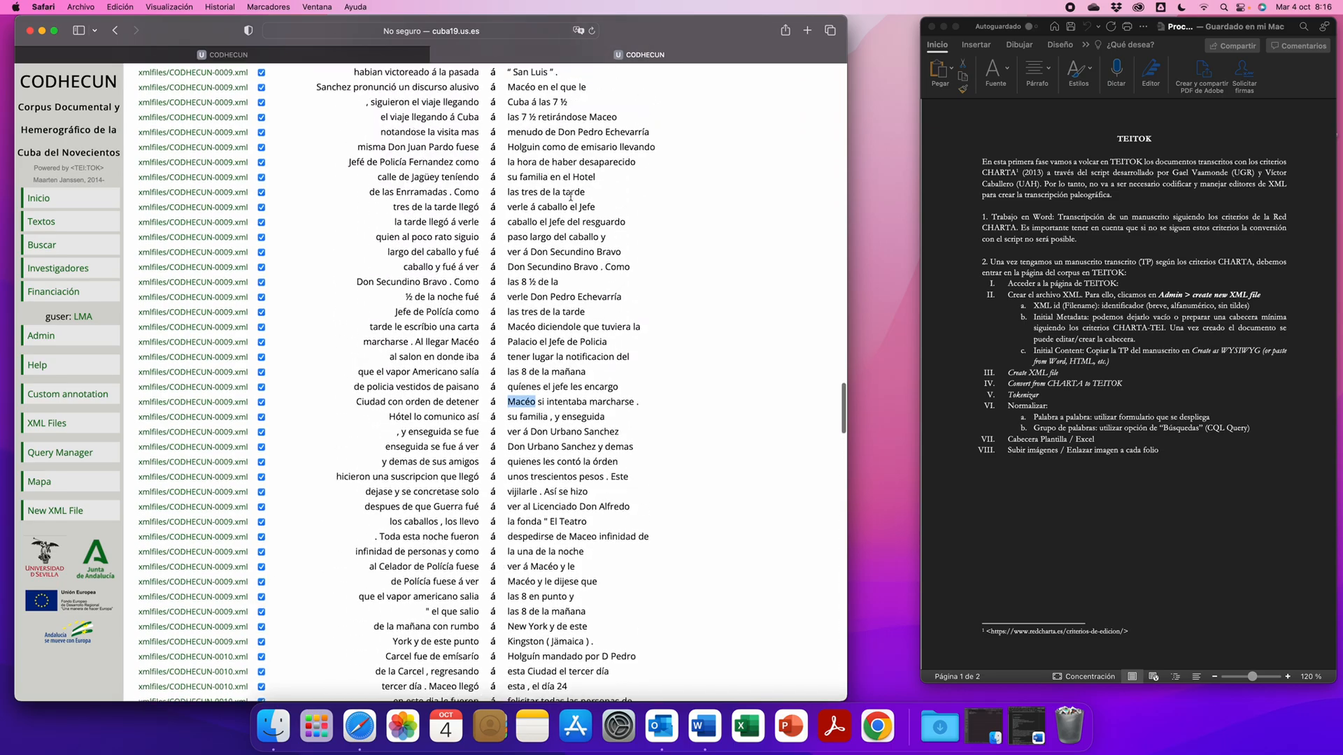
{"action": "scroll", "coordinate": [571, 197], "scroll_direction": "up", "scroll_amount": 20}
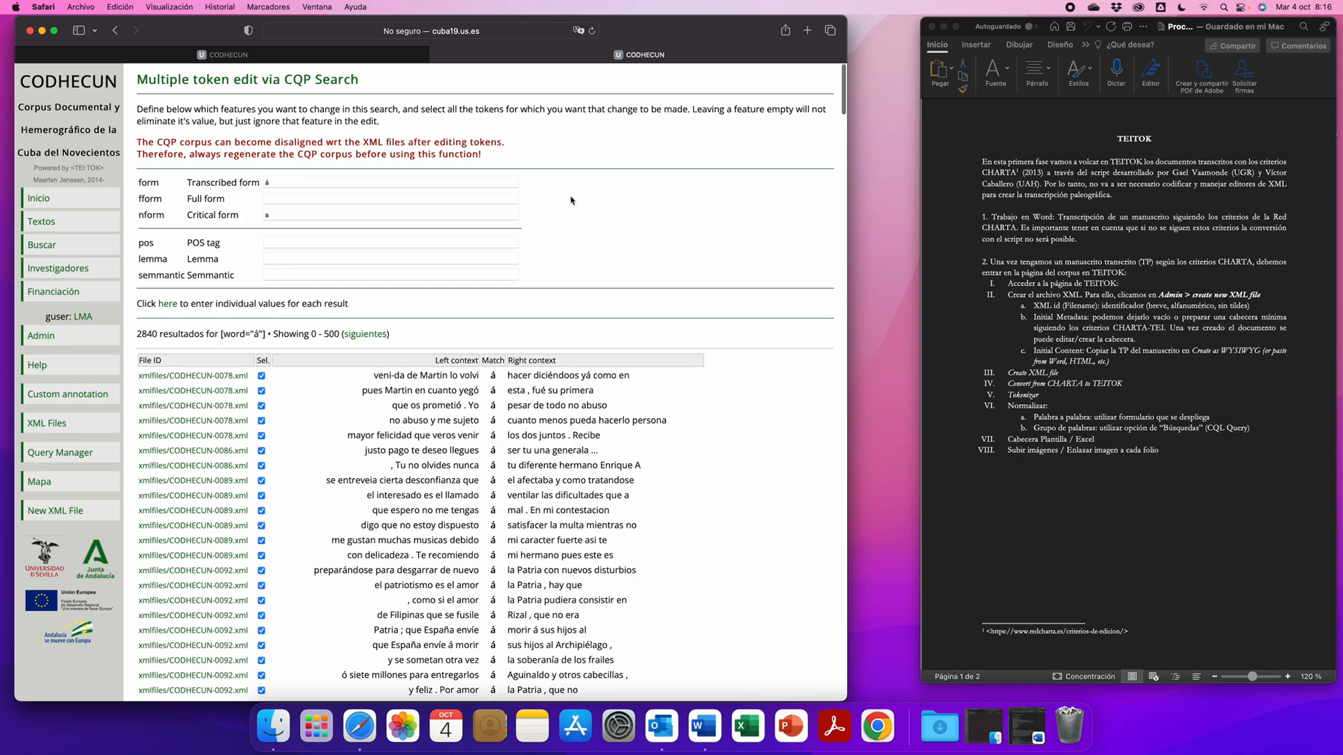
- Open CODHECUN-0001.xml from the list of corpus texts and display its text as Presentación crítica
{"action": "left_click", "coordinate": [44, 222]}
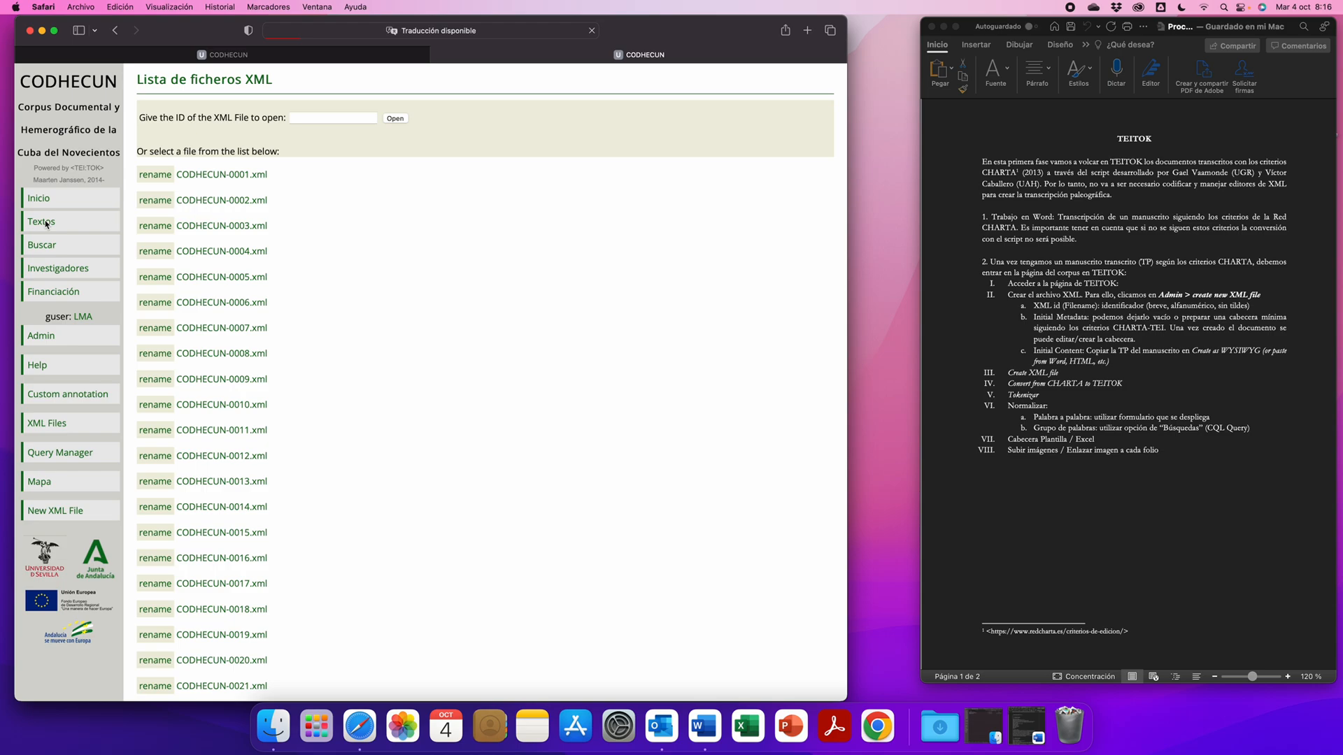
{"action": "scroll", "coordinate": [455, 328], "scroll_direction": "down", "scroll_amount": 2}
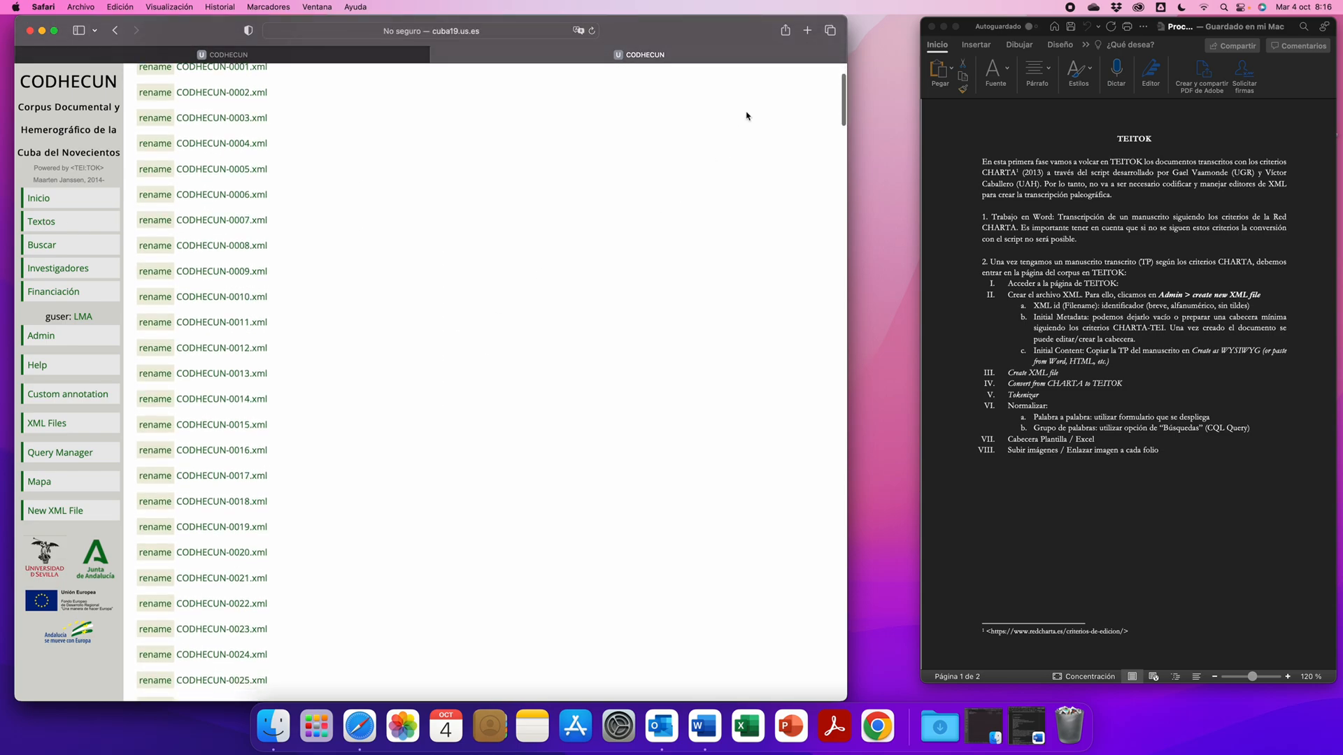
{"action": "scroll", "coordinate": [611, 120], "scroll_direction": "up", "scroll_amount": 2}
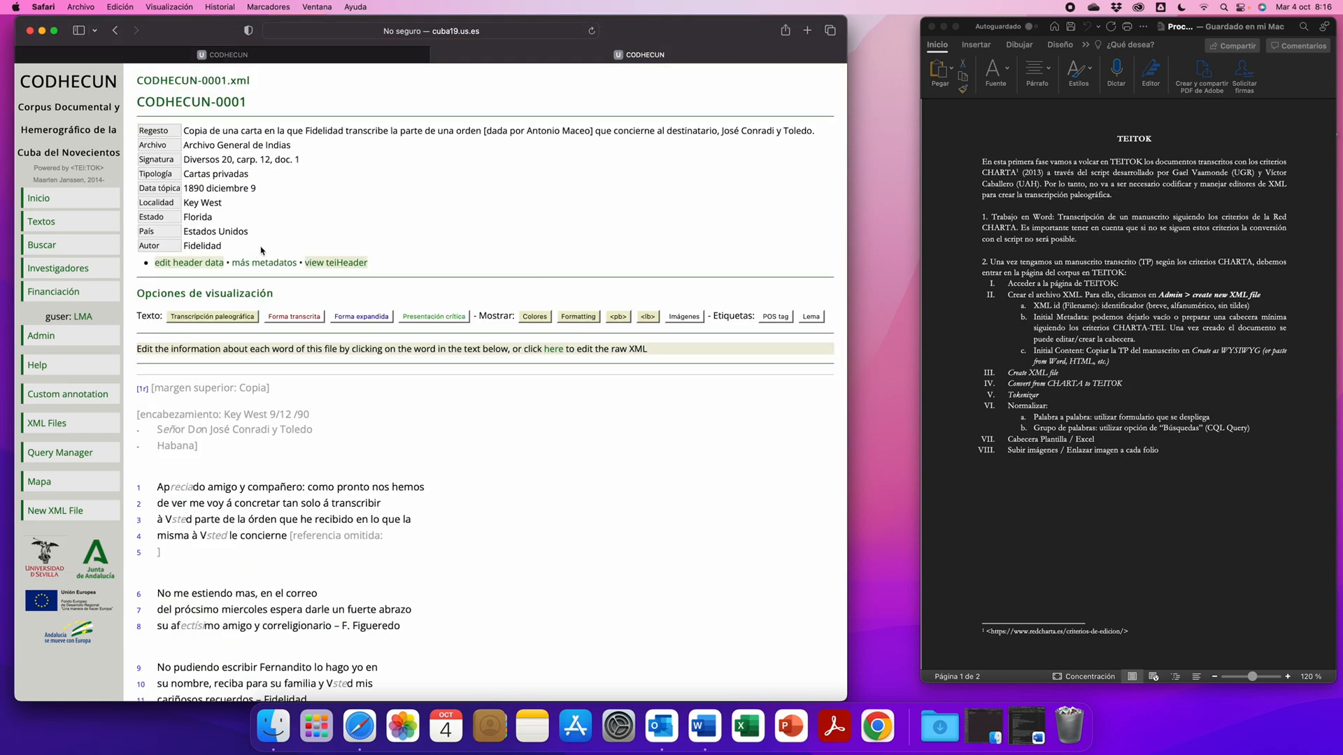
{"action": "scroll", "coordinate": [511, 592], "scroll_direction": "down", "scroll_amount": 1}
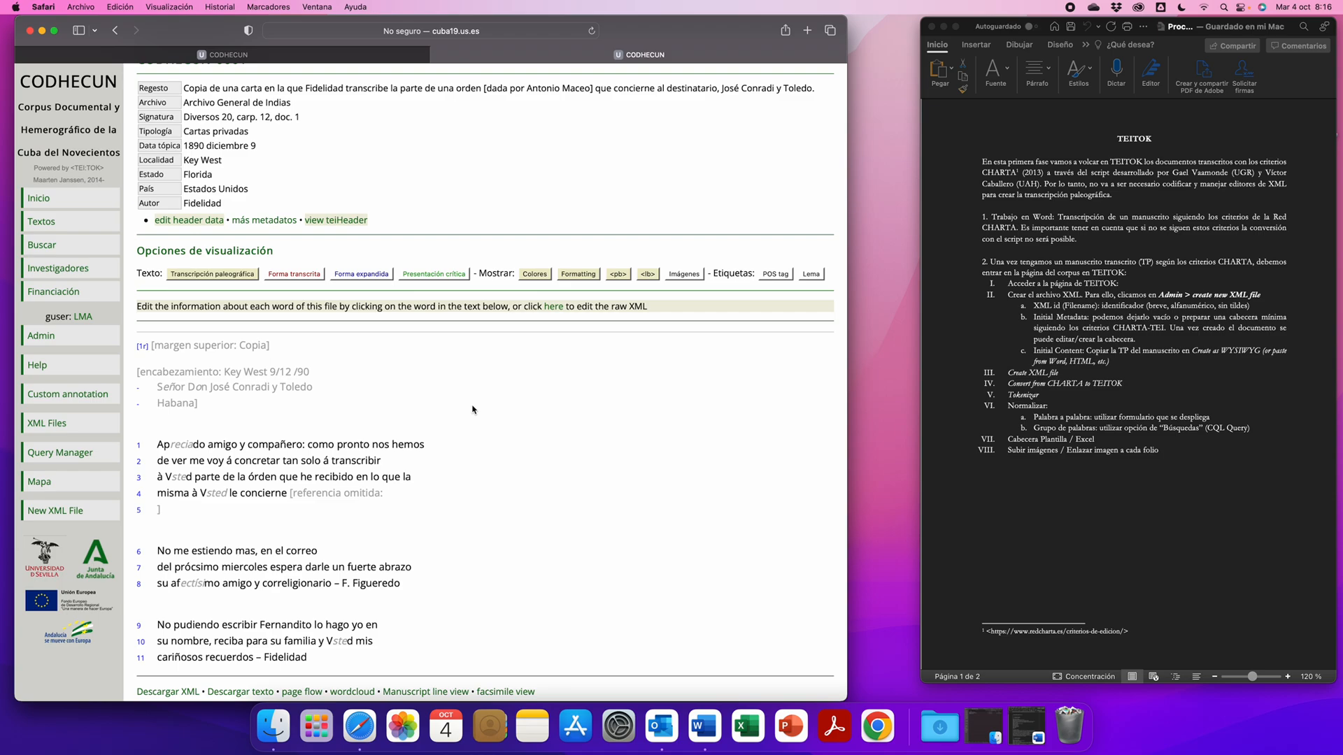
{"action": "left_click", "coordinate": [433, 275]}
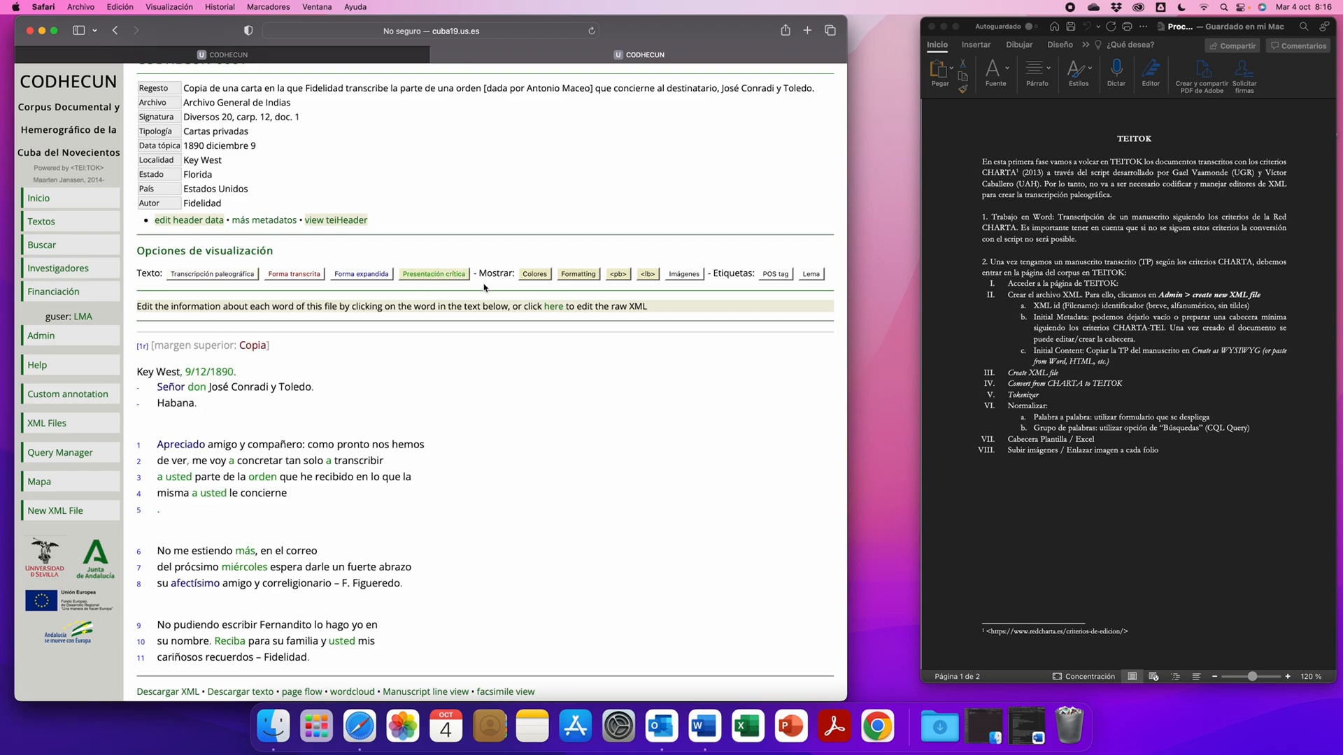
- Open the raw XML of CODHECUN-0001, widen the browser window, and examine the token tags and their id, fform and nform attributes
{"action": "left_click", "coordinate": [554, 308]}
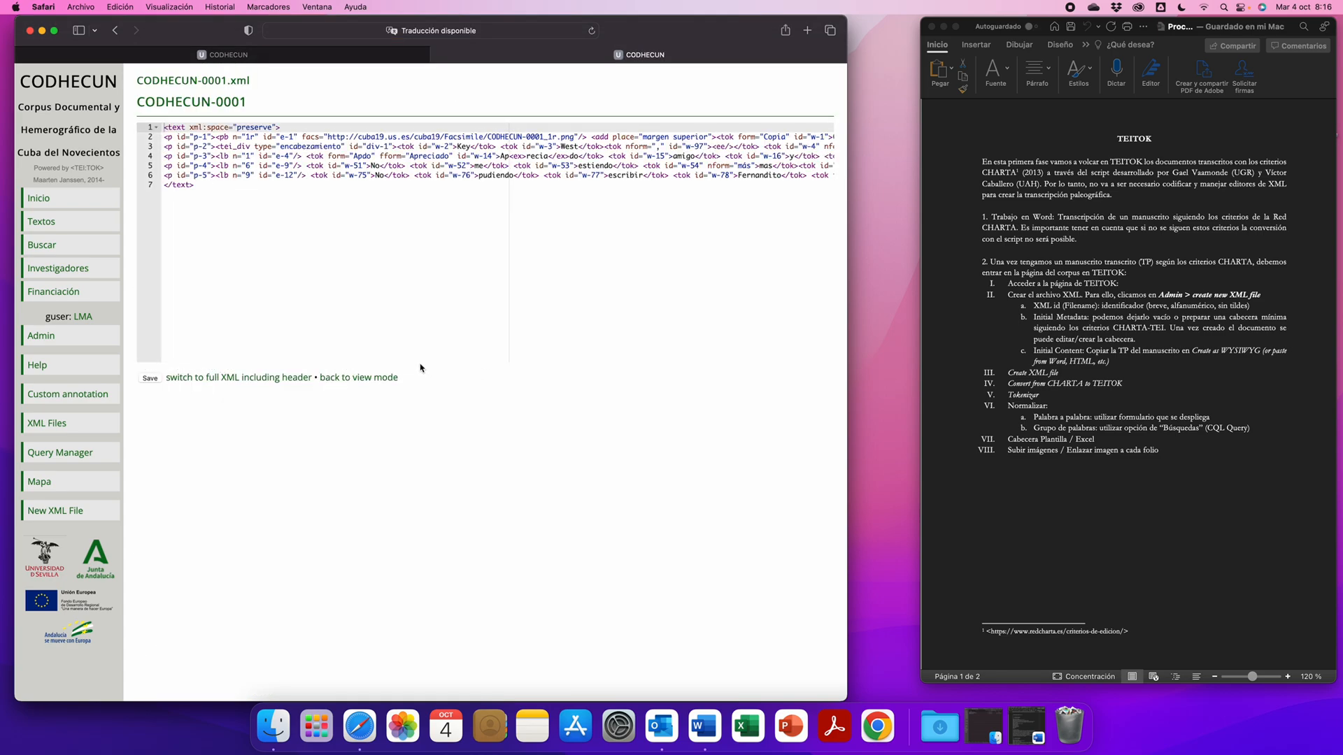
{"action": "left_click", "coordinate": [849, 334]}
{"action": "left_click_drag", "start_coordinate": [849, 339], "coordinate": [1089, 301]}
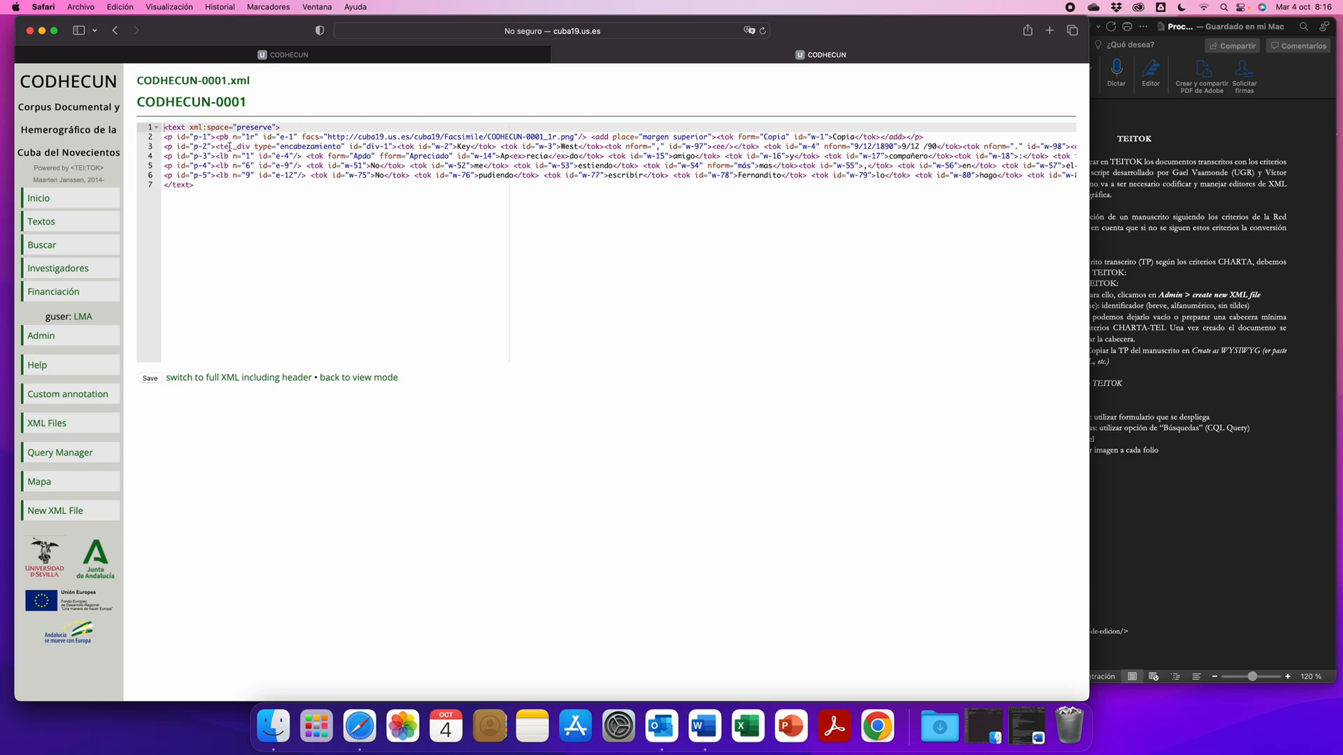
{"action": "left_click_drag", "start_coordinate": [401, 147], "coordinate": [453, 147]}
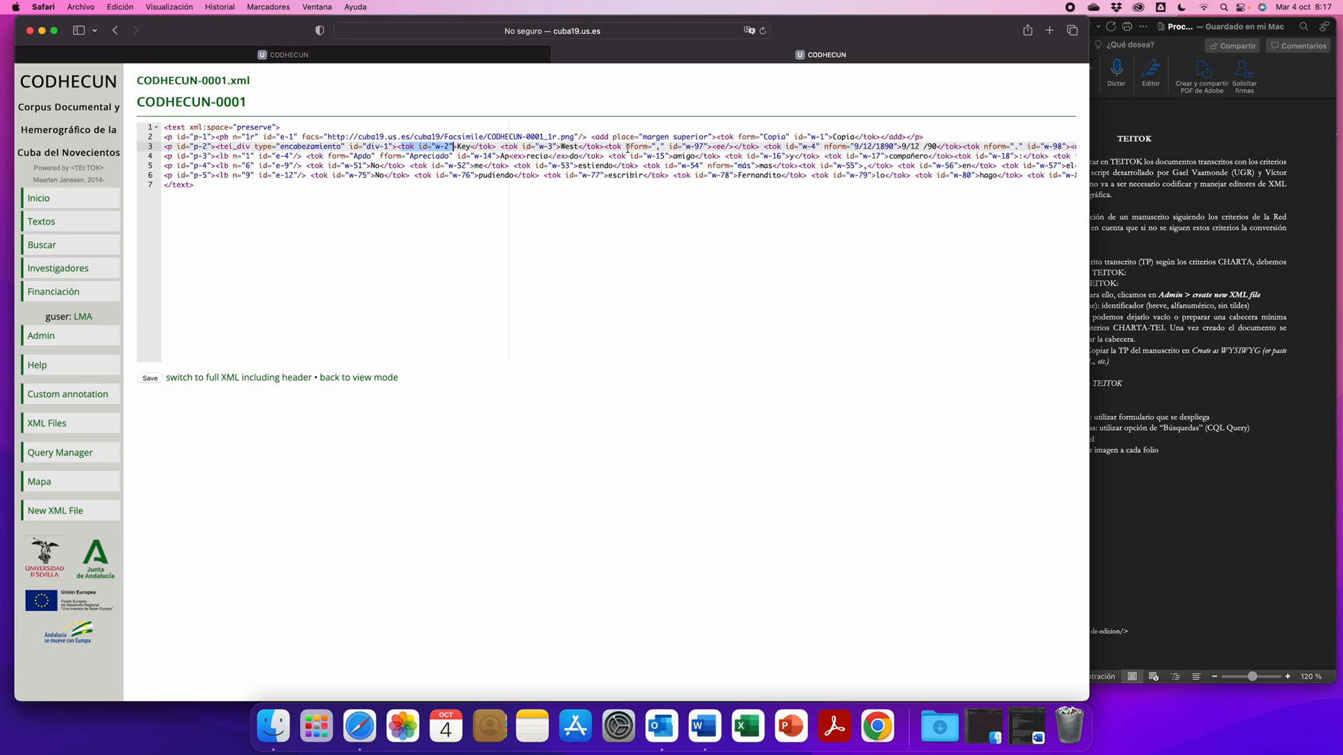
{"action": "double_click", "coordinate": [387, 156]}
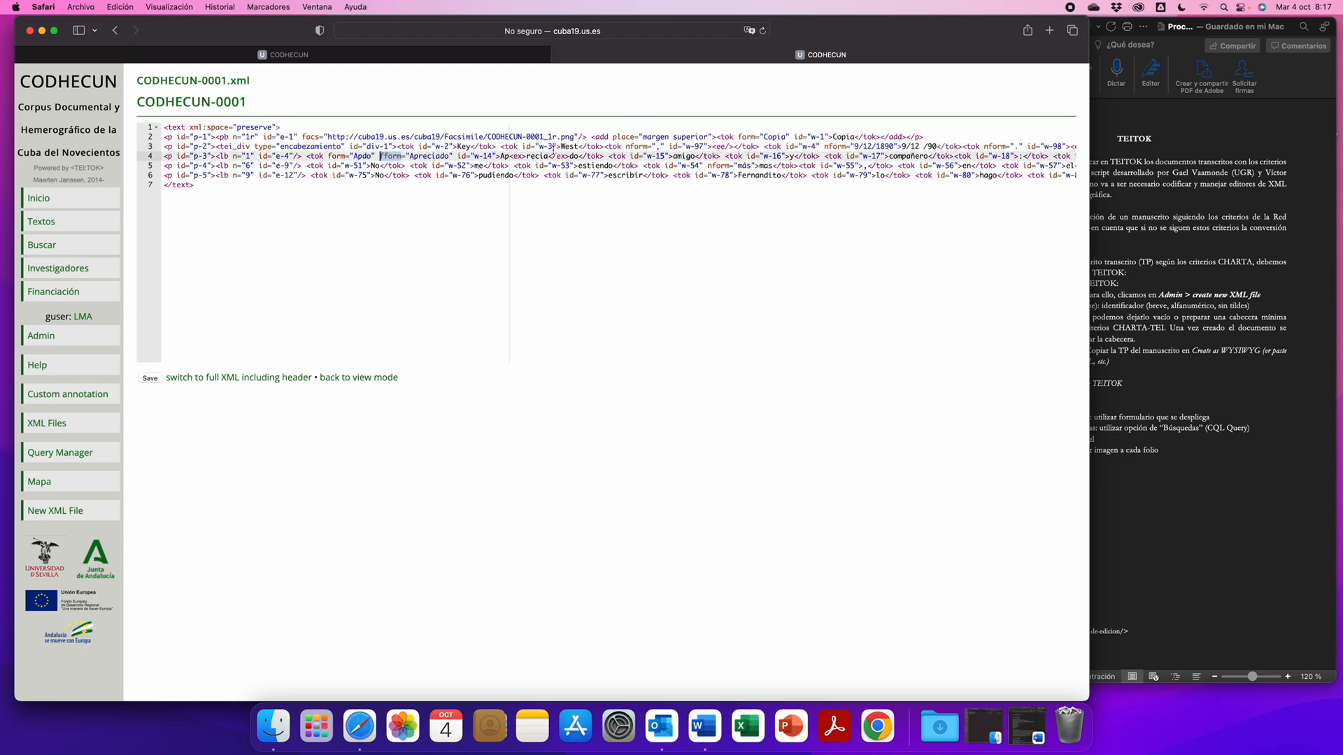
{"action": "triple_click", "coordinate": [632, 147]}
{"action": "left_click", "coordinate": [629, 147]}
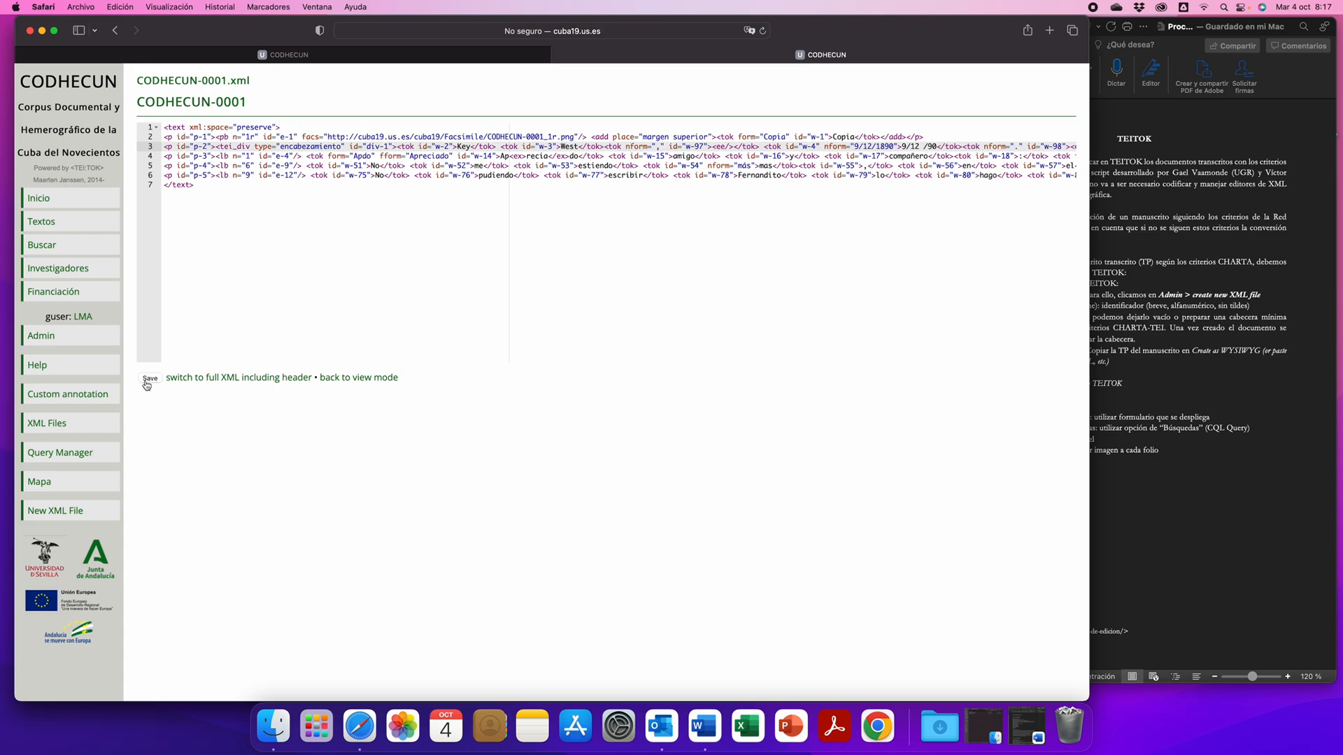
- Switch CODHECUN-0001 to the full XML including header and review the teiHeader from the title statement through the manuscript's origin data
{"action": "left_click", "coordinate": [208, 379]}
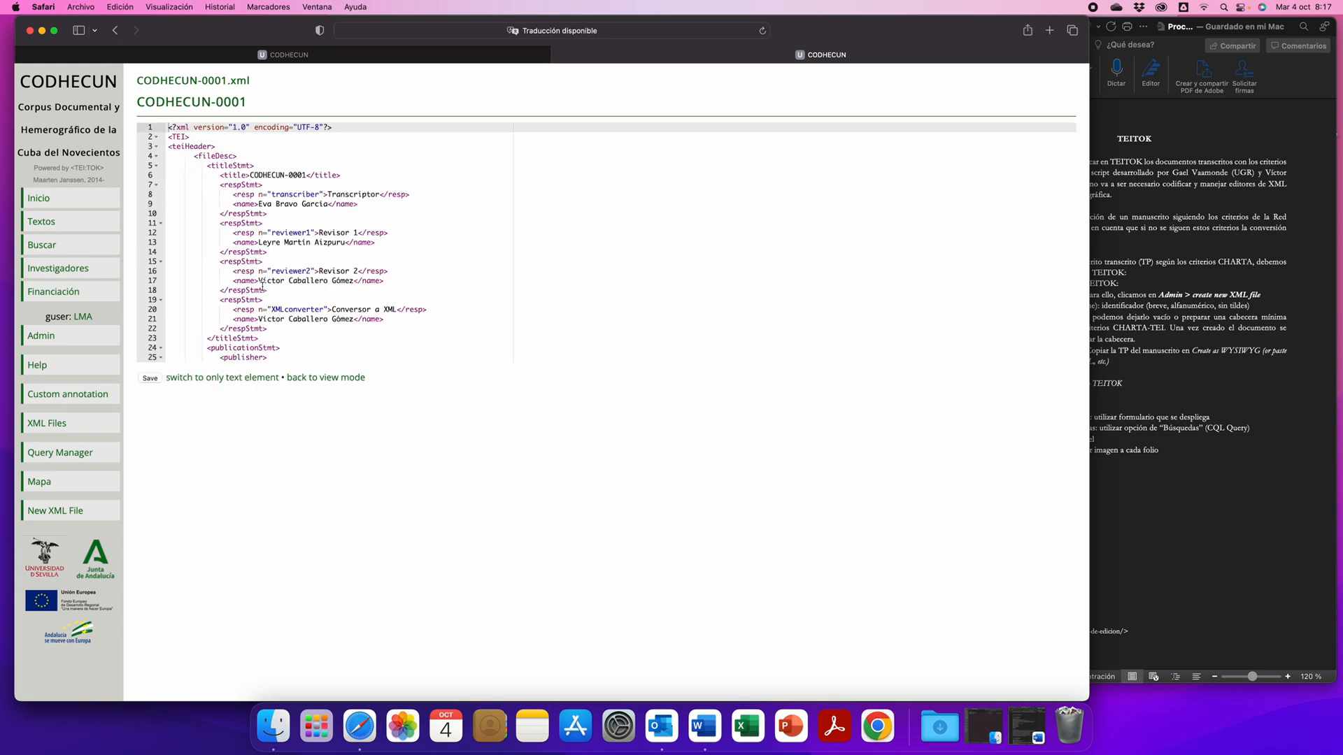
{"action": "scroll", "coordinate": [262, 285], "scroll_direction": "down", "scroll_amount": 3}
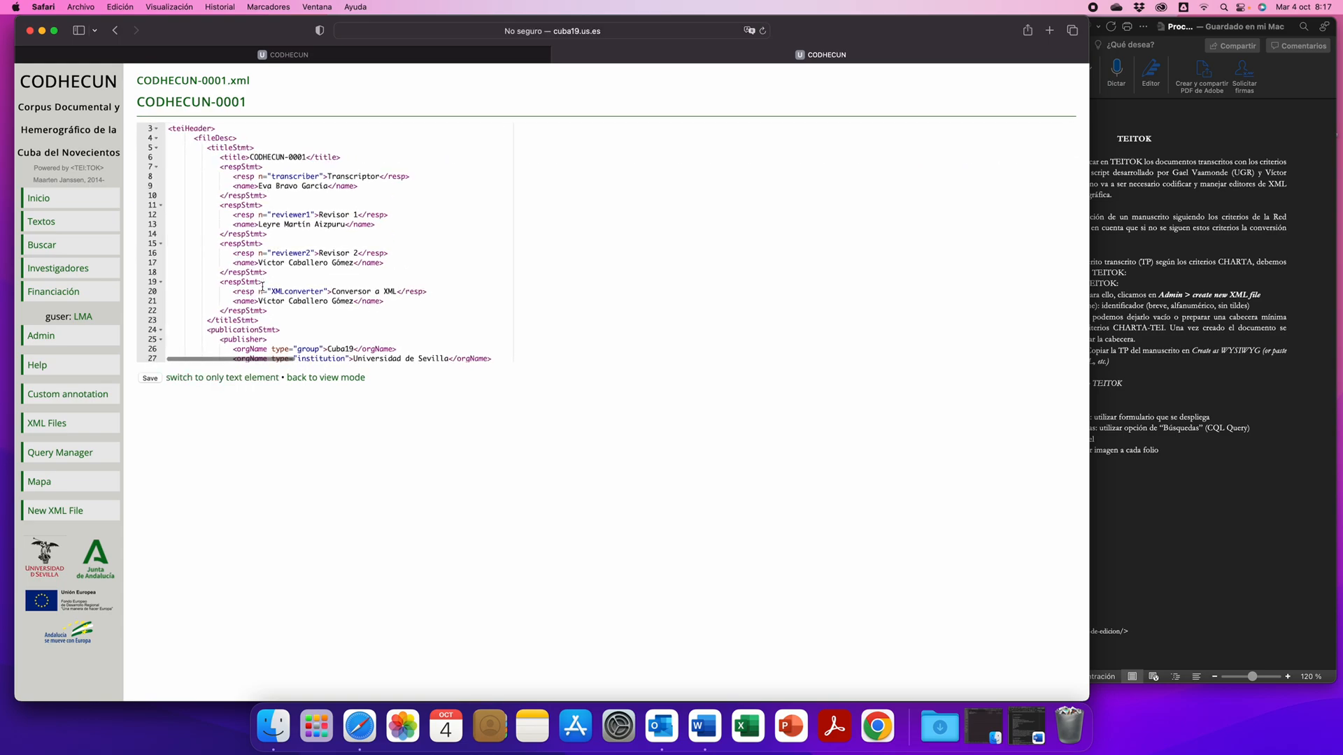
{"action": "scroll", "coordinate": [244, 326], "scroll_direction": "down", "scroll_amount": 5}
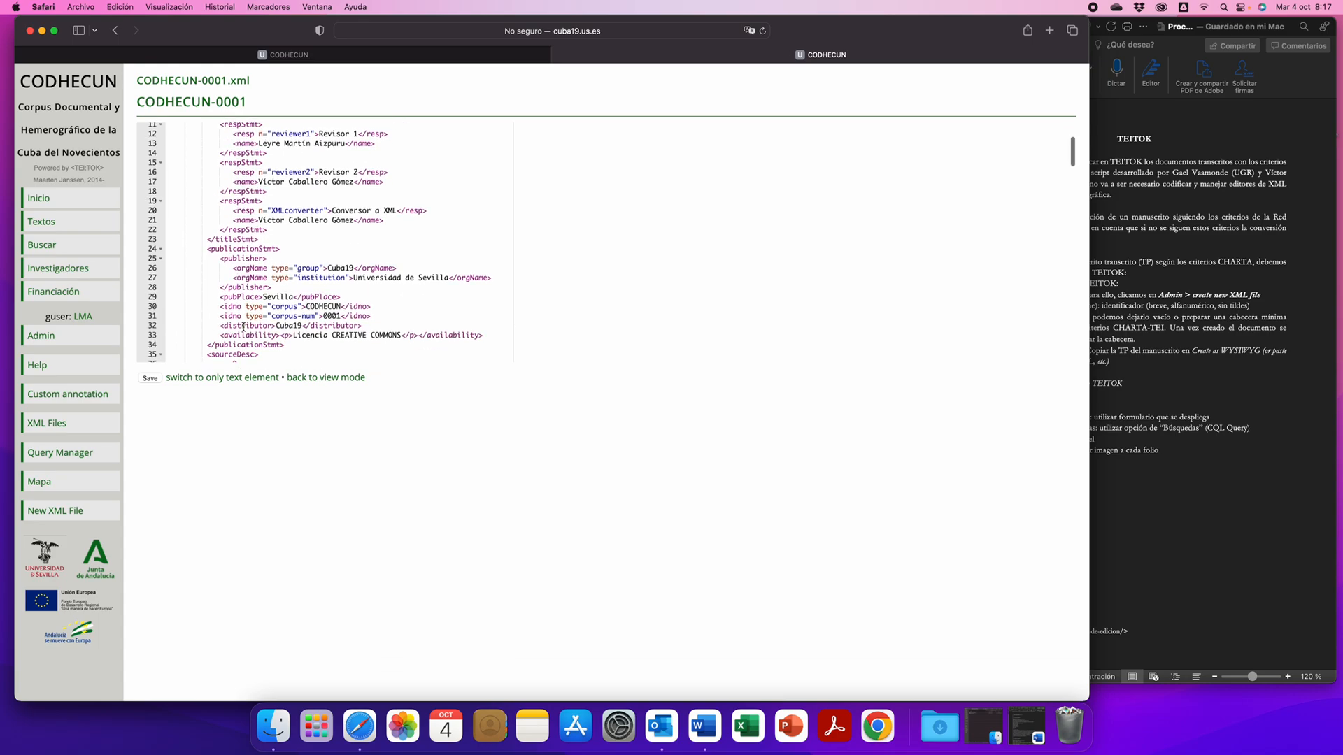
{"action": "scroll", "coordinate": [244, 327], "scroll_direction": "down", "scroll_amount": 8}
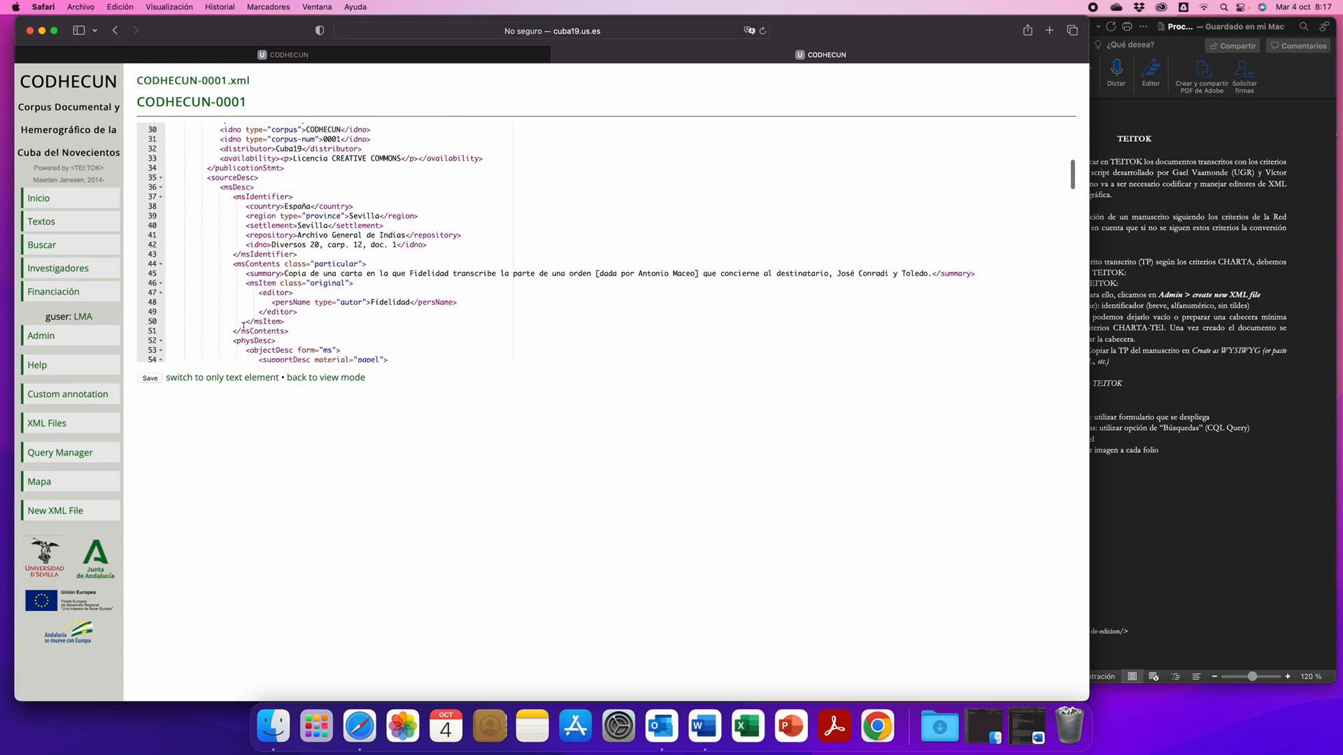
{"action": "scroll", "coordinate": [244, 327], "scroll_direction": "down", "scroll_amount": 4}
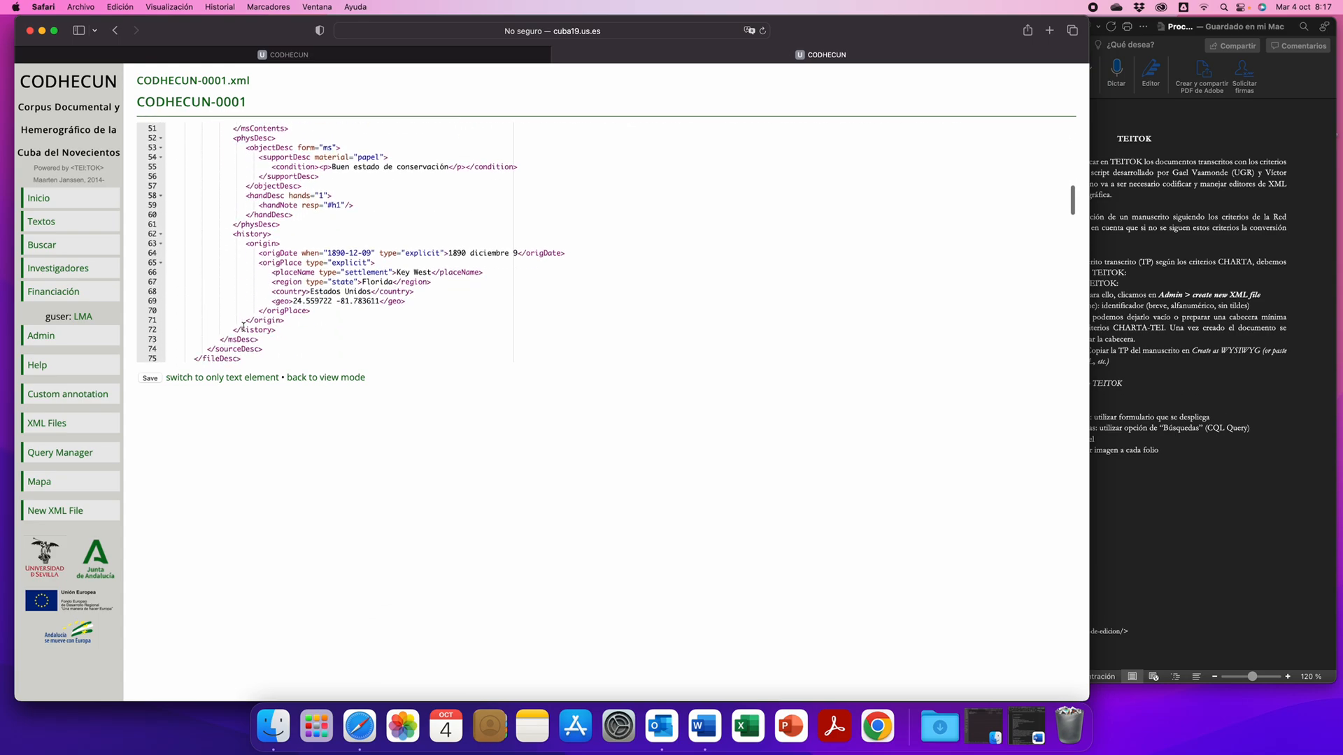